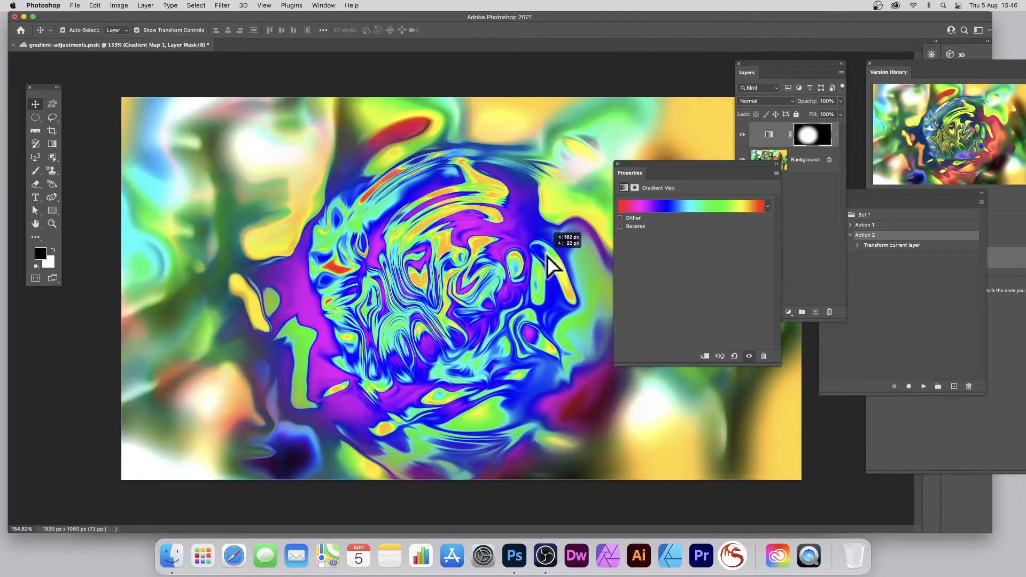
# Step: Move the circular gradient map mask upward over the artwork
pyautogui.moveTo(548, 256); pyautogui.dragTo(538, 187)
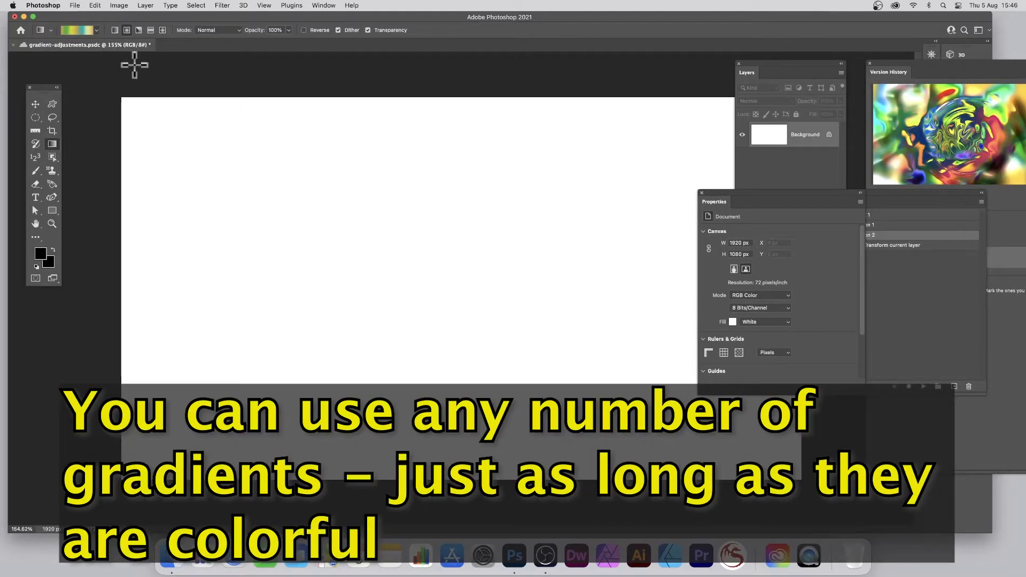
# Step: Fill the white background with a multicoloured radial gradient from its upper-left area and draw a large circular selection around the middle
pyautogui.moveTo(186, 101); pyautogui.dragTo(726, 393)
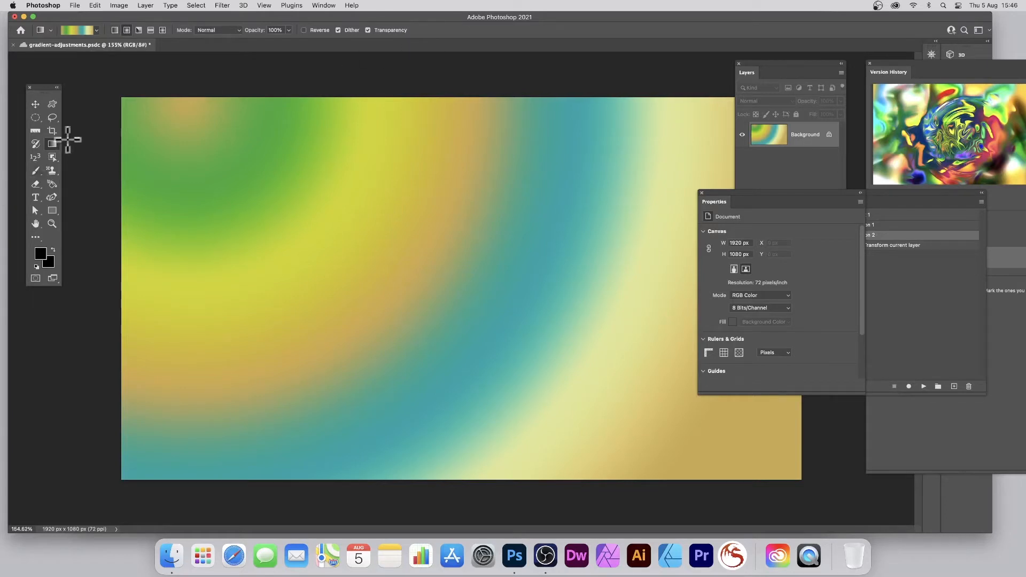
pyautogui.click(35, 118)
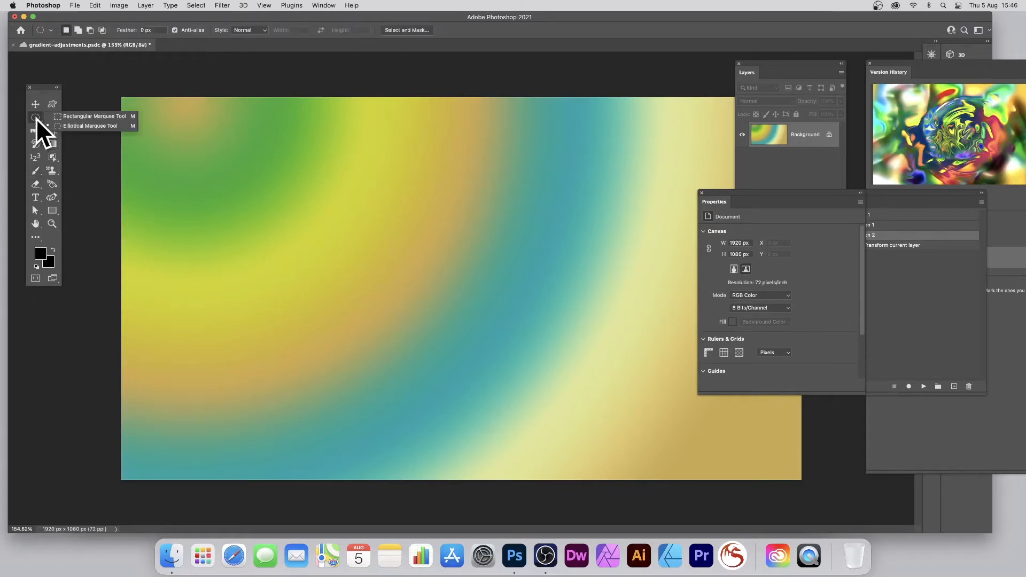
pyautogui.click(83, 125)
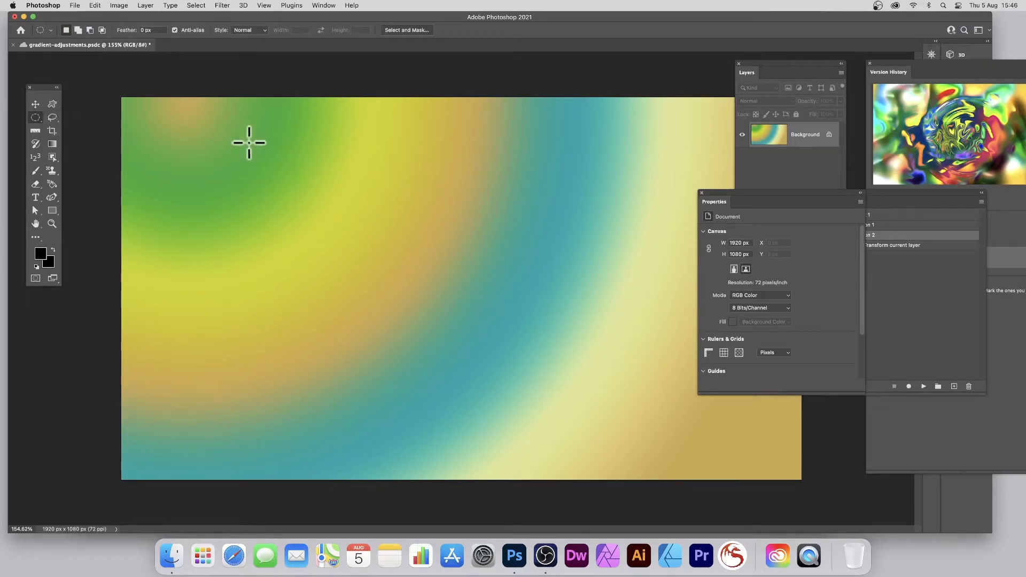
pyautogui.moveTo(268, 139); pyautogui.dragTo(551, 406)
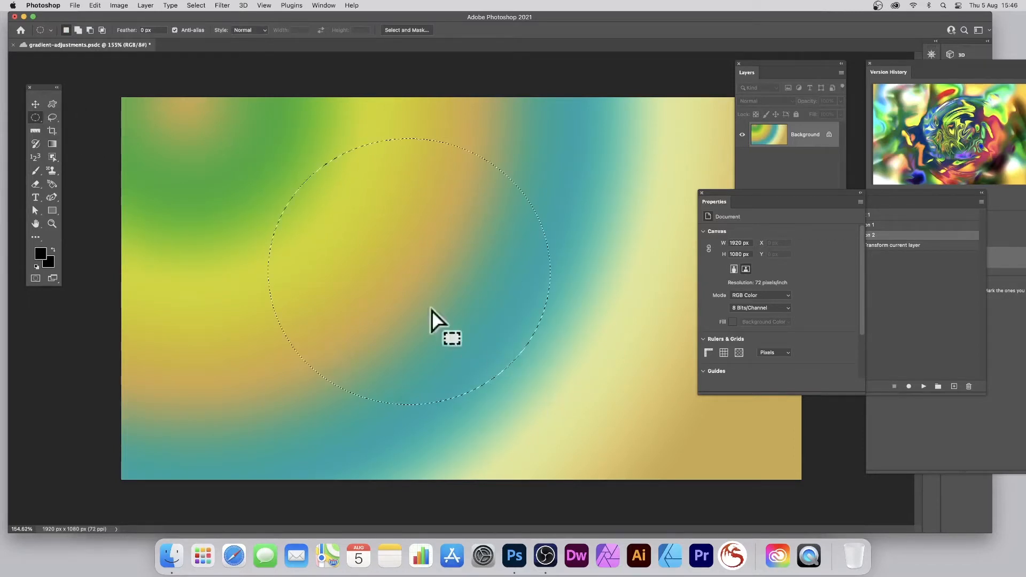
# Step: Add a Gradient Map adjustment layer masked by the circular selection, with Normal mode and 100% opacity
pyautogui.click(144, 6)
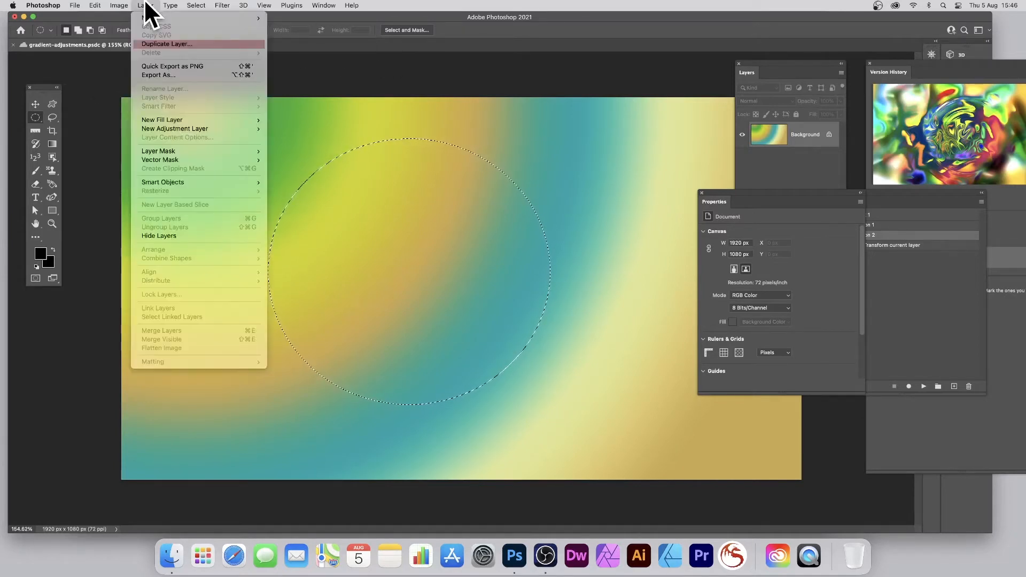
pyautogui.moveTo(176, 129)
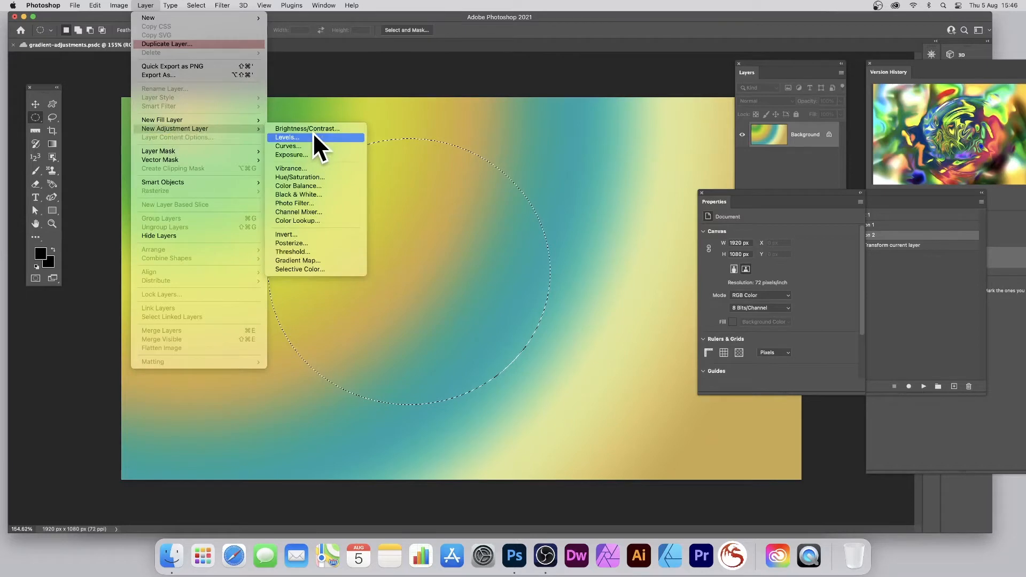
pyautogui.click(313, 261)
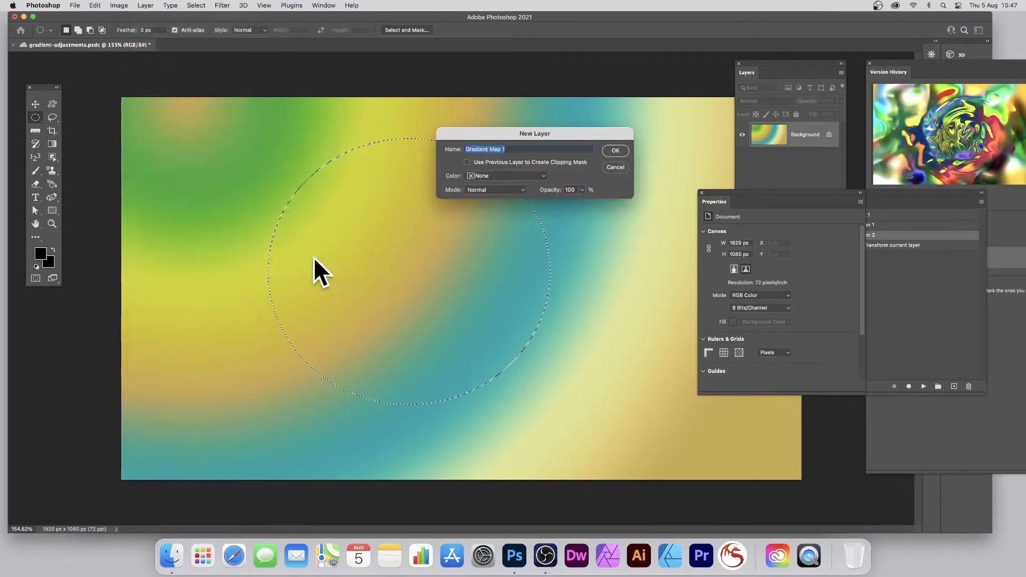
pyautogui.click(620, 151)
# Step: Try several gradient presets on the Gradient Map layer and choose the red-yellow-green-cyan-blue-magenta spectrum
pyautogui.moveTo(737, 206); pyautogui.dragTo(586, 188)
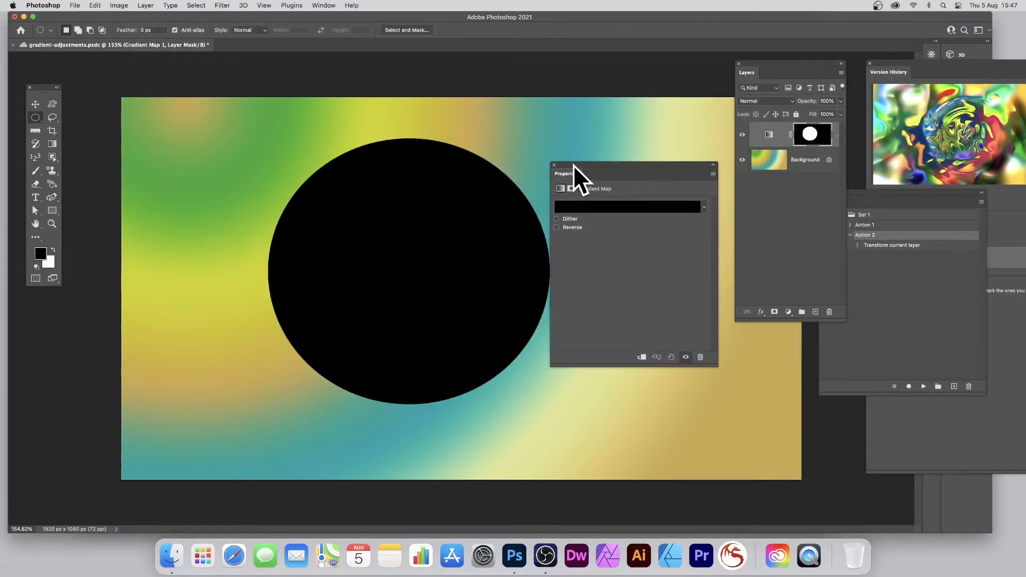
pyautogui.click(704, 207)
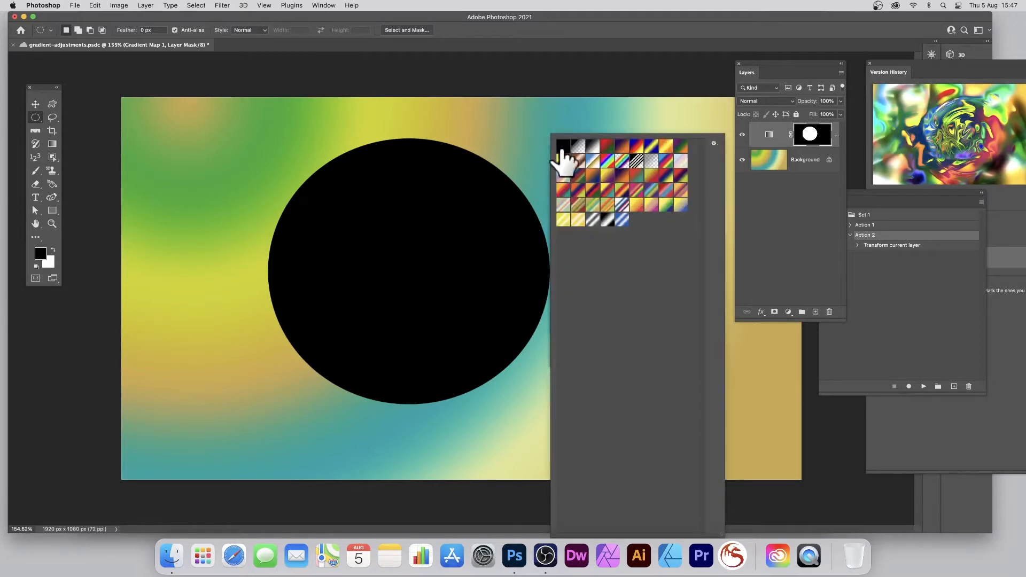
pyautogui.click(636, 146)
pyautogui.click(661, 149)
pyautogui.click(681, 148)
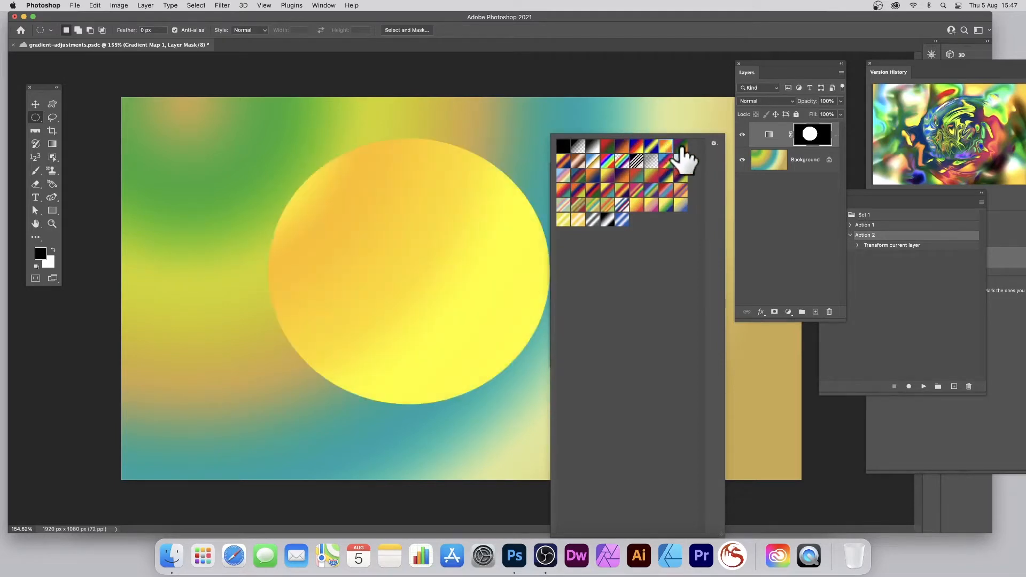
pyautogui.click(681, 148)
pyautogui.click(666, 161)
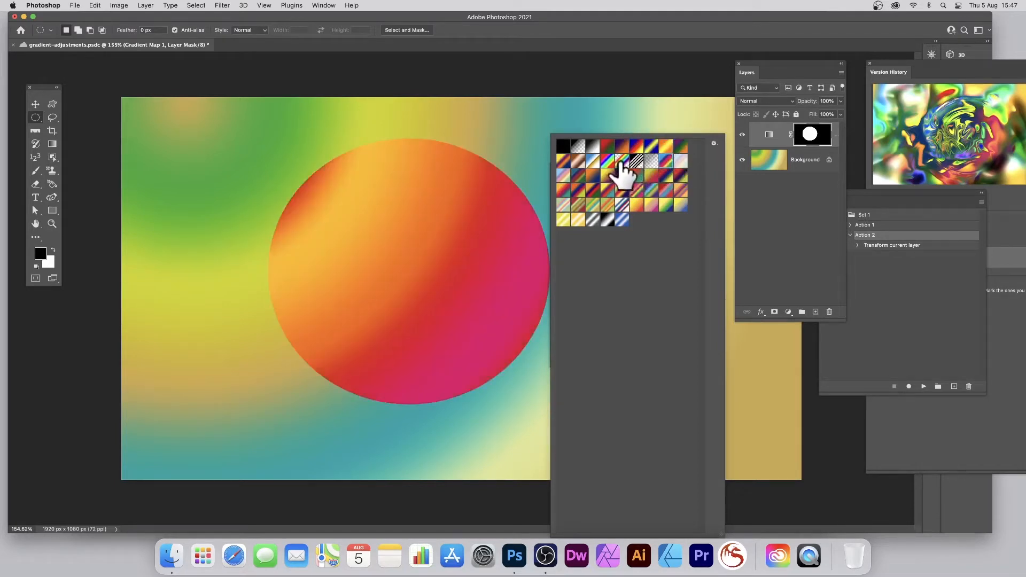
pyautogui.click(622, 161)
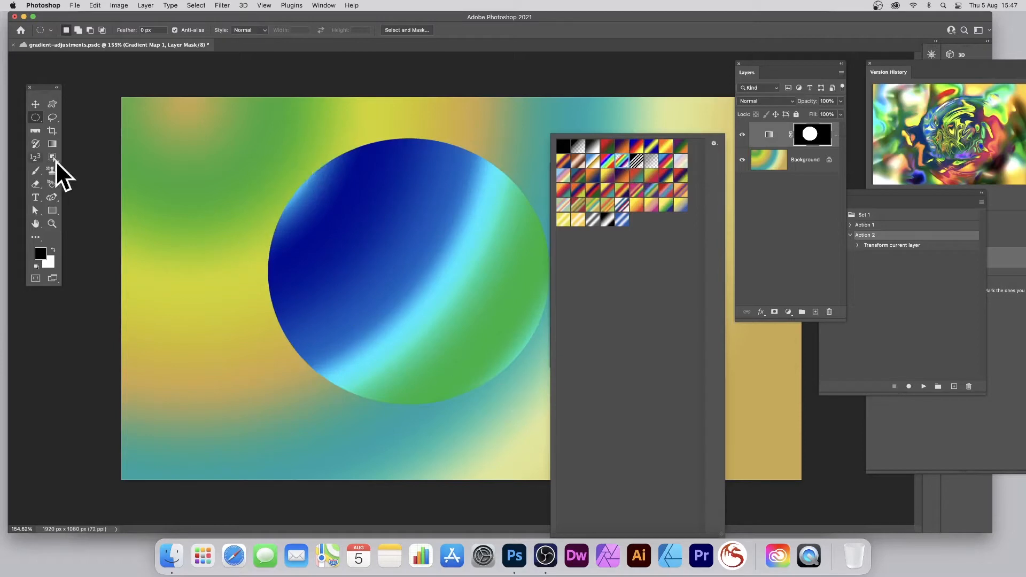
# Step: Reposition the gradient map circle over the background with the Move tool, ending slightly above and right of its original place
pyautogui.click(33, 105)
pyautogui.moveTo(447, 234); pyautogui.dragTo(439, 275)
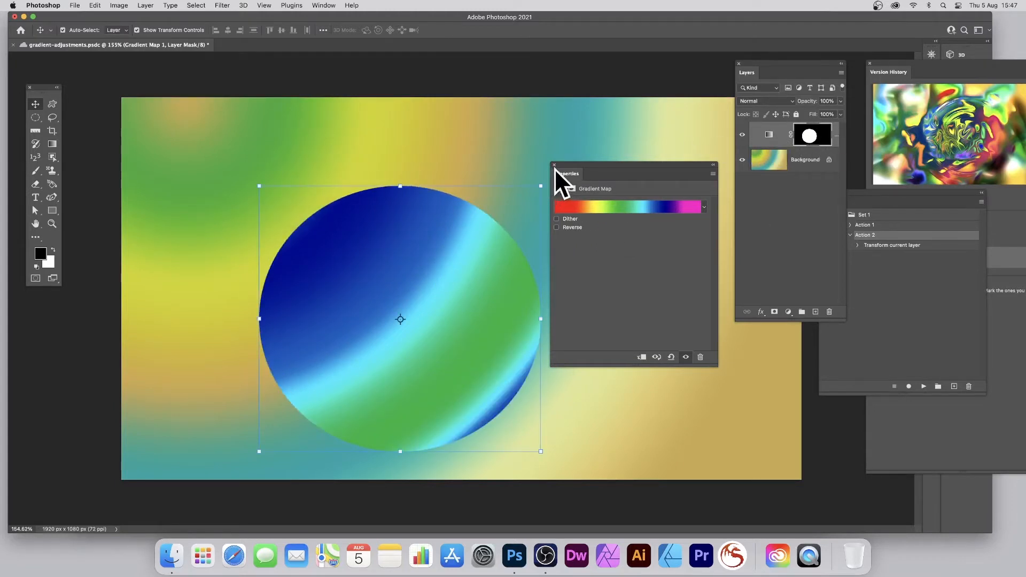
pyautogui.moveTo(562, 164); pyautogui.dragTo(826, 354)
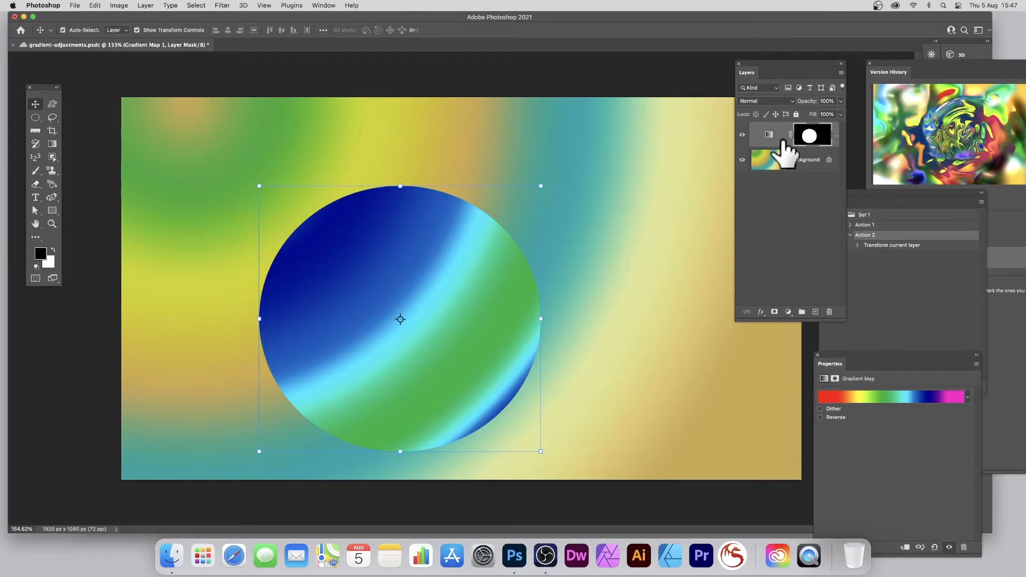
pyautogui.moveTo(428, 280); pyautogui.dragTo(416, 200)
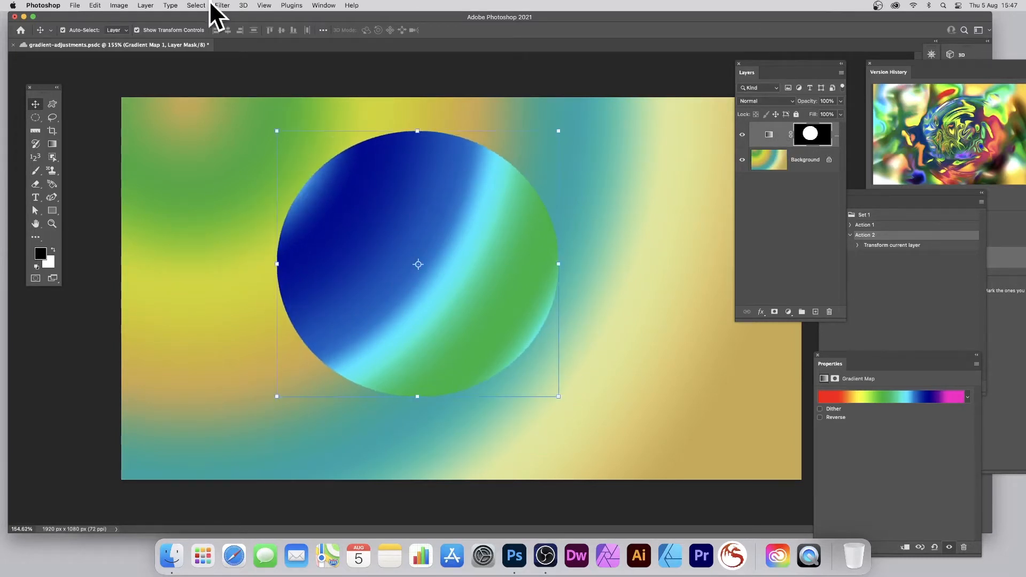
# Step: Soften the gradient map's mask with a Gaussian Blur of 40.8 pixels radius and move the blurred circle slightly down and left
pyautogui.click(222, 5)
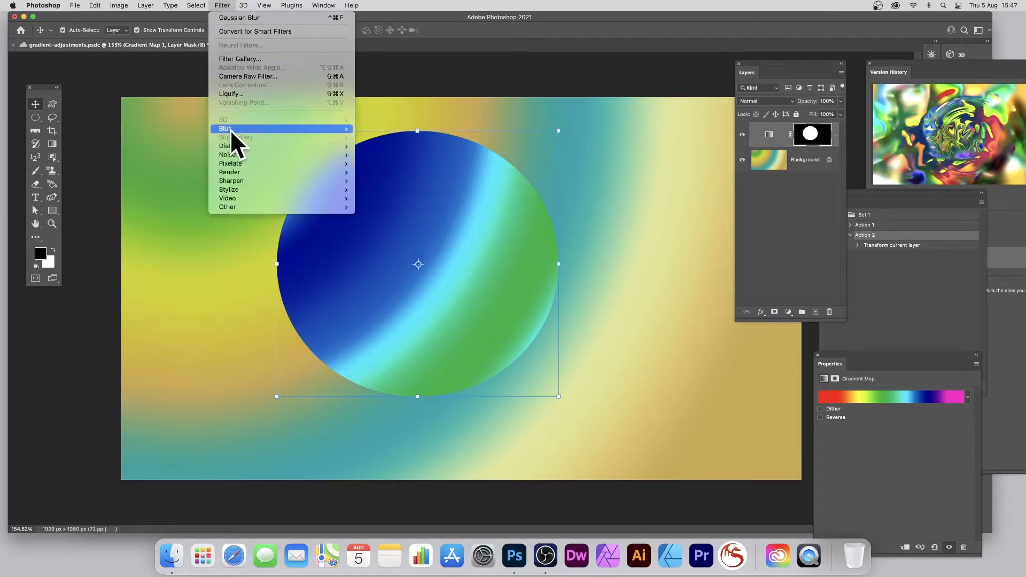
pyautogui.moveTo(235, 129)
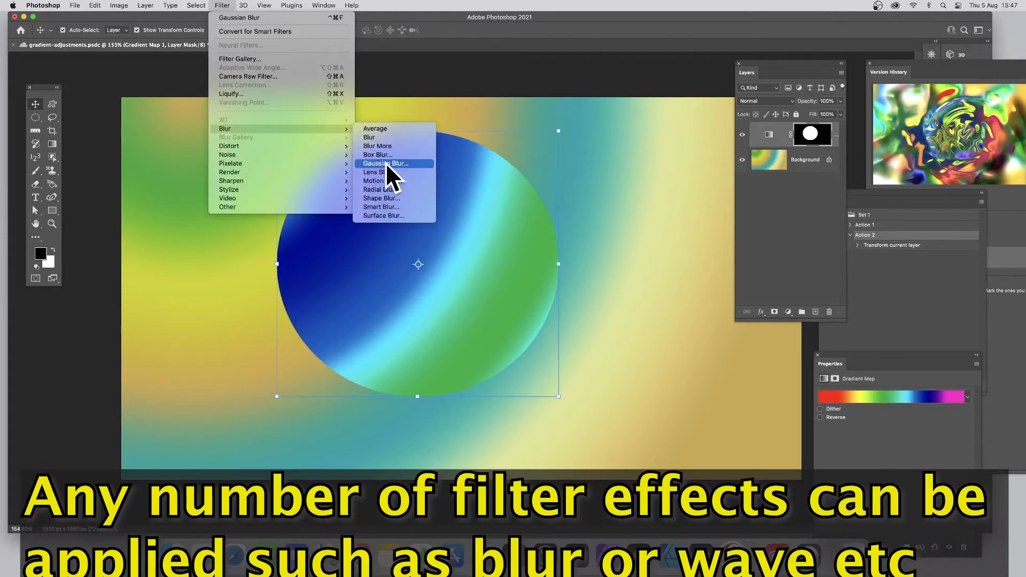
pyautogui.click(384, 163)
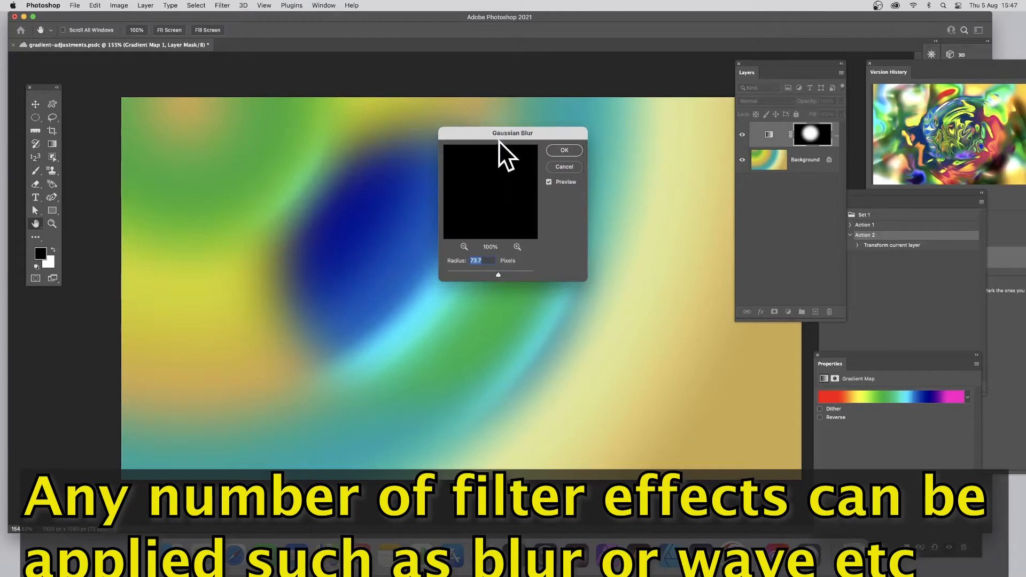
pyautogui.moveTo(532, 133); pyautogui.dragTo(560, 141)
pyautogui.moveTo(526, 283)
pyautogui.mouseDown()
pyautogui.moveTo(507, 279)
pyautogui.moveTo(522, 280)
pyautogui.mouseUp()
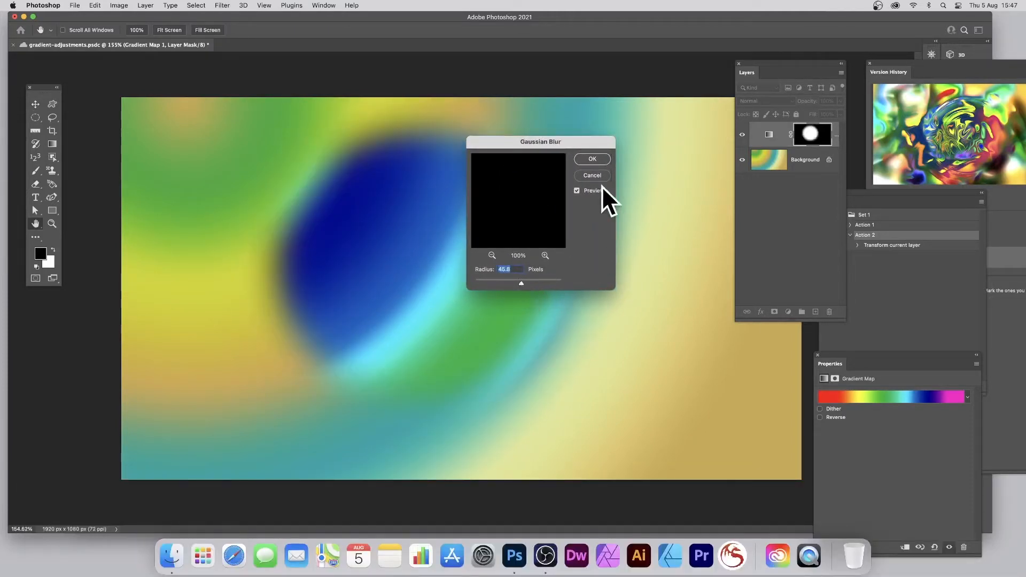
pyautogui.click(597, 157)
pyautogui.press('v')
pyautogui.moveTo(451, 179); pyautogui.dragTo(436, 198)
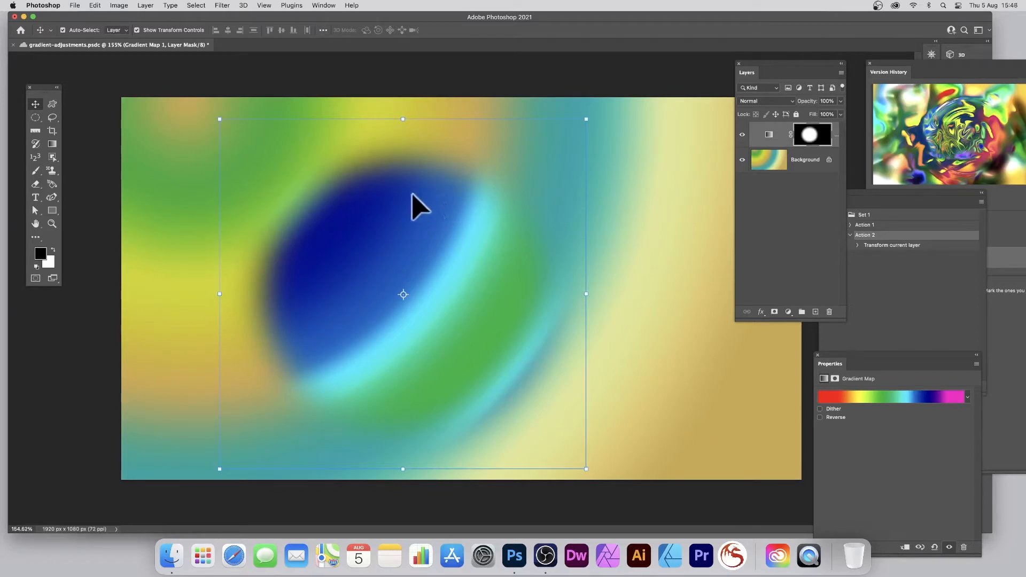
# Step: Duplicate the Gradient Map 1 layer and offset the copy slightly up and left of the original circle
pyautogui.click(146, 6)
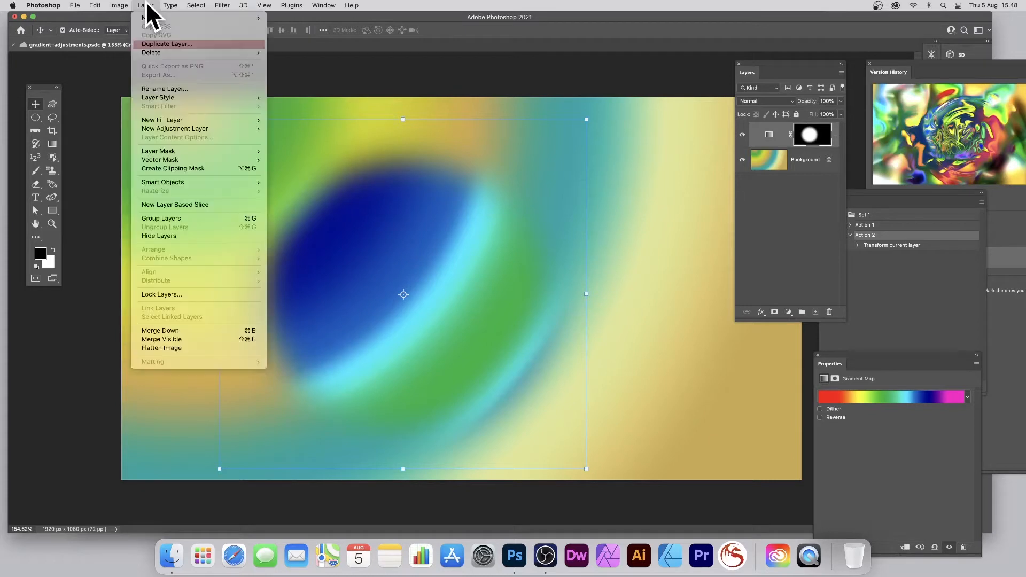
pyautogui.click(159, 43)
pyautogui.click(599, 244)
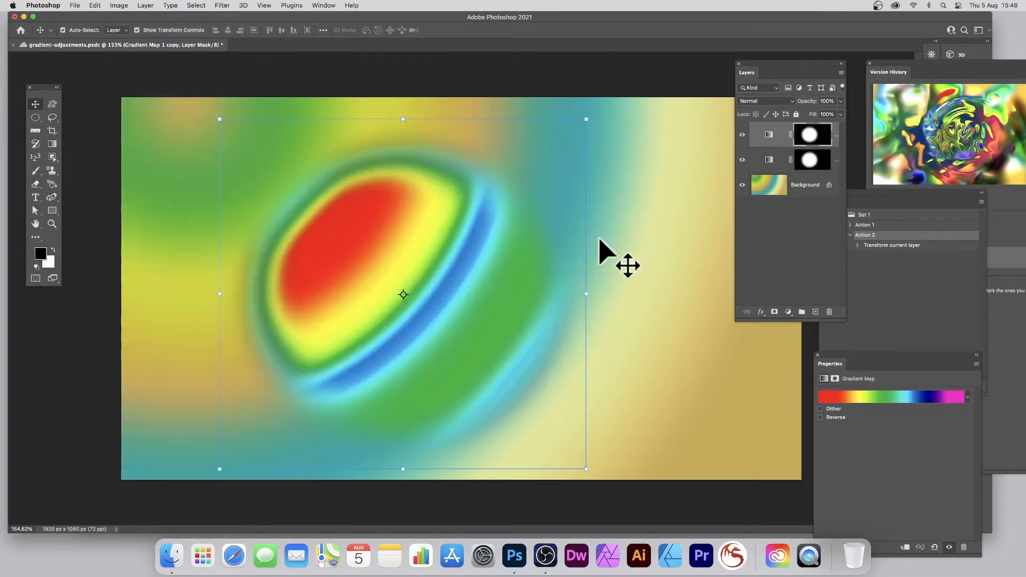
pyautogui.moveTo(427, 233)
pyautogui.mouseDown()
pyautogui.moveTo(393, 201)
pyautogui.moveTo(461, 244)
pyautogui.moveTo(424, 227)
pyautogui.moveTo(427, 235)
pyautogui.mouseUp()
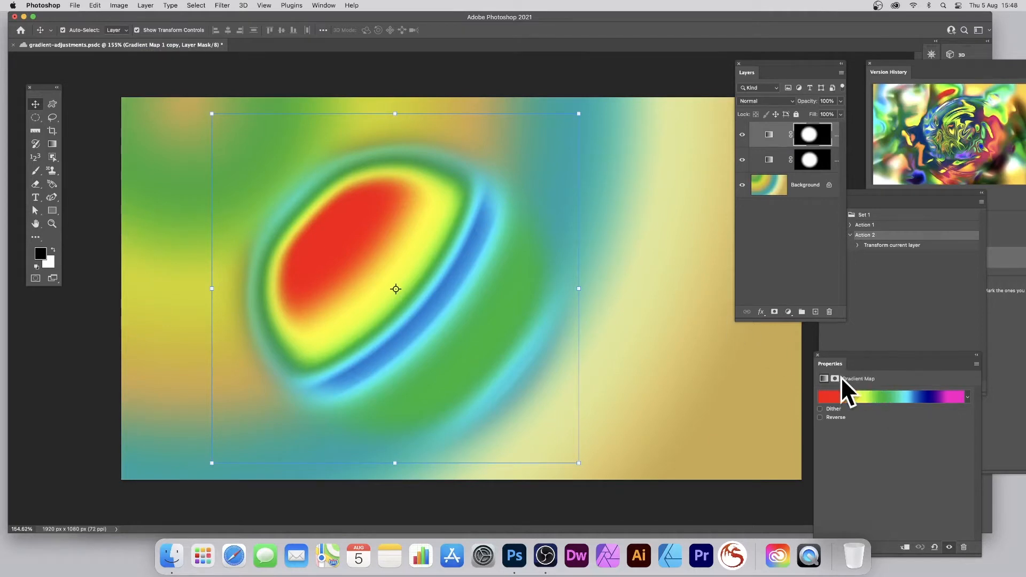
# Step: Change the copied gradient map to the pink, orange, purple, yellow and green preset after trying other presets
pyautogui.moveTo(839, 365); pyautogui.dragTo(548, 167)
pyautogui.click(681, 201)
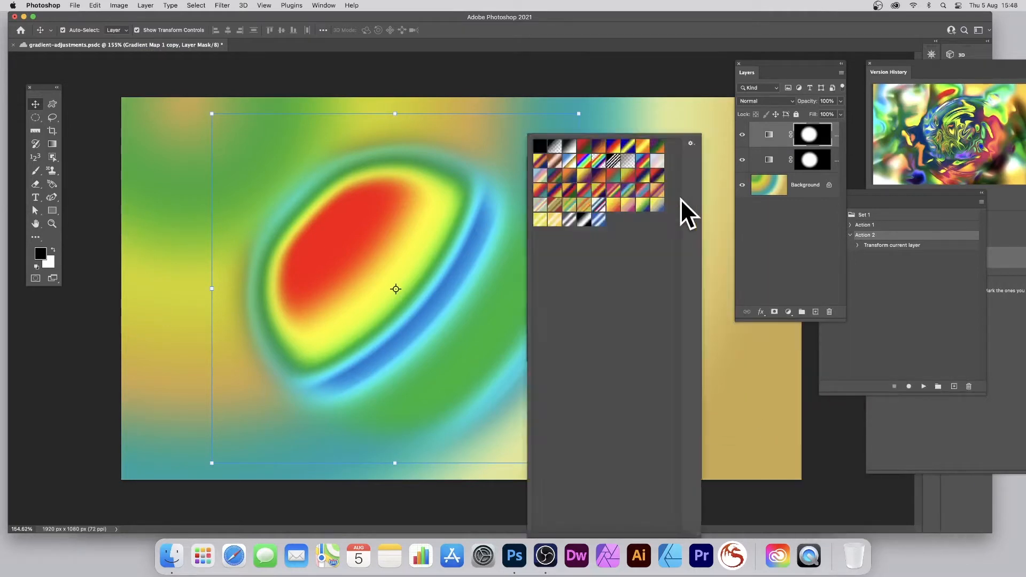
pyautogui.click(569, 191)
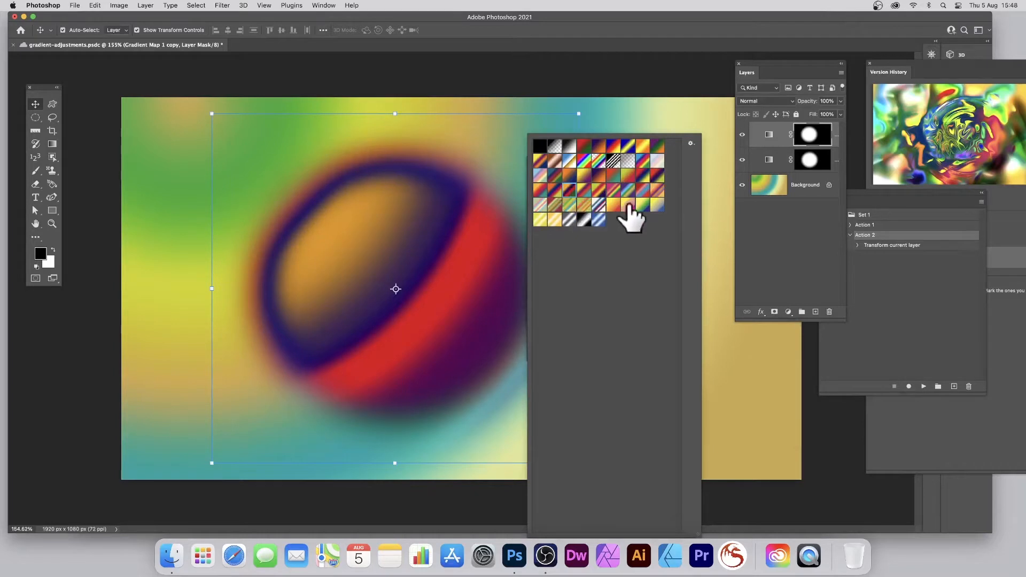
pyautogui.click(582, 205)
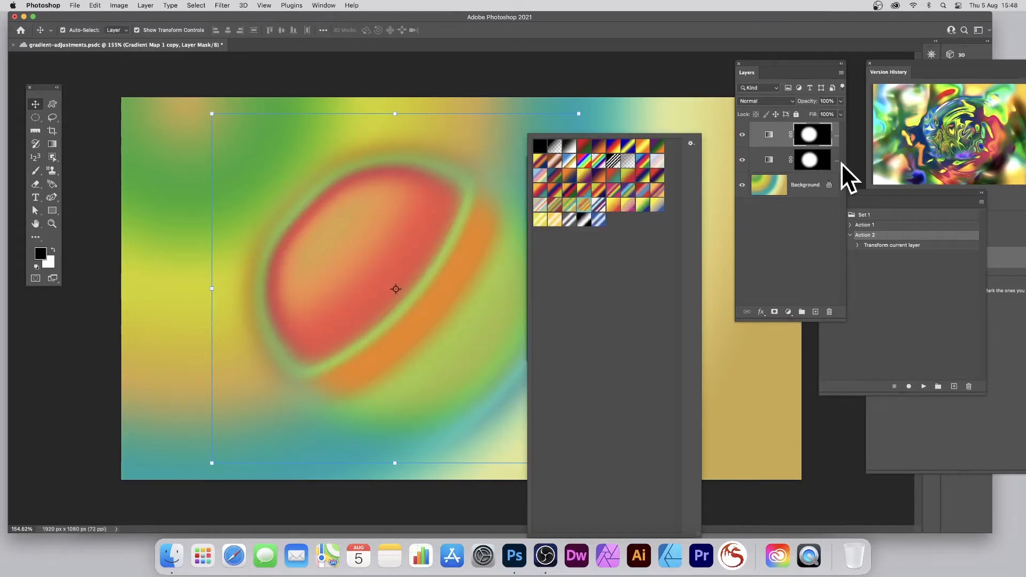
pyautogui.click(613, 190)
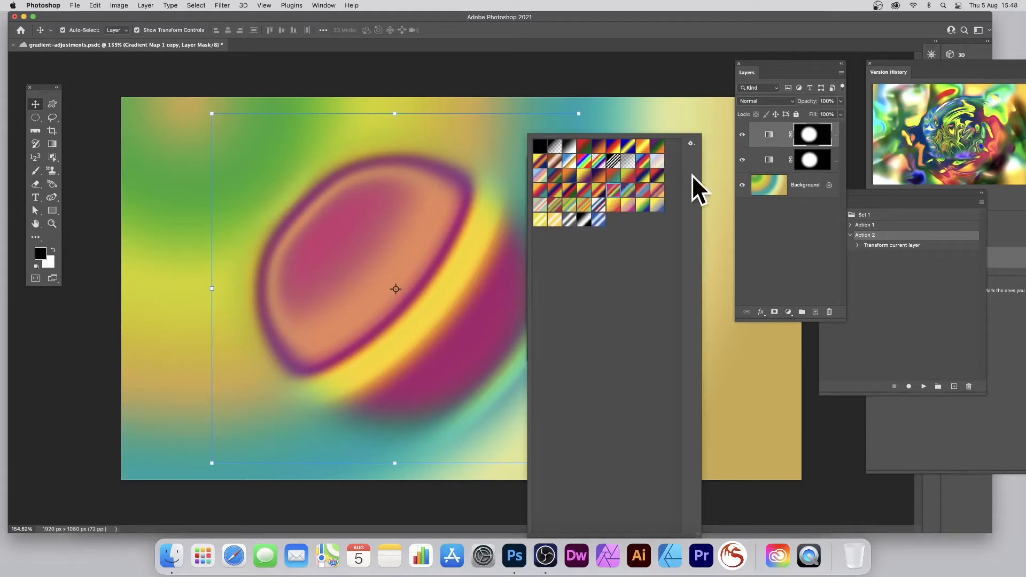
pyautogui.click(804, 259)
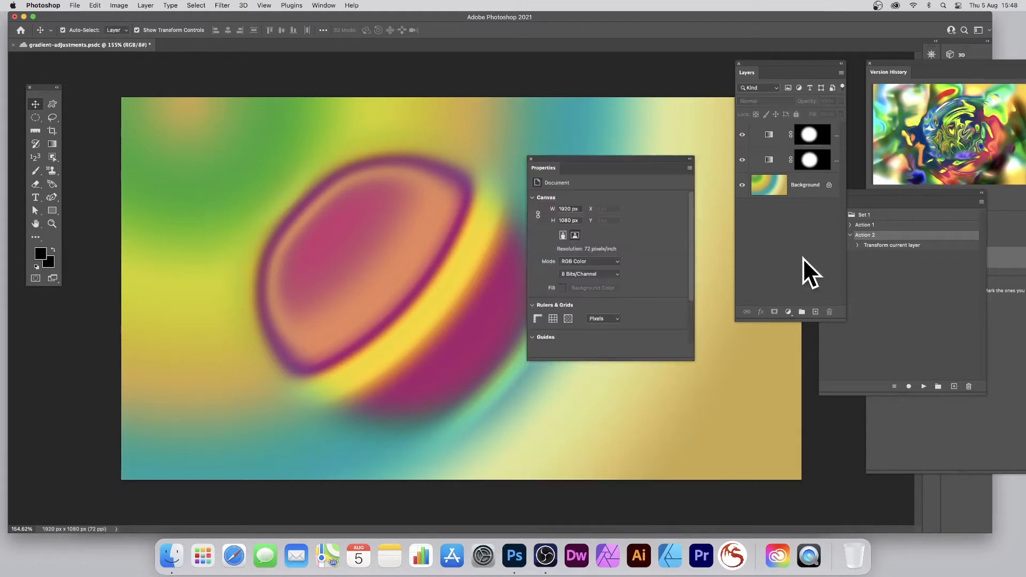
pyautogui.moveTo(543, 160); pyautogui.dragTo(898, 313)
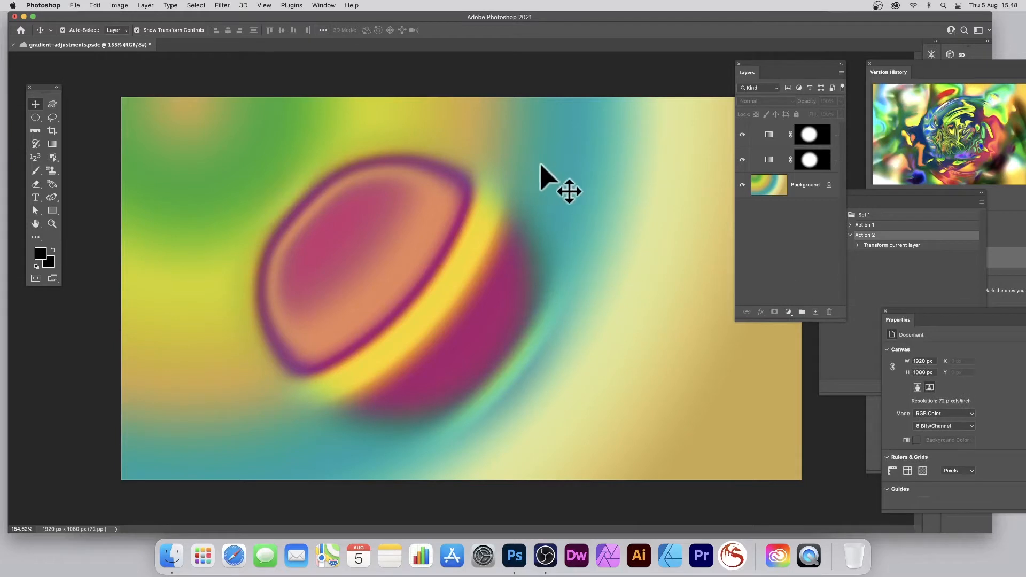
# Step: Keep the top gradient map in Normal blend mode, scale its mask down and move it toward the canvas's upper left
pyautogui.click(773, 134)
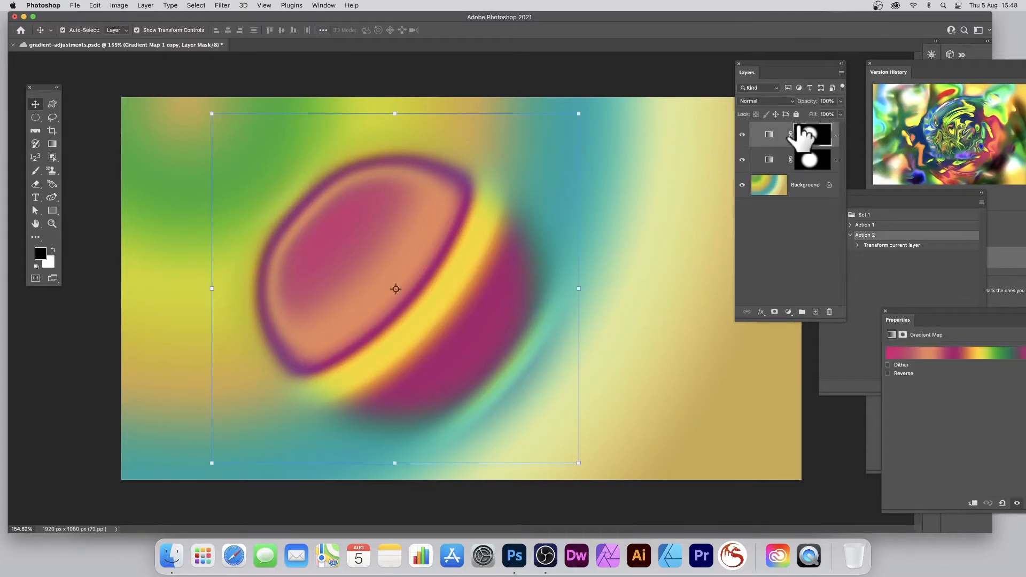
pyautogui.click(753, 100)
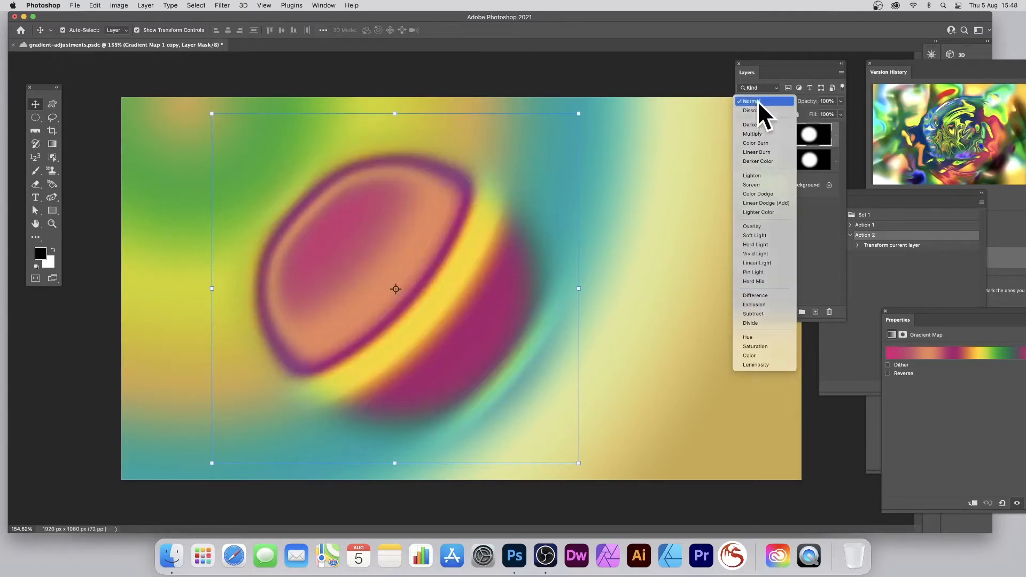
pyautogui.click(758, 101)
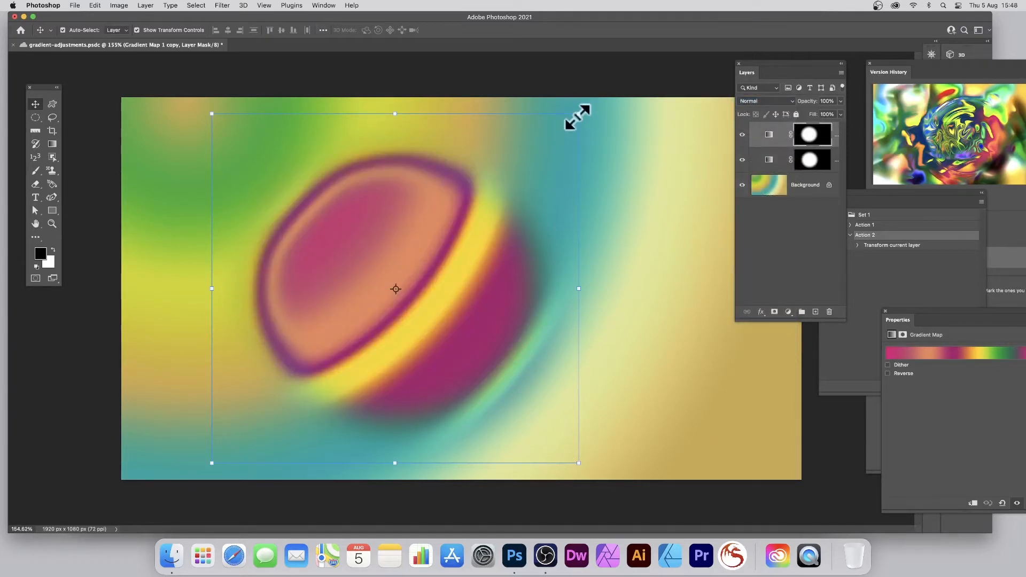
pyautogui.moveTo(579, 114); pyautogui.dragTo(499, 211)
pyautogui.moveTo(417, 283); pyautogui.dragTo(364, 181)
pyautogui.moveTo(474, 101); pyautogui.dragTo(540, 157)
pyautogui.click(496, 30)
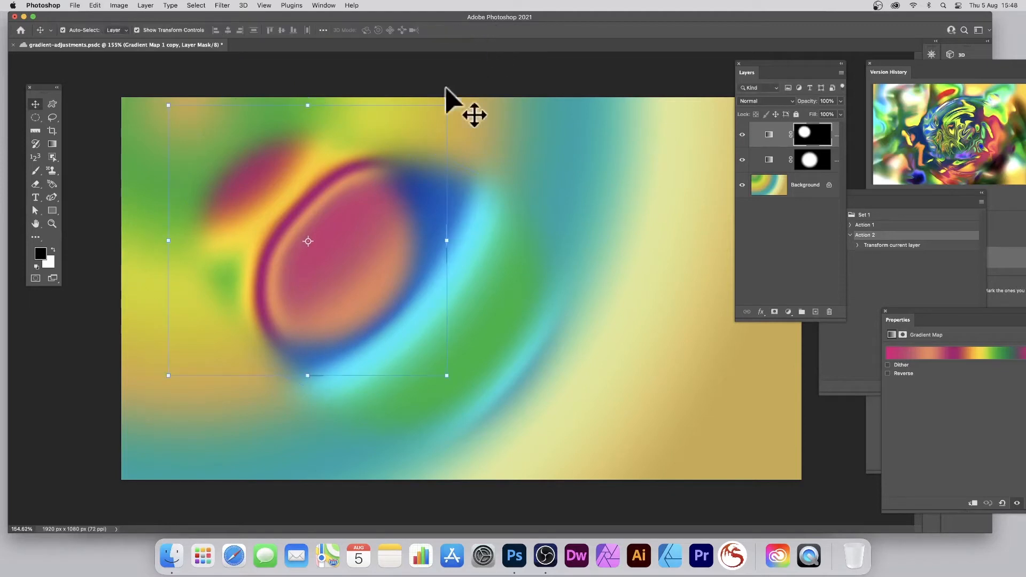
# Step: Duplicate the shrunken gradient map layer twice and spread the copies over the blurred circle
pyautogui.moveTo(390, 179); pyautogui.dragTo(455, 208)
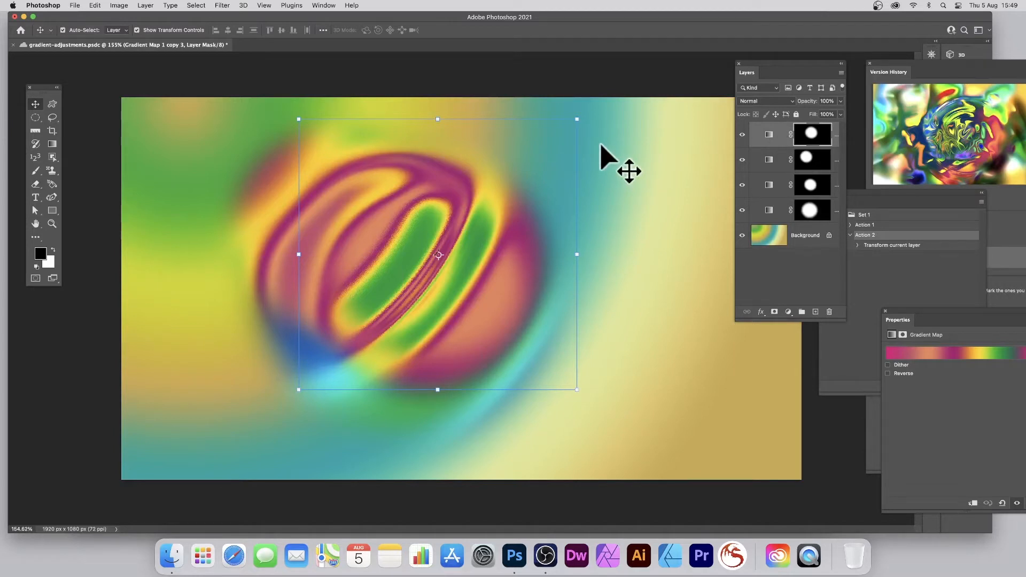
# Step: Add another copy of the top gradient map layer over the circle's centre and switch it to the purple, blue, green and orange preset
pyautogui.moveTo(426, 201); pyautogui.dragTo(387, 184)
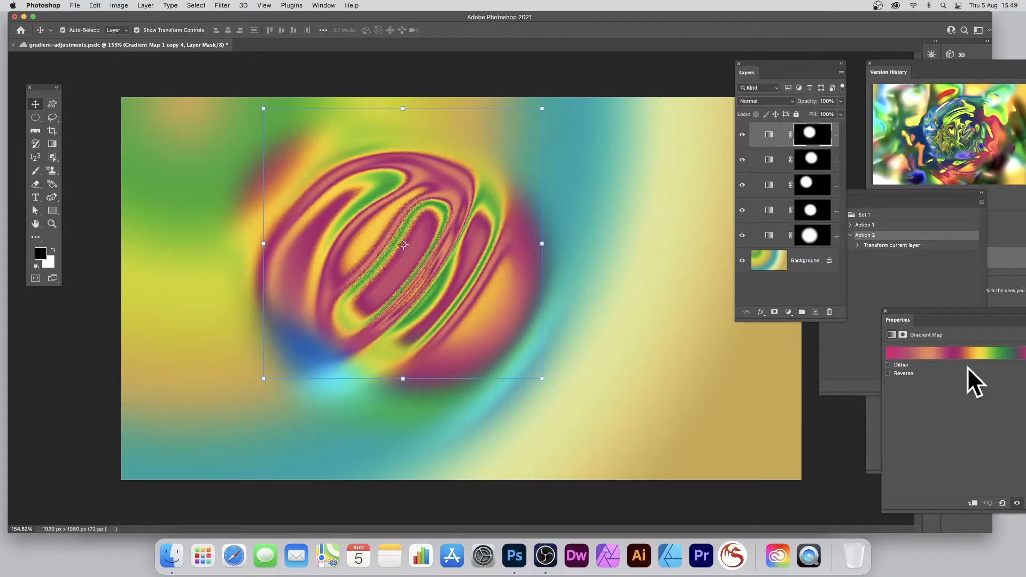
pyautogui.moveTo(983, 313); pyautogui.dragTo(755, 238)
pyautogui.click(775, 261)
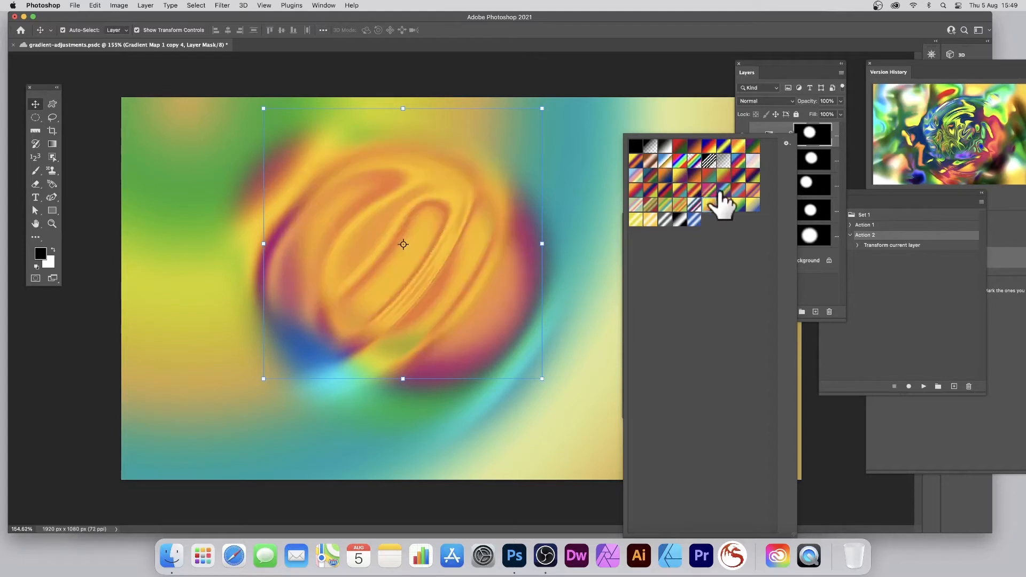
pyautogui.click(826, 293)
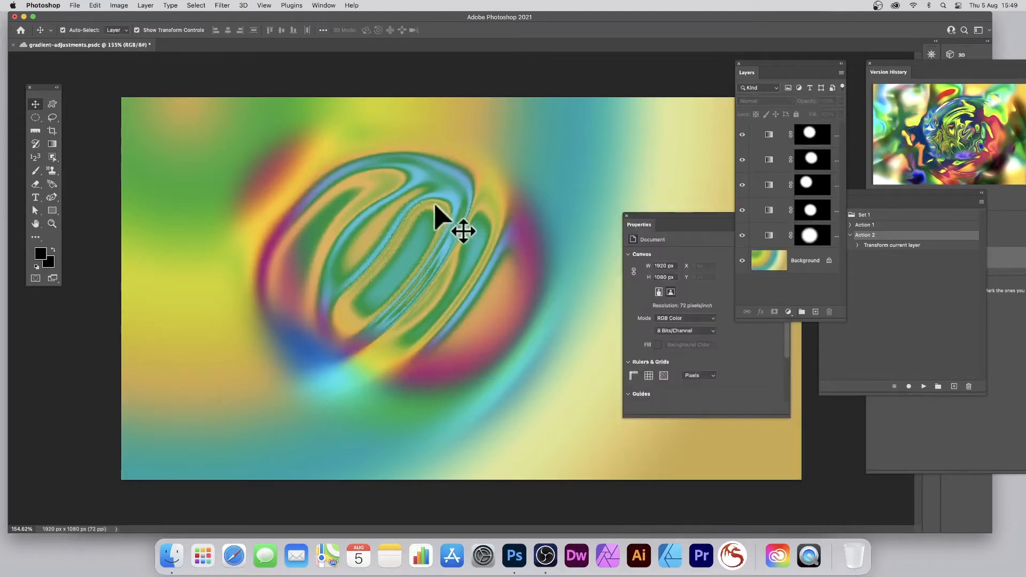
pyautogui.moveTo(449, 237); pyautogui.dragTo(462, 265)
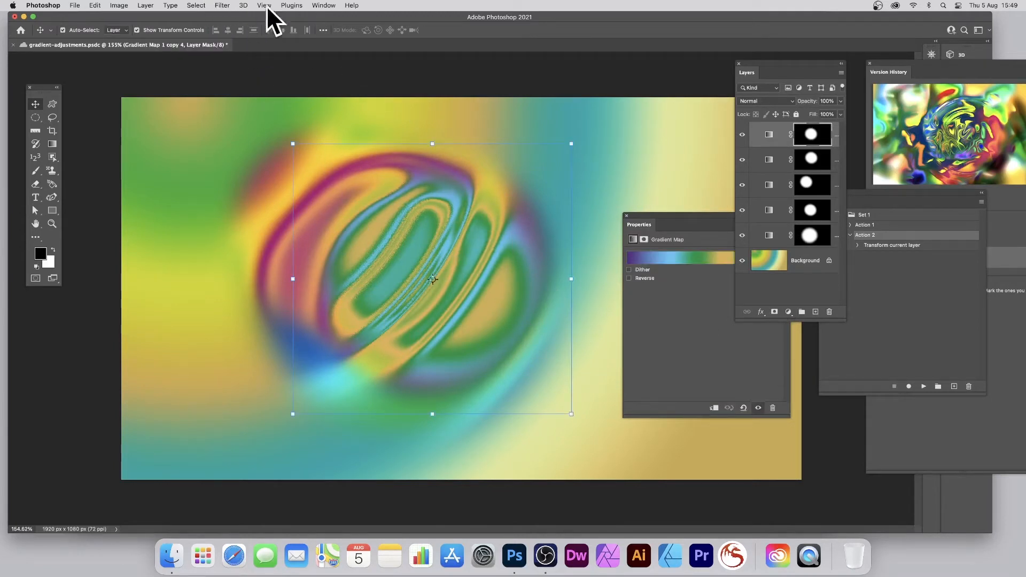
# Step: Apply a Wave distortion to the top layer's mask with more generators, a maximum amplitude of 133 and 100% scale
pyautogui.click(222, 6)
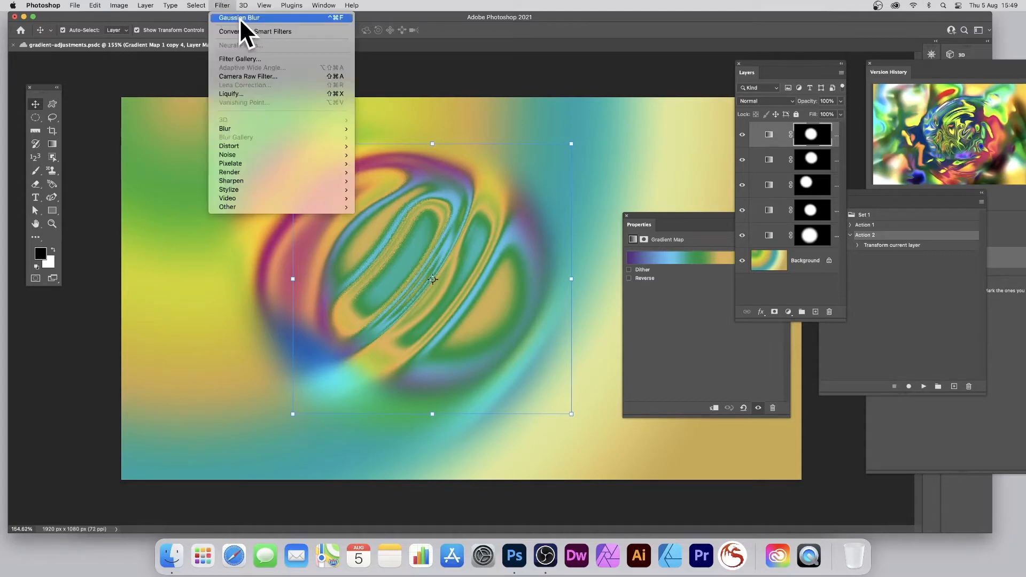
pyautogui.moveTo(262, 146)
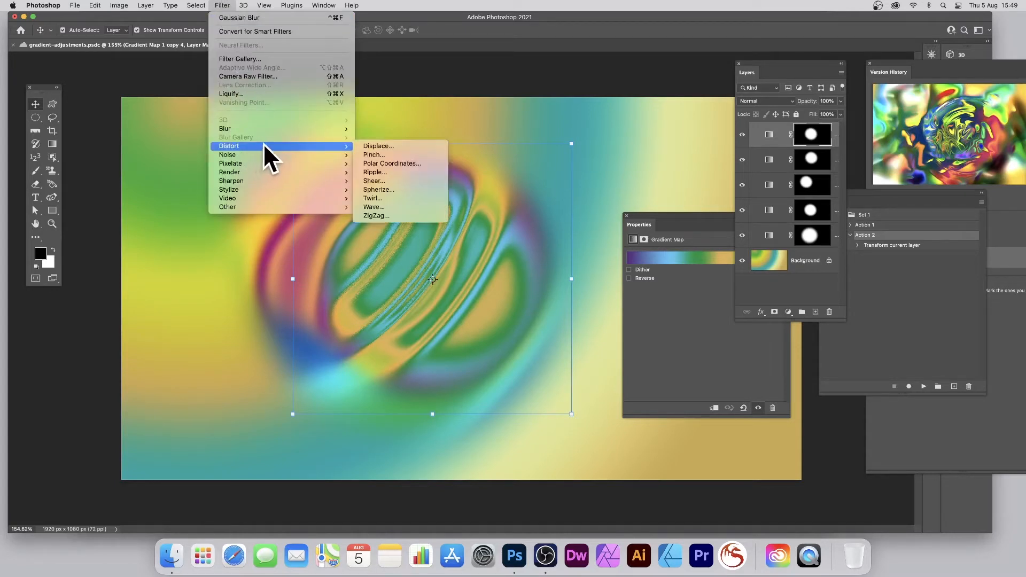
pyautogui.click(400, 207)
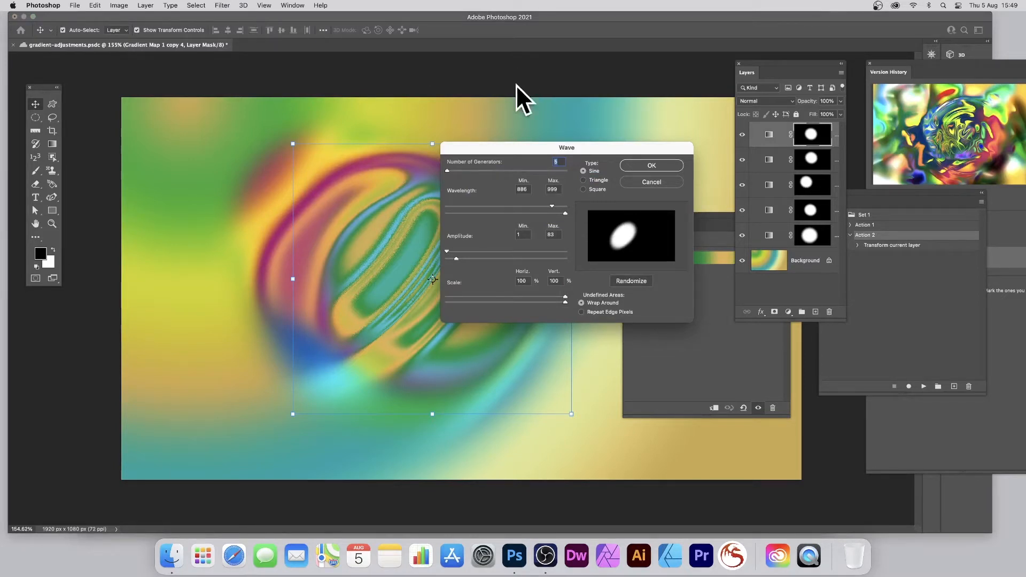
pyautogui.moveTo(538, 146); pyautogui.dragTo(569, 138)
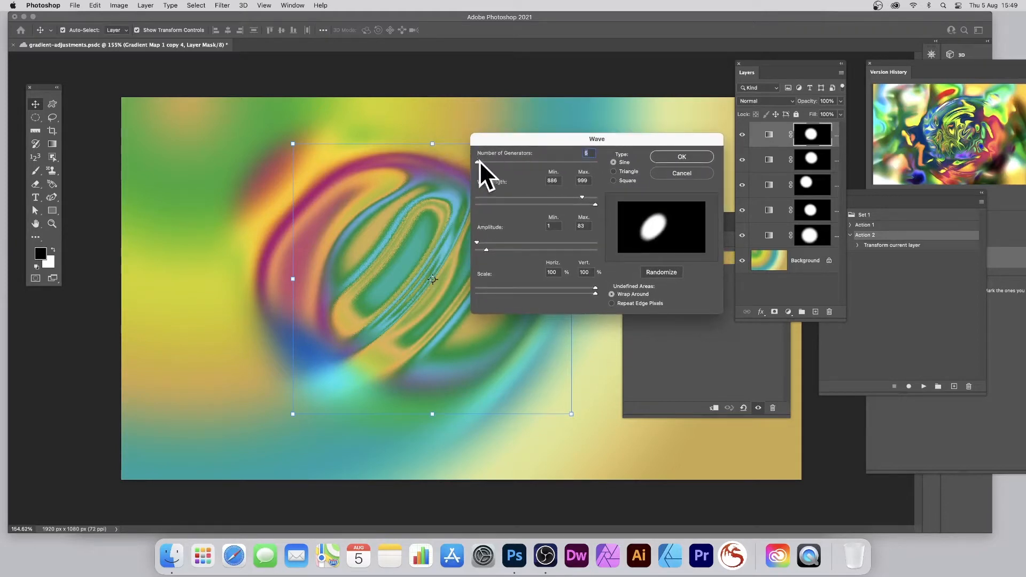
pyautogui.moveTo(479, 161); pyautogui.dragTo(480, 162)
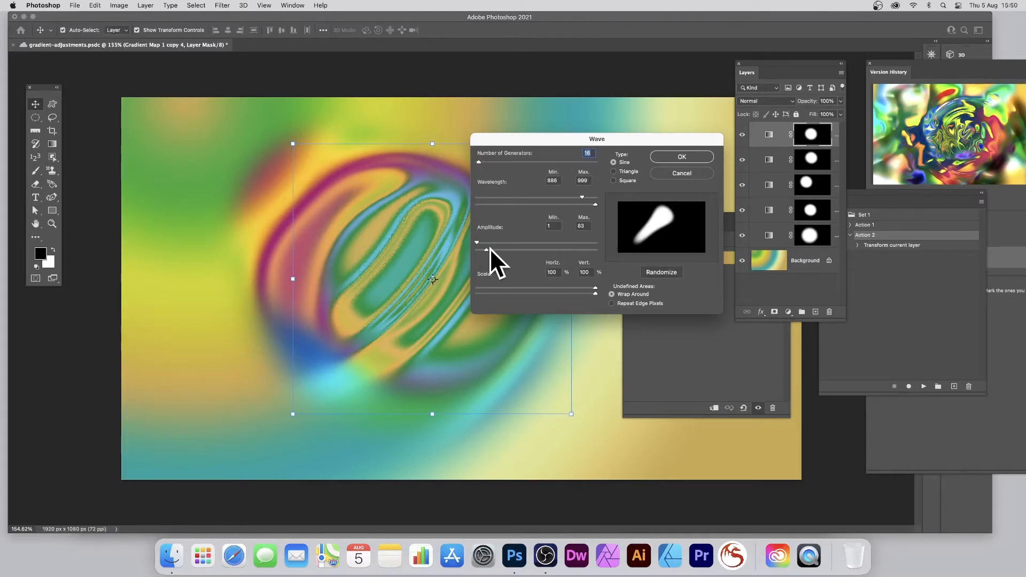
pyautogui.moveTo(490, 249); pyautogui.dragTo(493, 250)
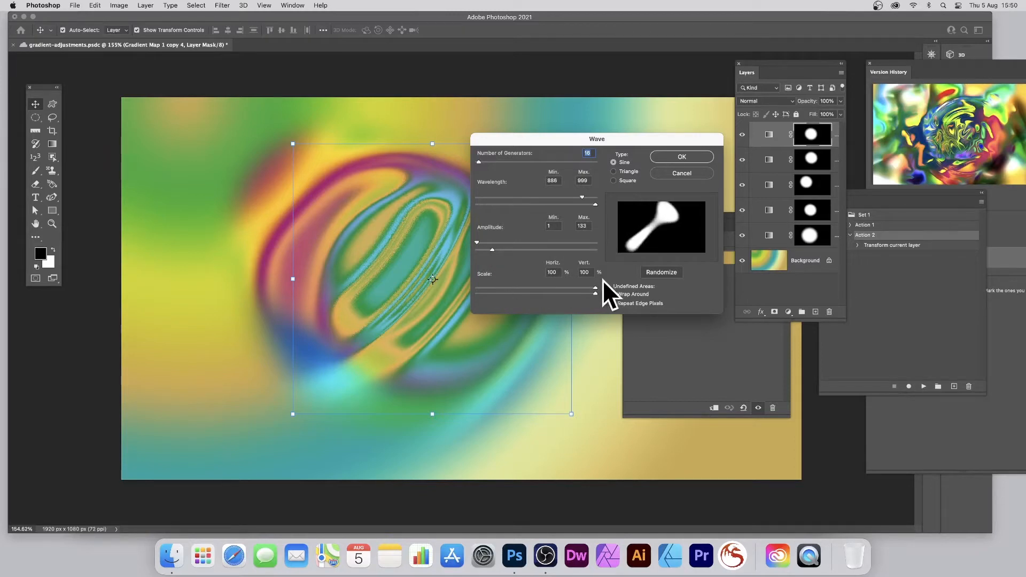
pyautogui.moveTo(578, 288); pyautogui.dragTo(596, 288)
pyautogui.click(683, 156)
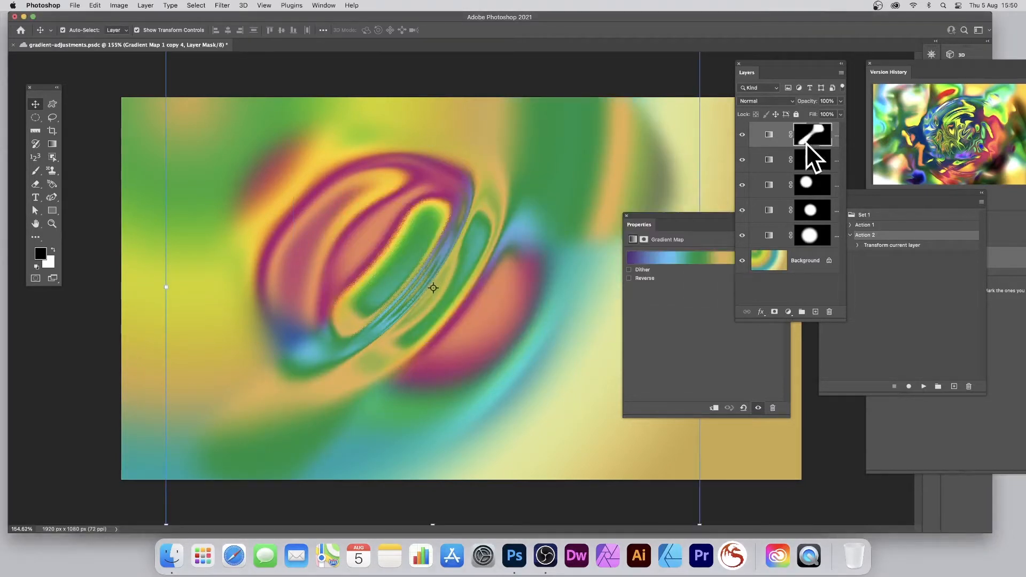
# Step: Duplicate the wave-distorted layer twice and rotate the top copy clockwise so its mask runs diagonally from upper left to lower right
pyautogui.moveTo(460, 263); pyautogui.dragTo(404, 270)
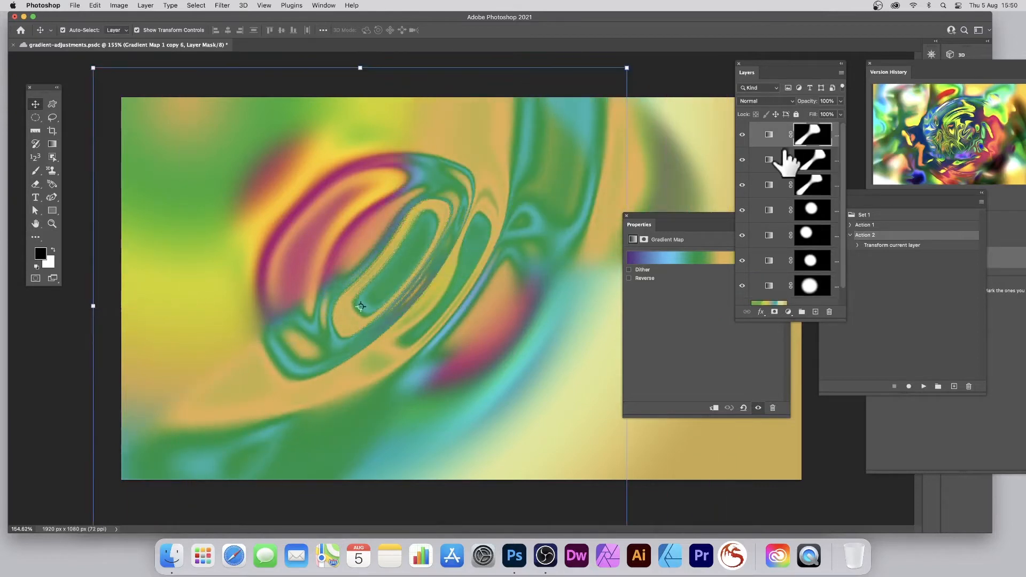
pyautogui.moveTo(634, 59); pyautogui.dragTo(459, 402)
pyautogui.press('Return')
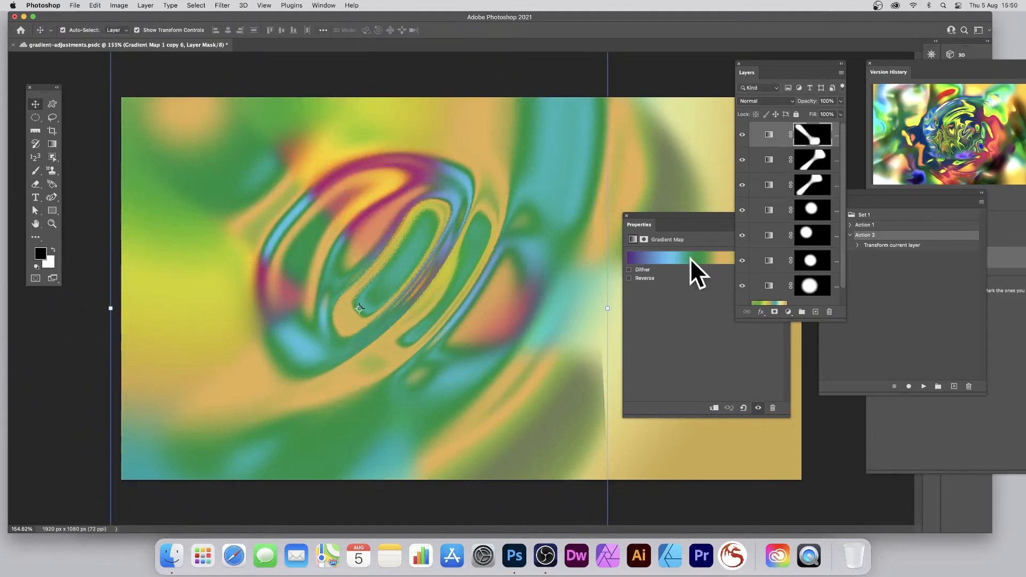
# Step: Change the rotated copy's gradient map to the blue, purple, magenta, red and orange preset after trying a brighter green and yellow one
pyautogui.click(704, 222)
pyautogui.click(779, 259)
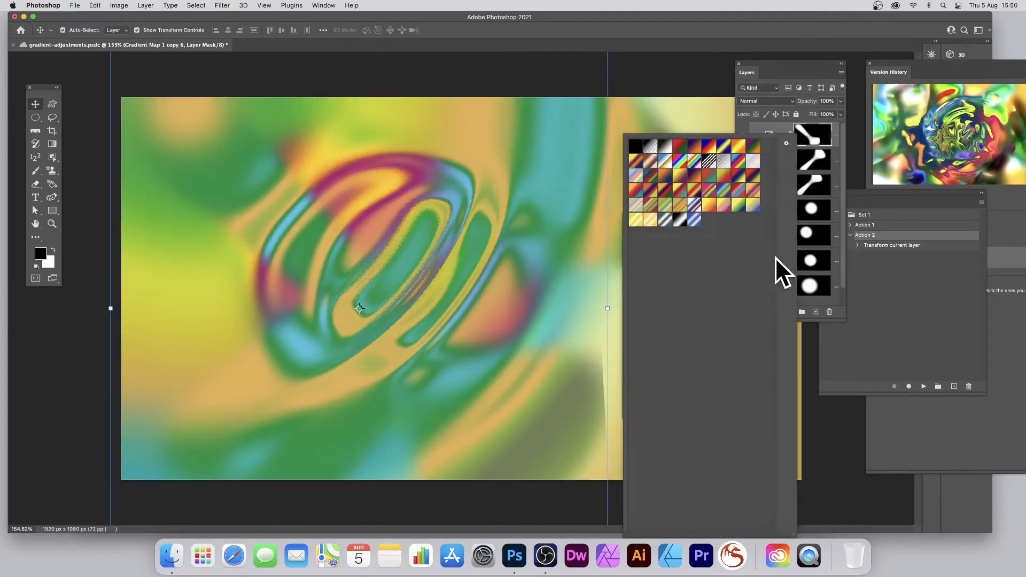
pyautogui.click(679, 160)
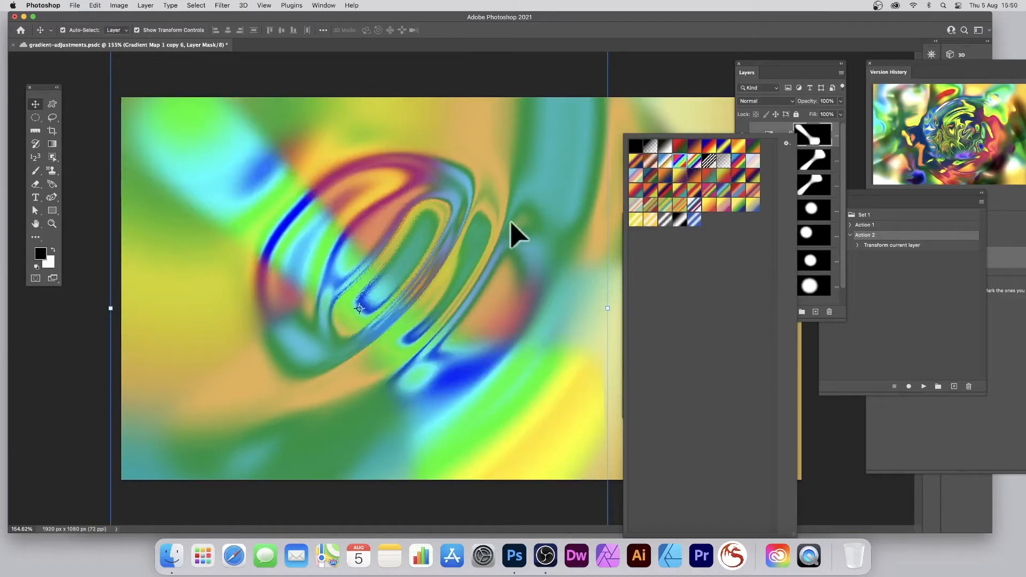
pyautogui.click(738, 160)
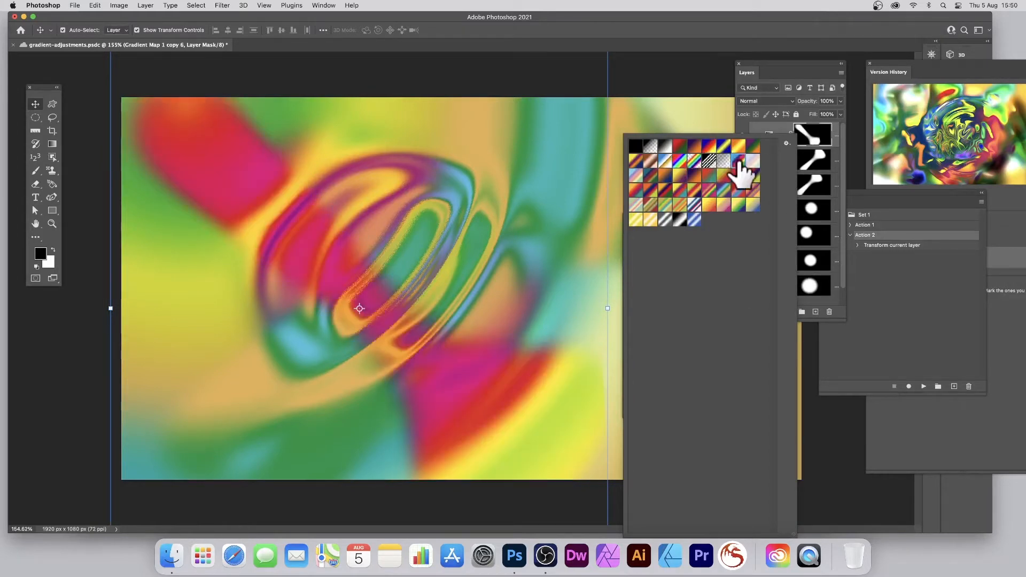
pyautogui.click(775, 78)
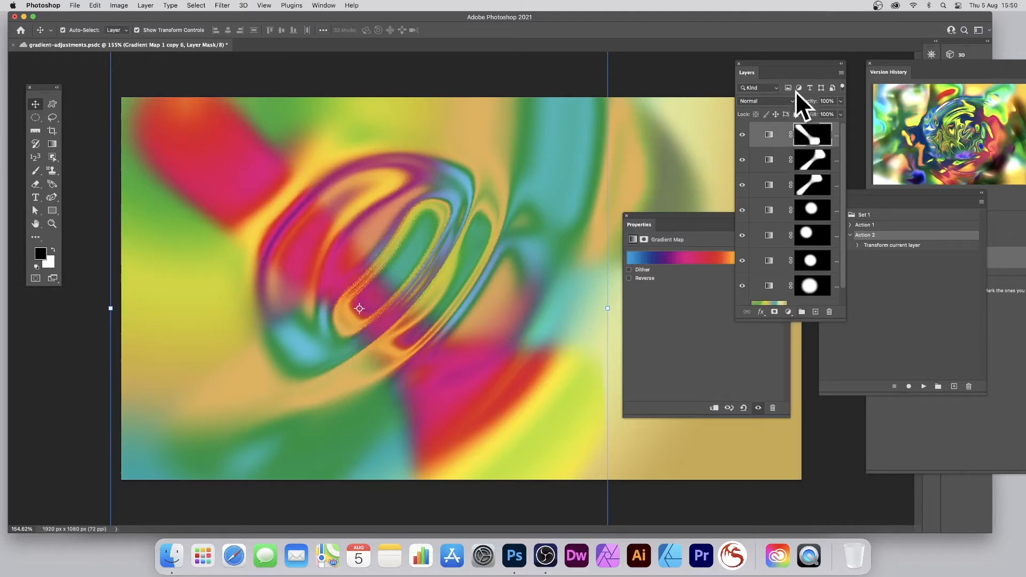
# Step: Set the top gradient map layer to Vivid Light blending and place a duplicate of it toward the canvas's left side
pyautogui.click(756, 101)
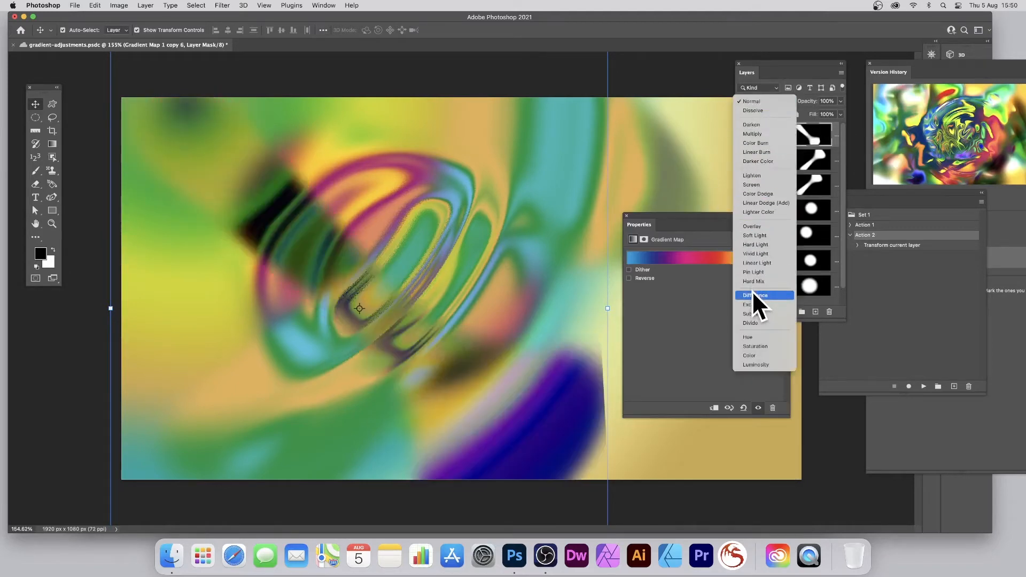
pyautogui.click(761, 254)
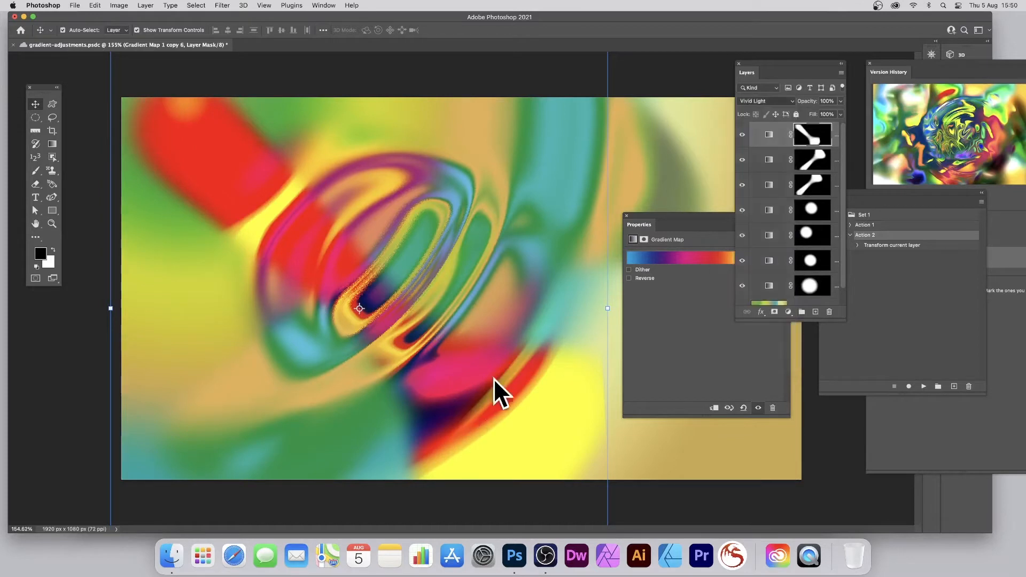
pyautogui.moveTo(485, 362); pyautogui.dragTo(358, 348)
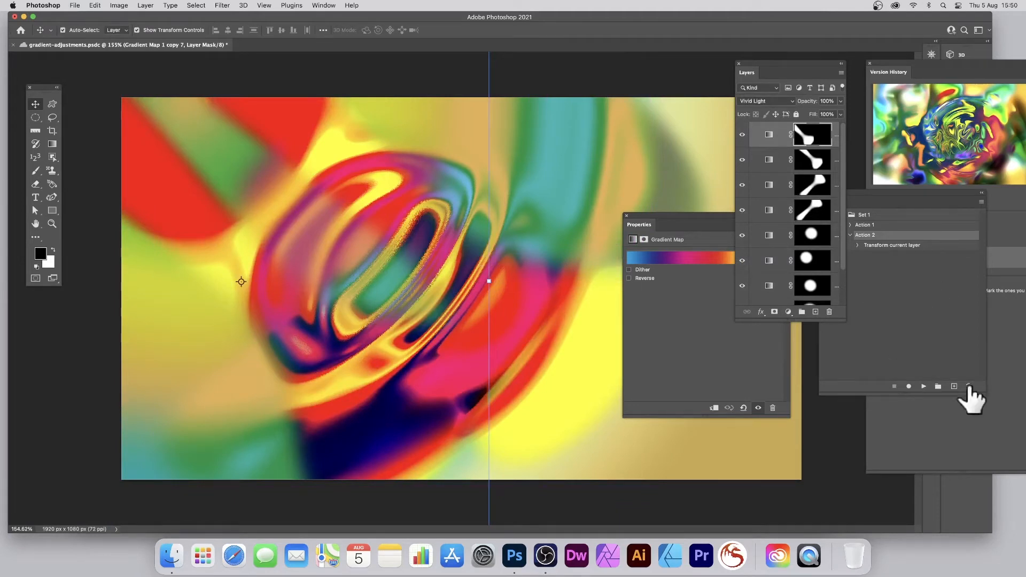
# Step: Select all gradient map layers above the Background and put them in one layer group
pyautogui.click(626, 216)
pyautogui.moveTo(844, 190); pyautogui.dragTo(841, 251)
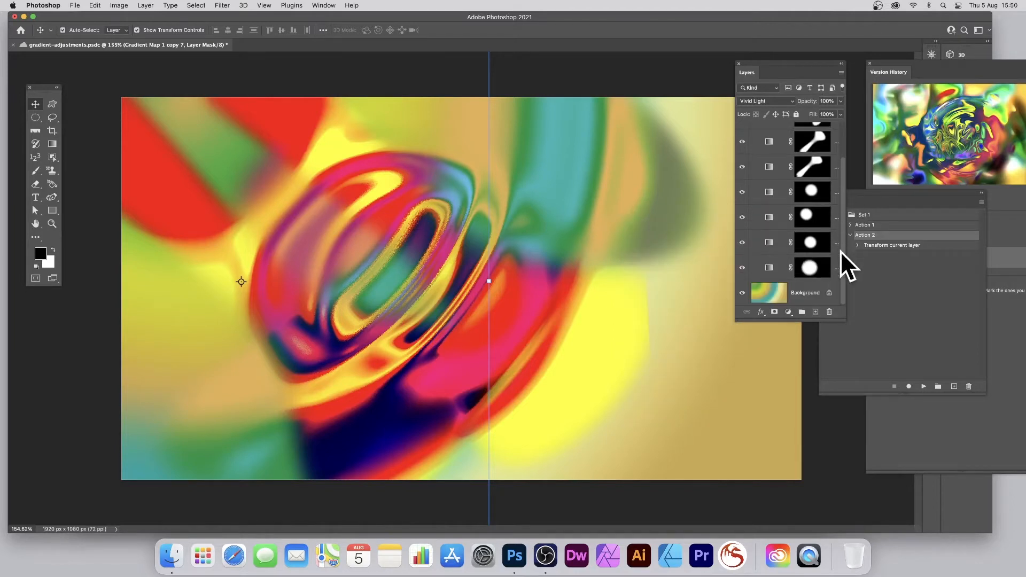
pyautogui.click(780, 302)
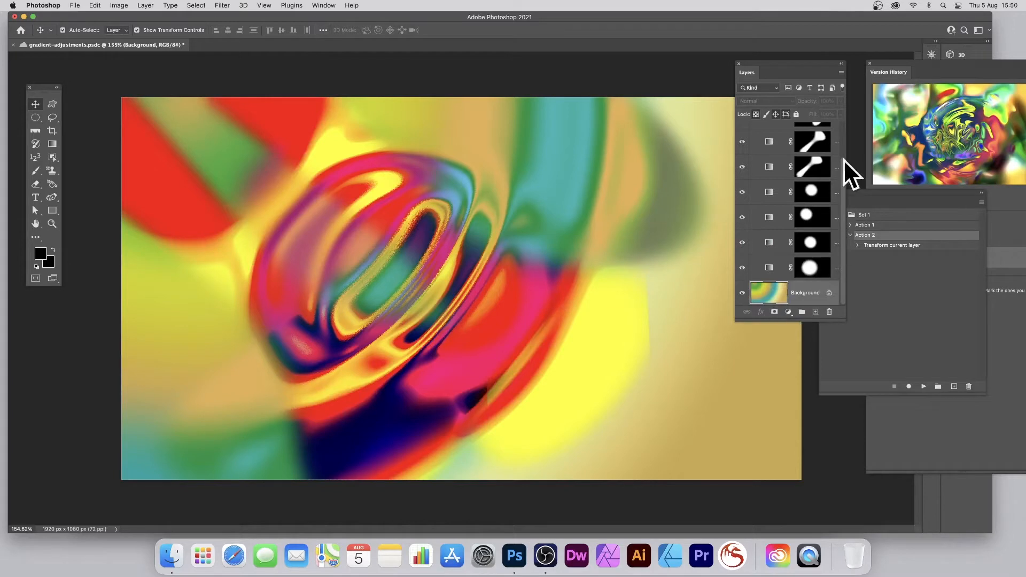
pyautogui.click(812, 269)
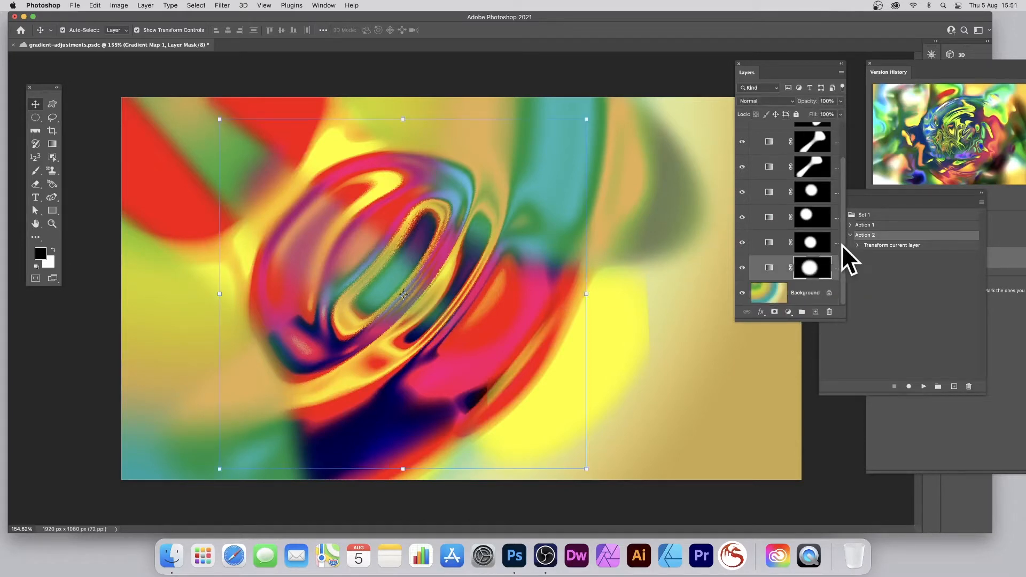
pyautogui.scroll(2, 842, 239)
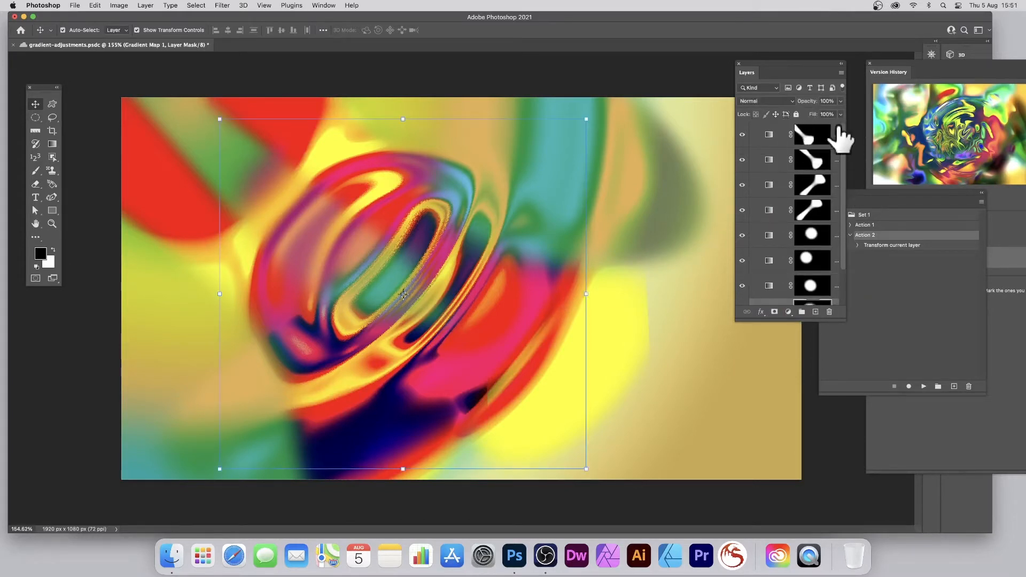
pyautogui.click(770, 133)
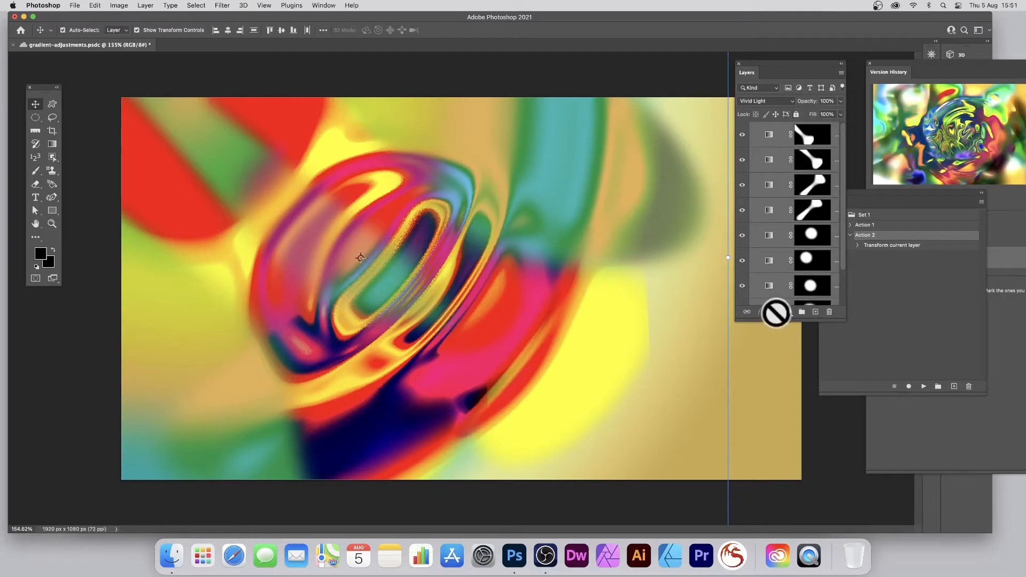
pyautogui.click(144, 5)
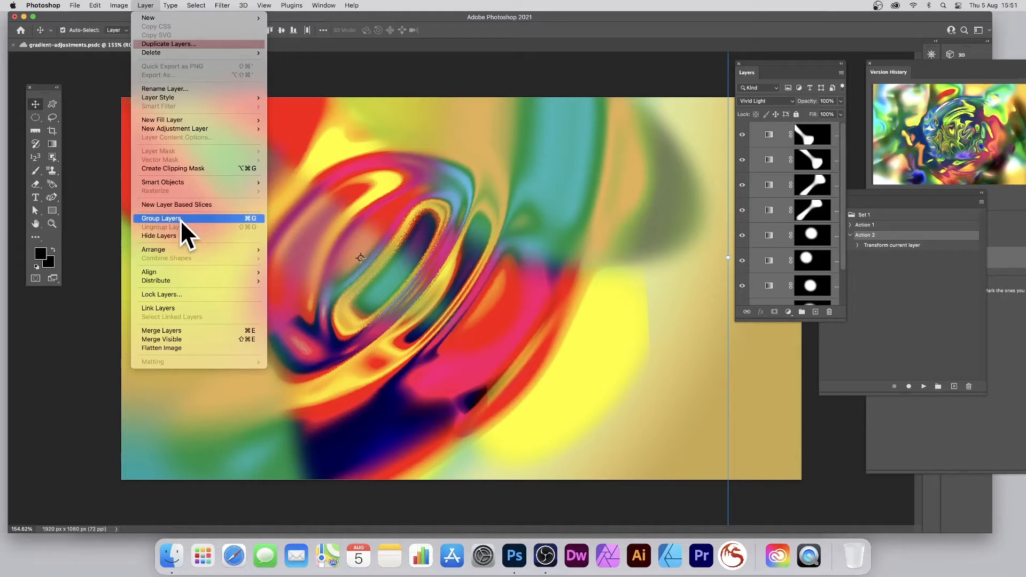
pyautogui.moveTo(181, 182)
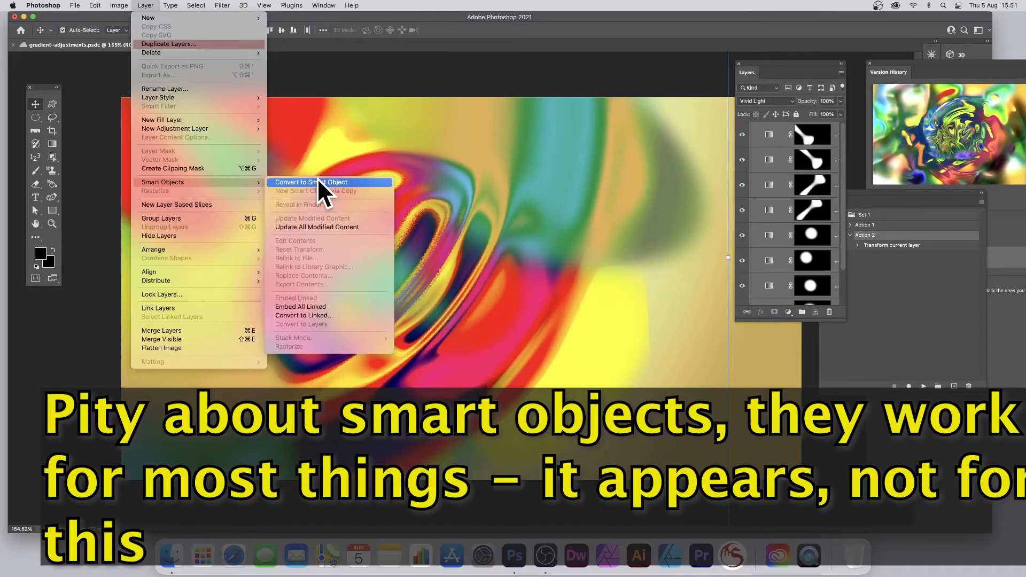
pyautogui.click(197, 220)
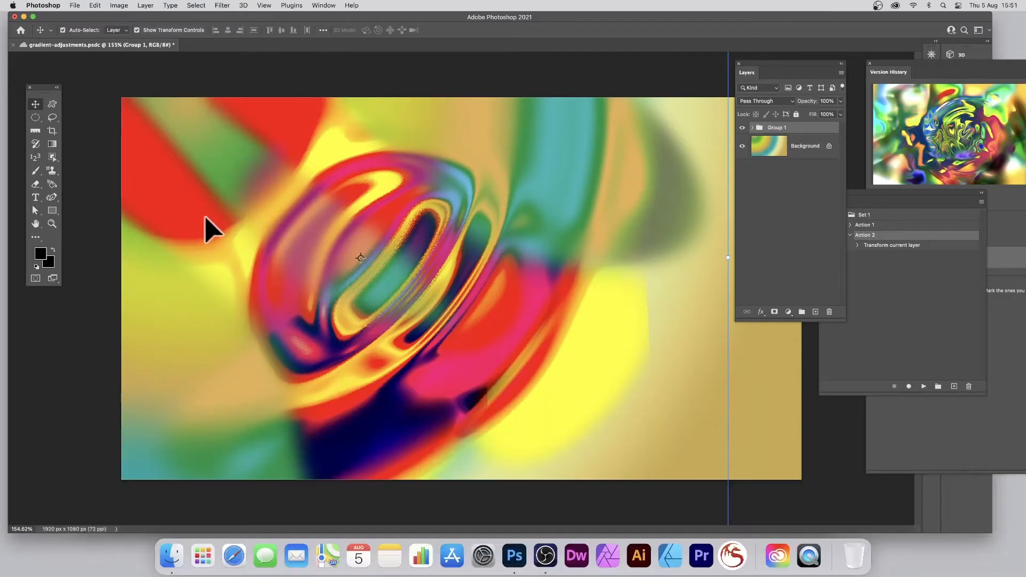
# Step: Expand Group 1 and move its second gradient map layer toward the lower right of the canvas
pyautogui.click(753, 127)
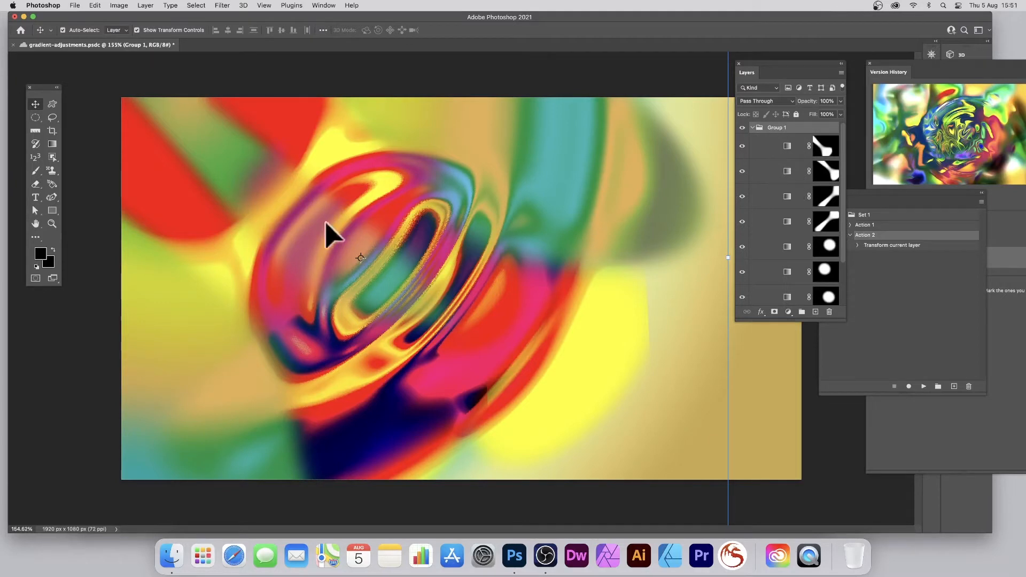
pyautogui.moveTo(376, 246); pyautogui.dragTo(521, 299)
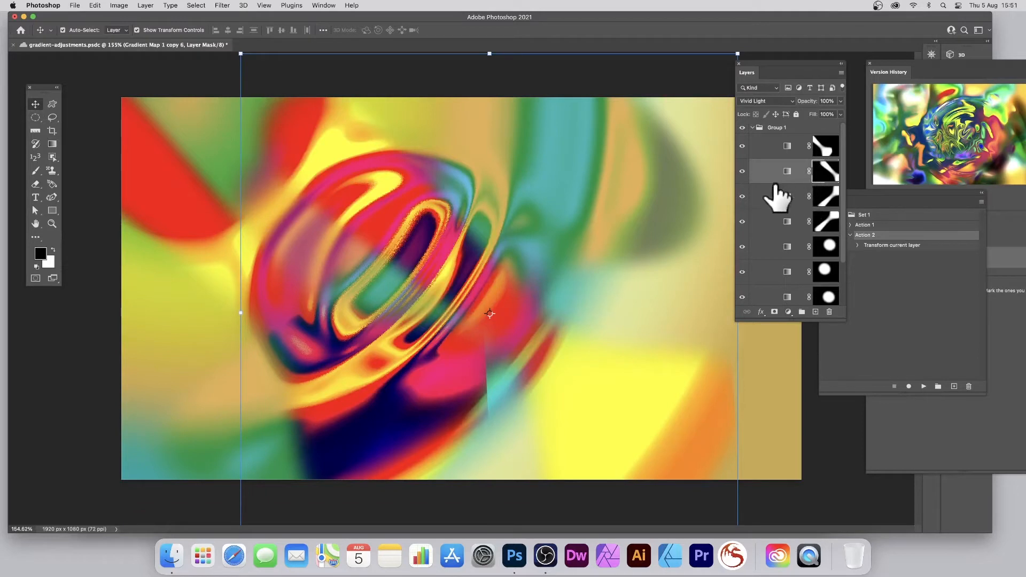
# Step: Select every gradient map layer inside Group 1 and move them together slightly right and down over the background
pyautogui.click(779, 129)
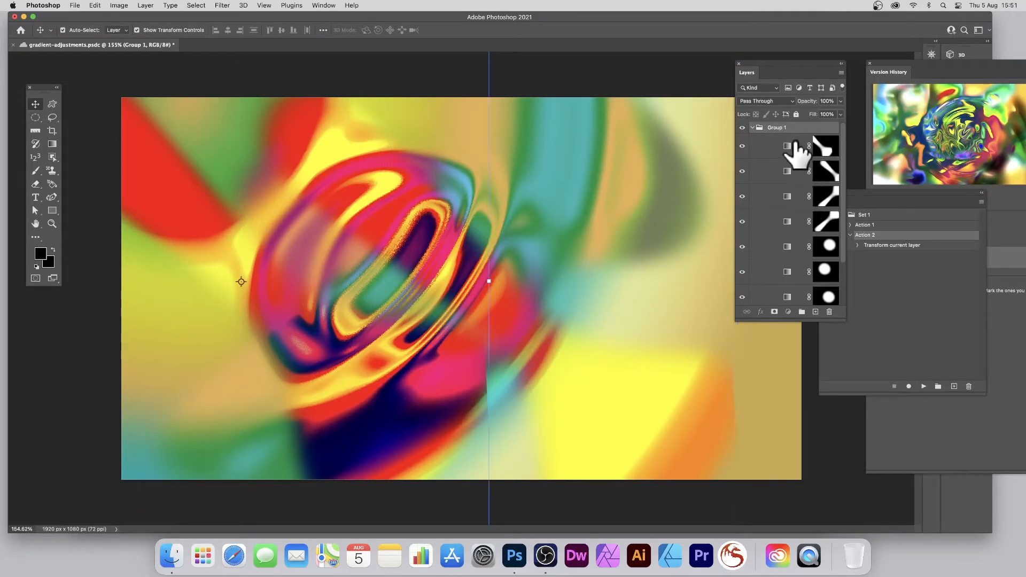
pyautogui.click(796, 146)
pyautogui.moveTo(842, 191); pyautogui.dragTo(839, 251)
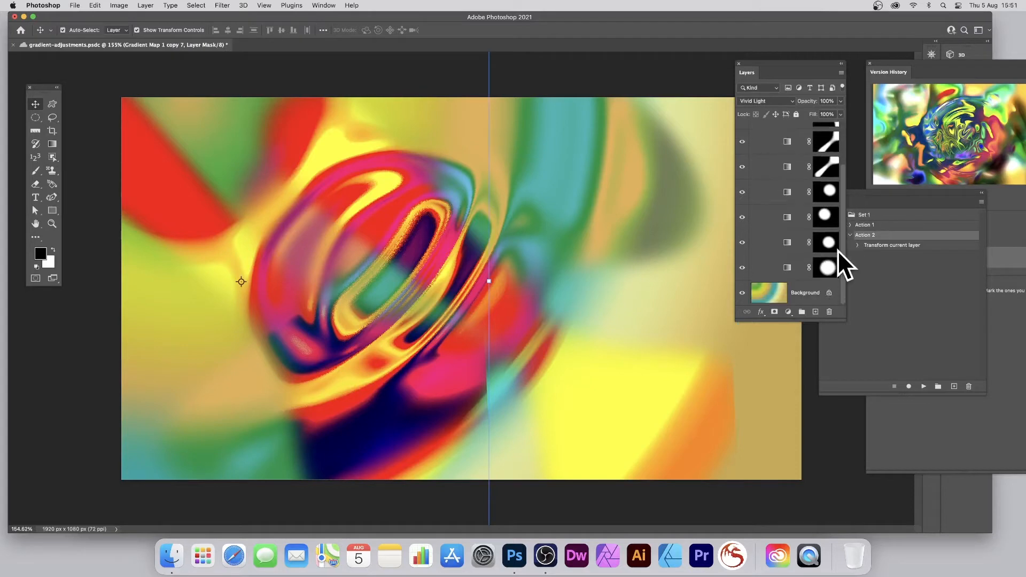
pyautogui.keyDown('shift'); pyautogui.click(786, 264); pyautogui.keyUp('shift')
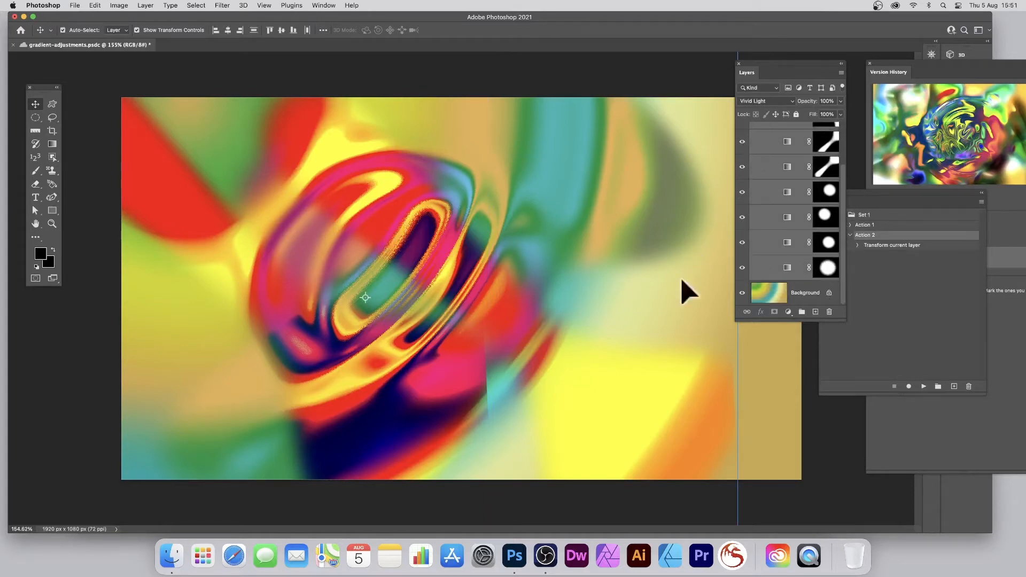
pyautogui.moveTo(367, 229); pyautogui.dragTo(285, 201)
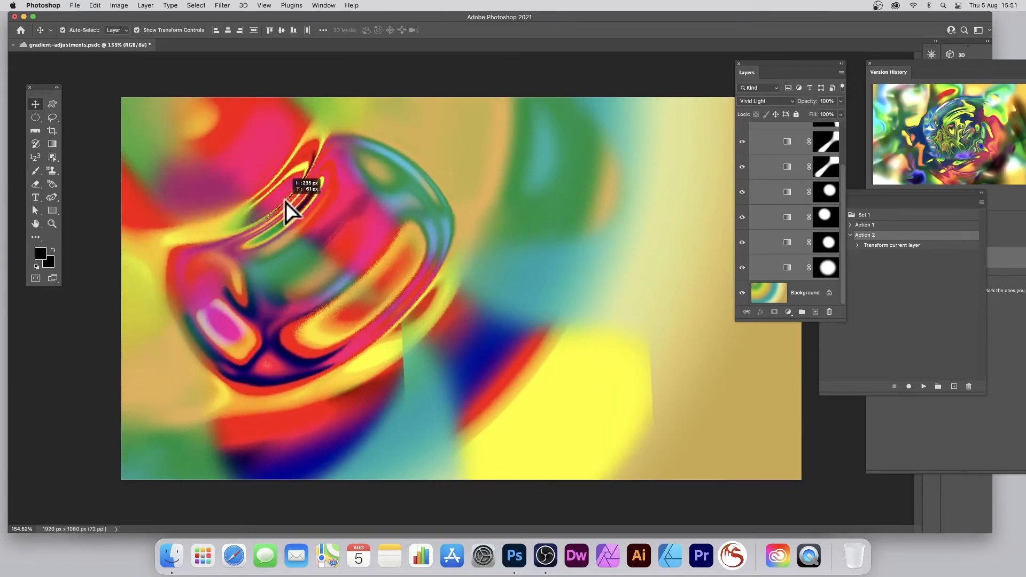
pyautogui.moveTo(285, 201); pyautogui.dragTo(417, 197)
pyautogui.moveTo(512, 235)
pyautogui.mouseDown()
pyautogui.moveTo(445, 220)
pyautogui.moveTo(393, 295)
pyautogui.moveTo(438, 350)
pyautogui.moveTo(513, 254)
pyautogui.mouseUp()
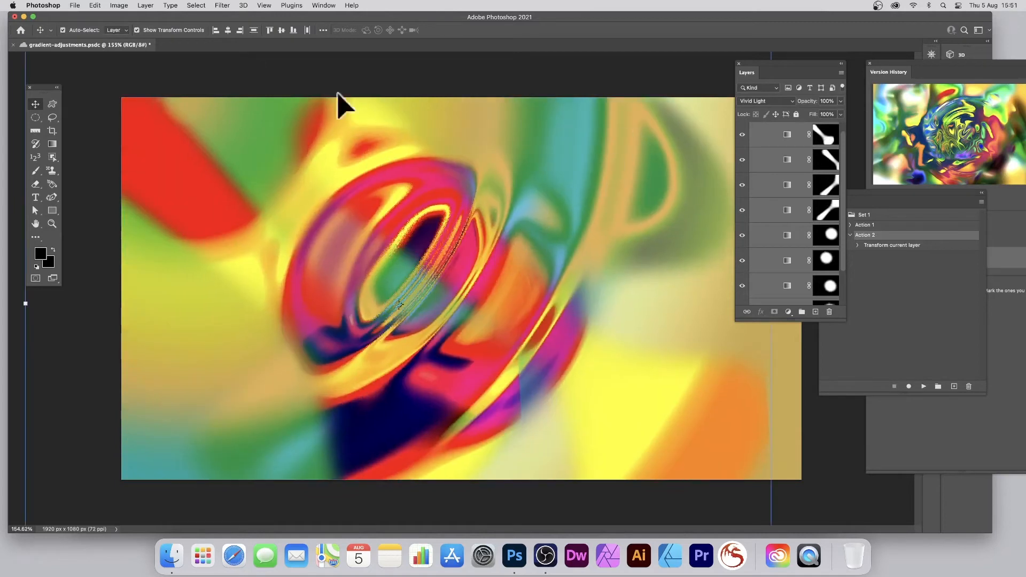
pyautogui.click(94, 6)
pyautogui.moveTo(110, 217)
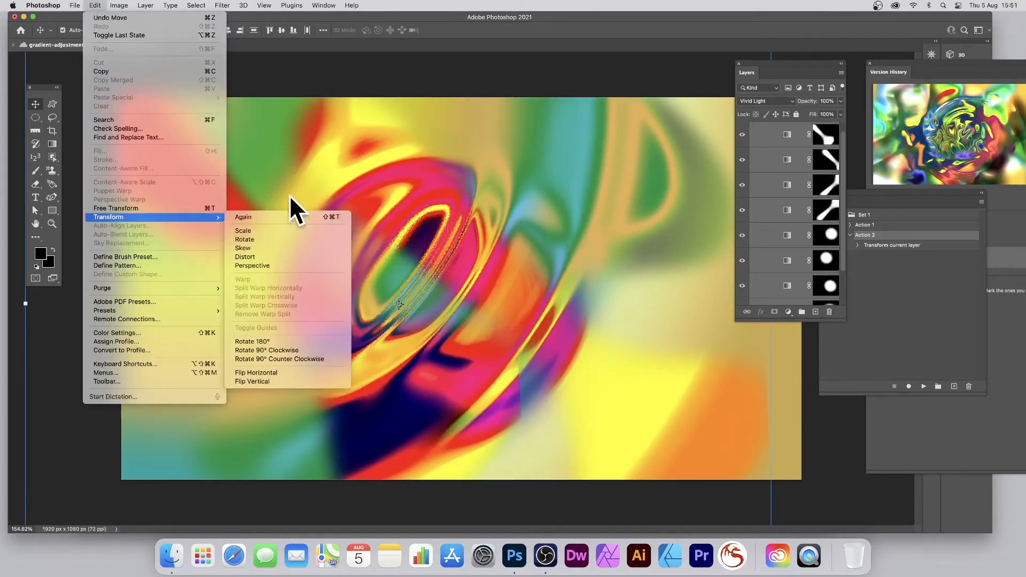
pyautogui.click(663, 213)
pyautogui.click(796, 137)
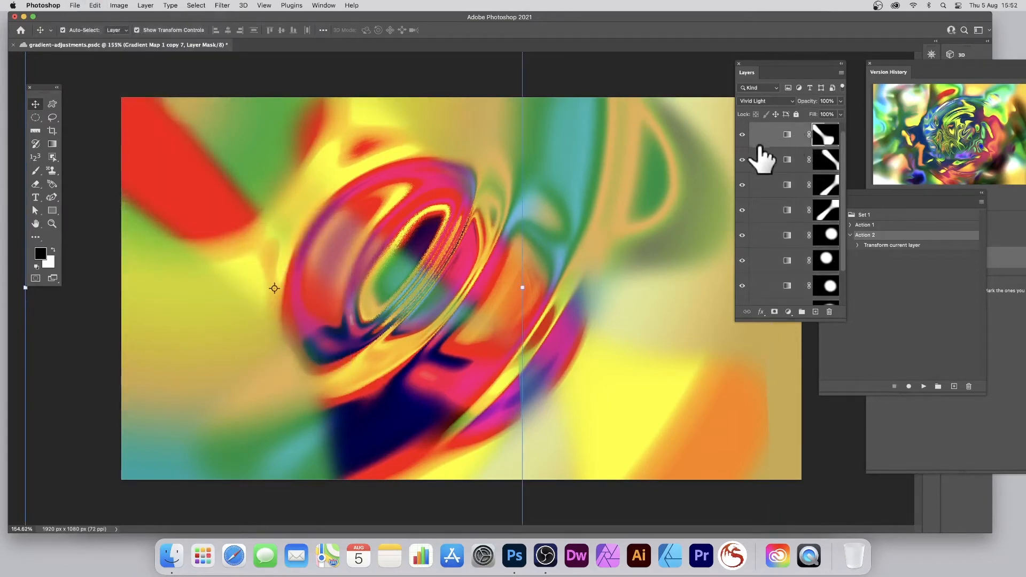
# Step: Warp the Gradient Map 1 copy 3 mask, stretching its upper-left part outward to the left and bending its upper edge downward
pyautogui.click(784, 235)
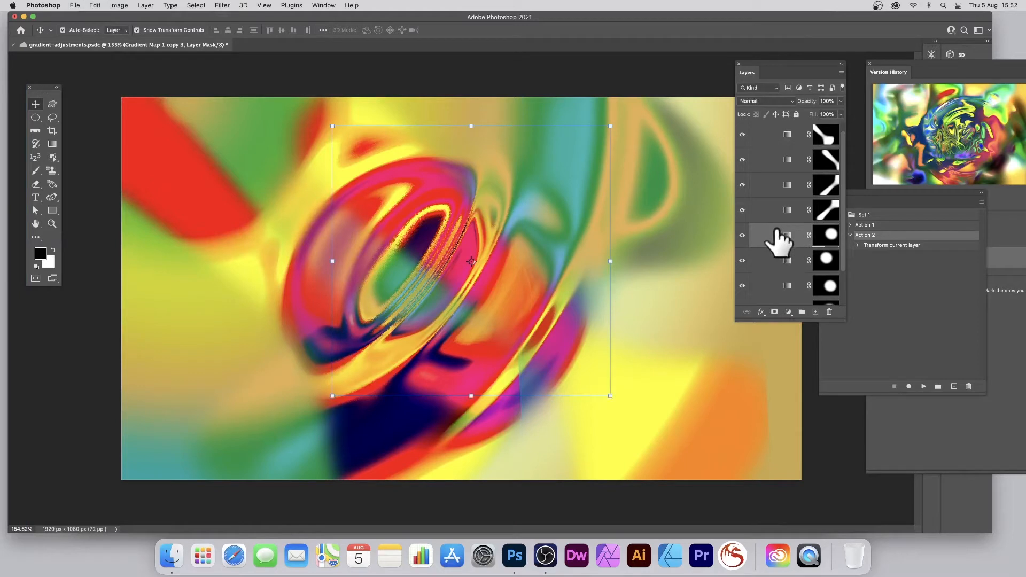
pyautogui.click(95, 6)
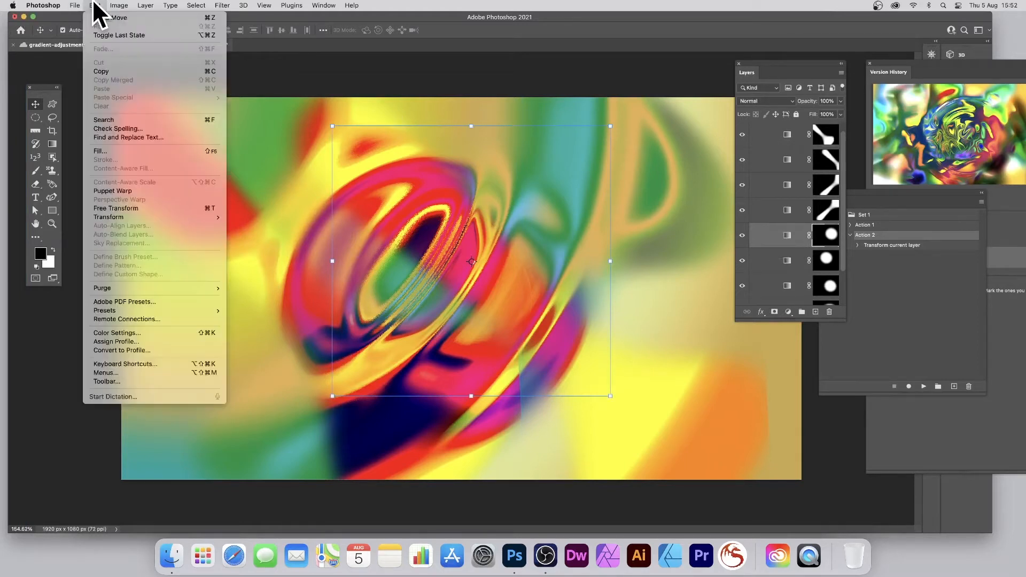
pyautogui.moveTo(120, 217)
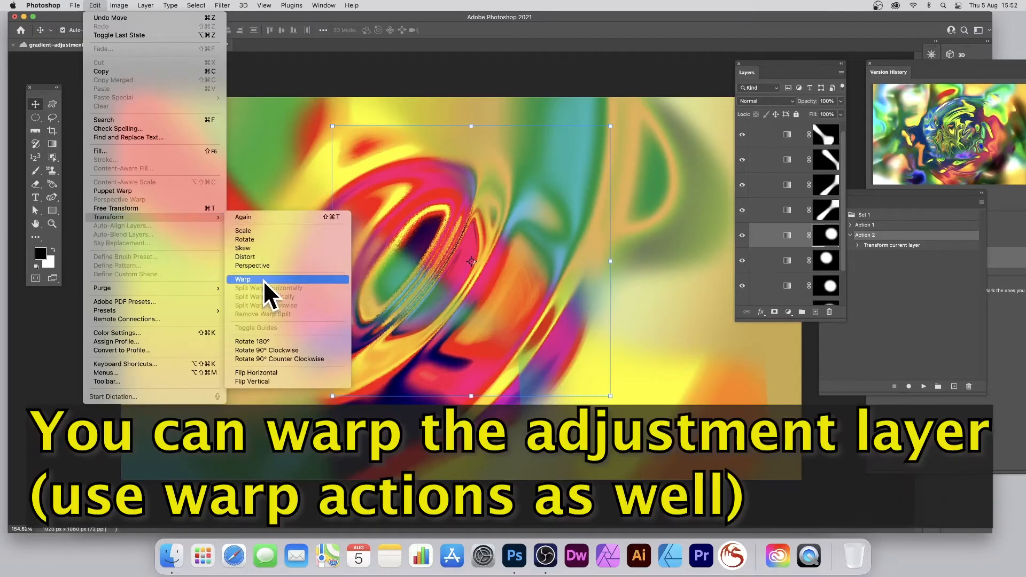
pyautogui.click(263, 281)
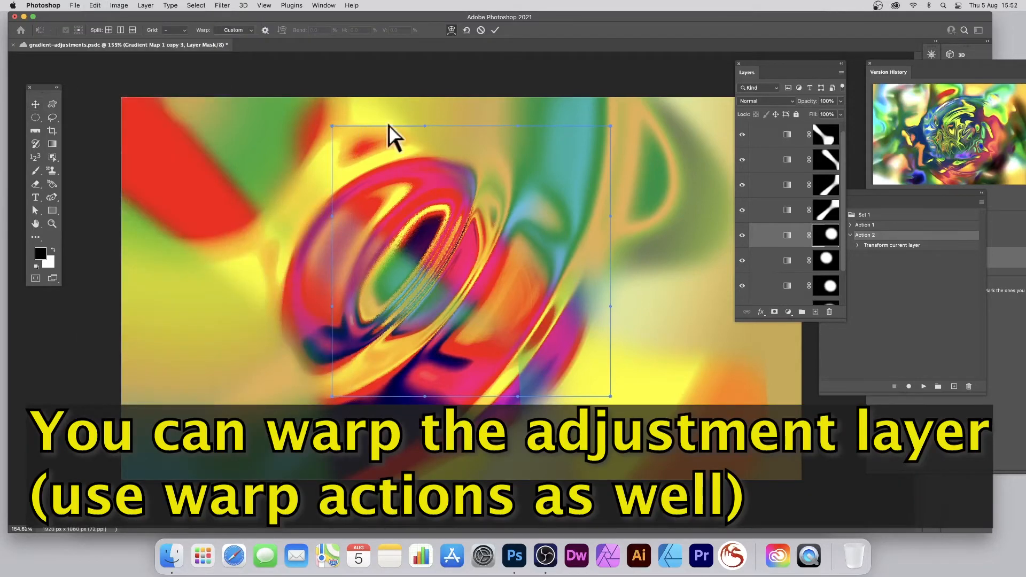
pyautogui.moveTo(422, 133); pyautogui.dragTo(374, 310)
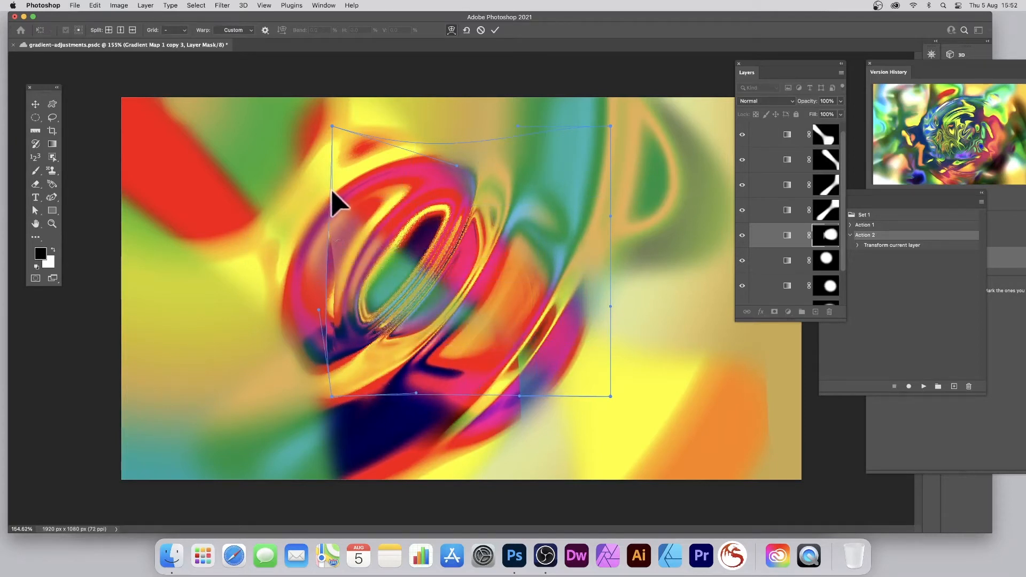
pyautogui.moveTo(332, 193); pyautogui.dragTo(167, 160)
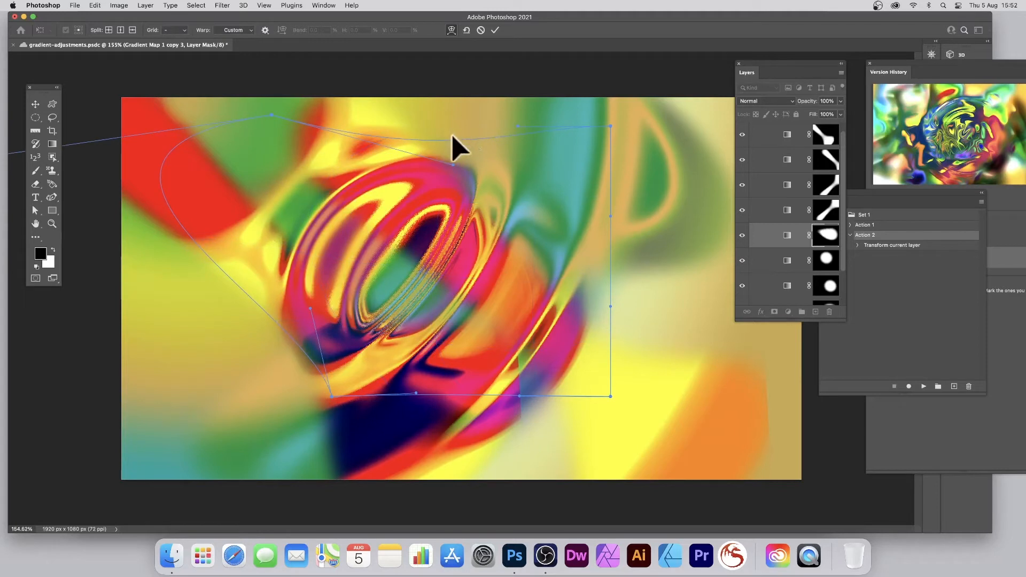
pyautogui.moveTo(450, 140); pyautogui.dragTo(461, 255)
pyautogui.click(495, 30)
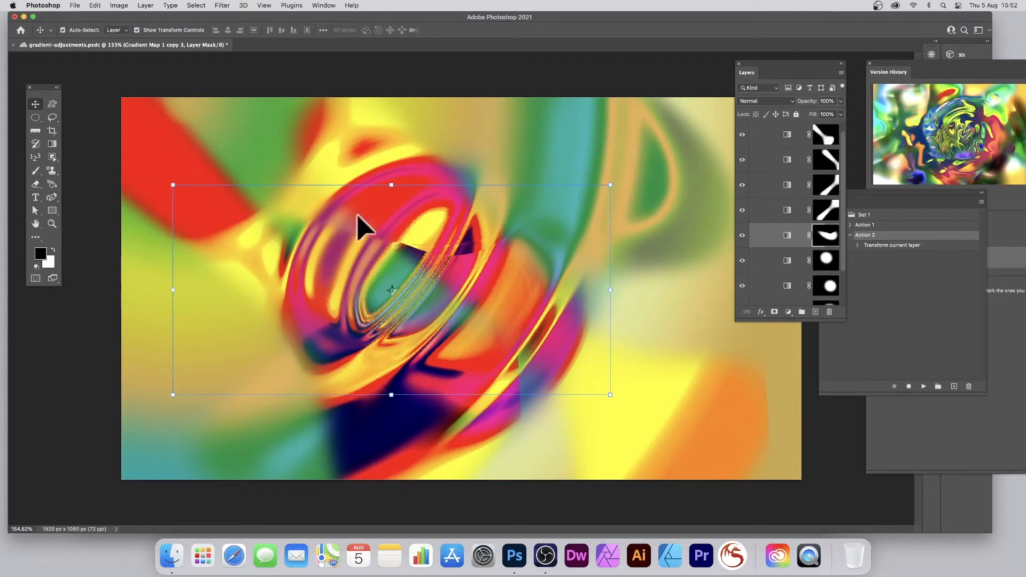
# Step: Duplicate a Vivid Light gradient map layer, set the copy's blending to Darken and move it toward the upper left of the canvas
pyautogui.moveTo(402, 257); pyautogui.dragTo(476, 177)
pyautogui.click(781, 168)
pyautogui.click(769, 101)
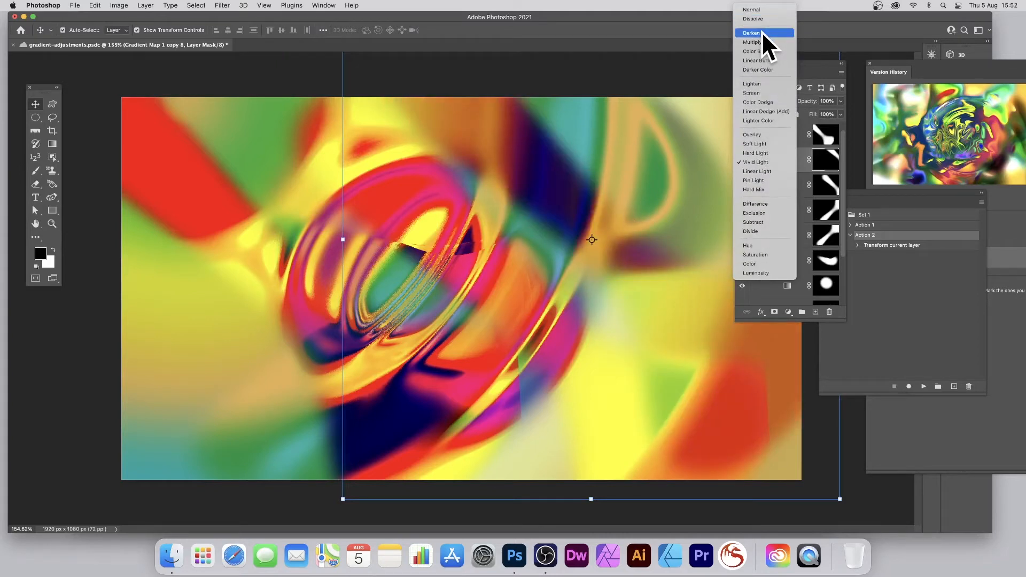
pyautogui.click(762, 33)
pyautogui.moveTo(523, 197); pyautogui.dragTo(305, 278)
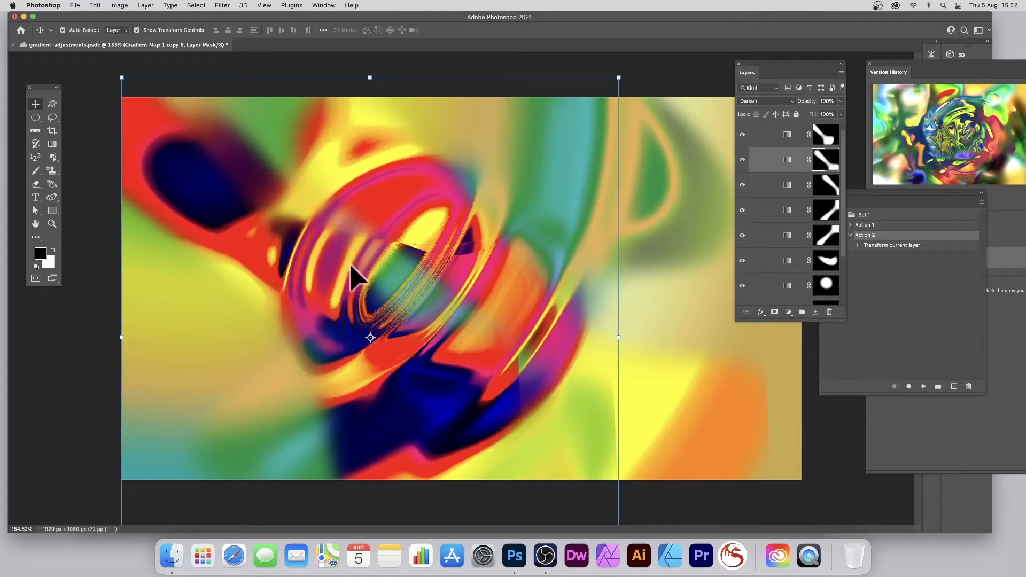
# Step: Redraw the Background's radial gradient several times, ending with one from just below the canvas centre toward the upper right
pyautogui.scroll(-3, 826, 230)
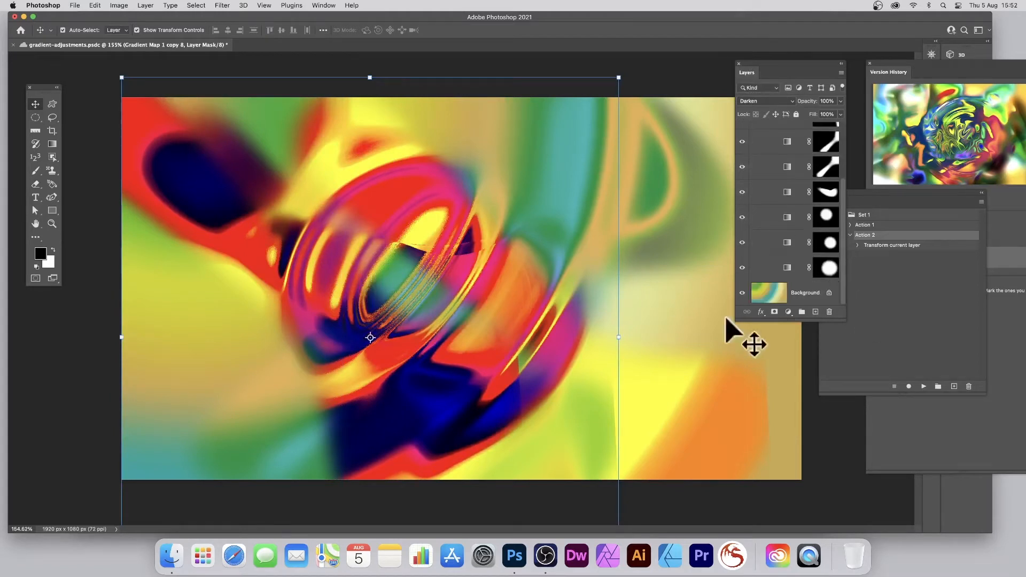
pyautogui.click(769, 293)
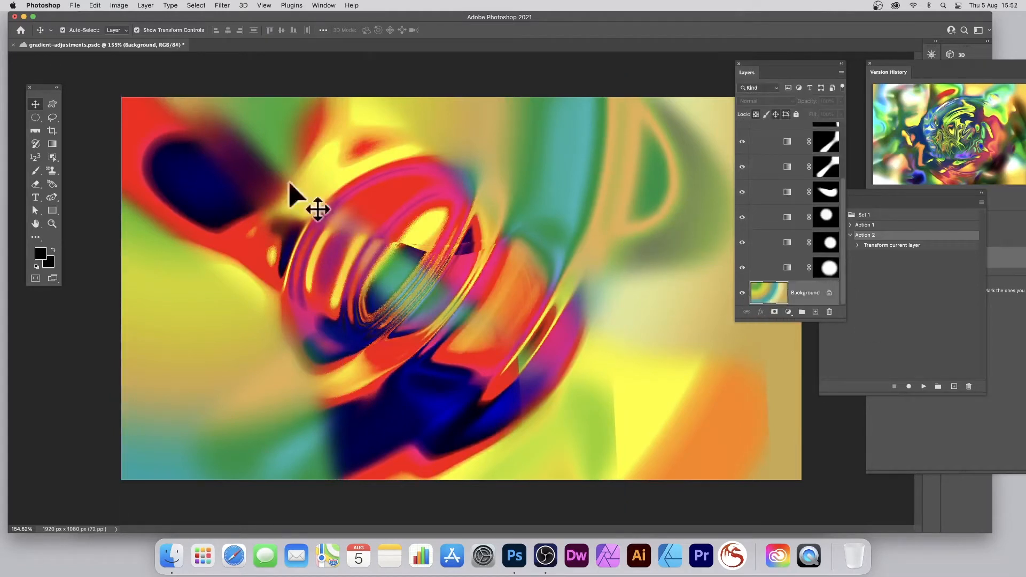
pyautogui.click(53, 211)
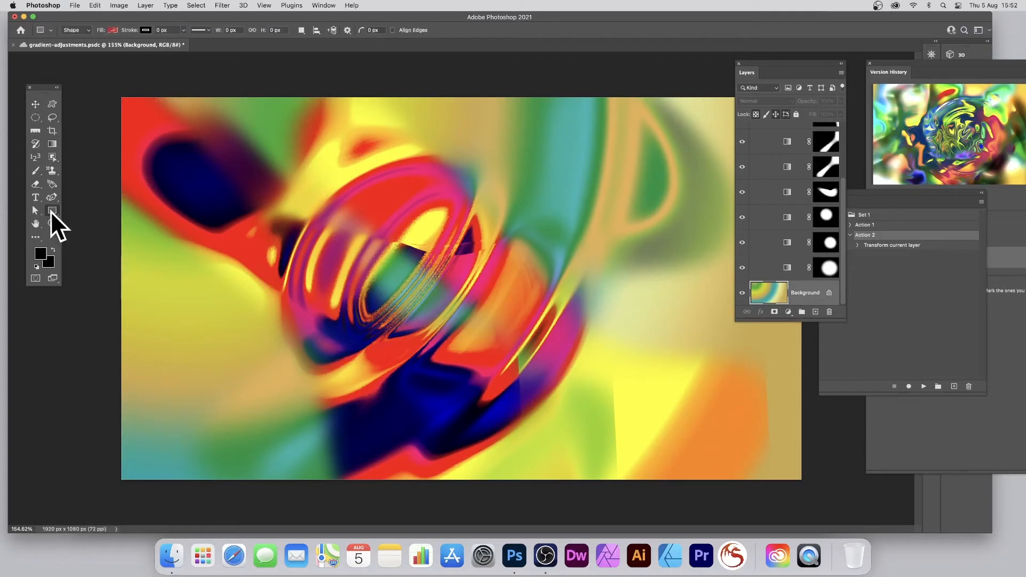
pyautogui.click(52, 144)
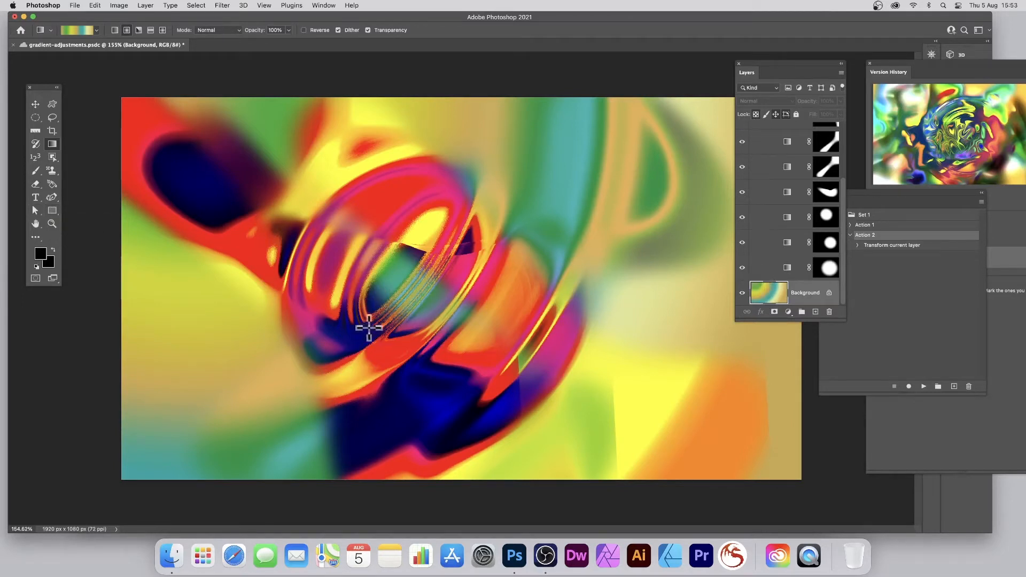
pyautogui.moveTo(419, 355); pyautogui.dragTo(518, 126)
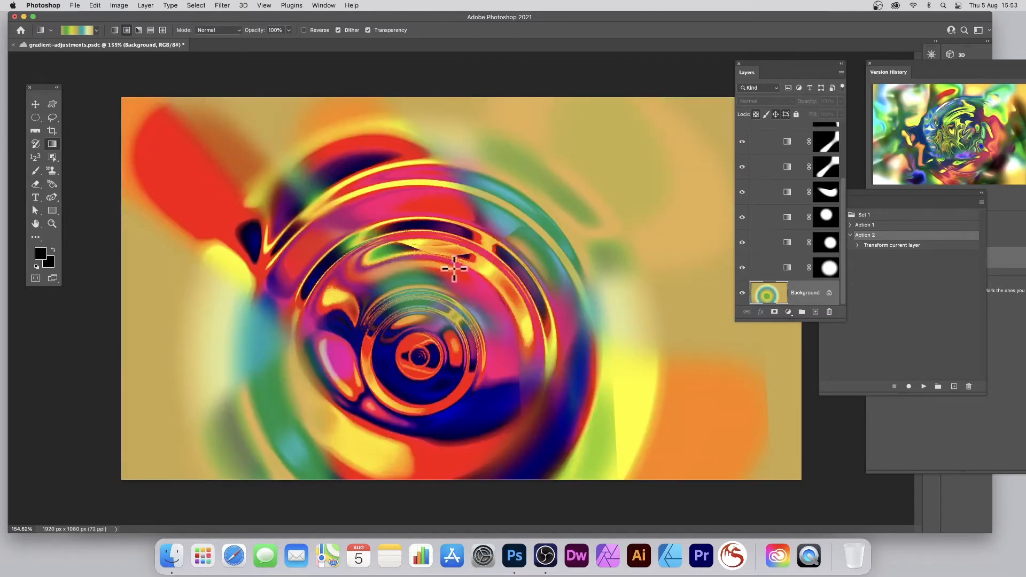
pyautogui.moveTo(435, 323); pyautogui.dragTo(545, 78)
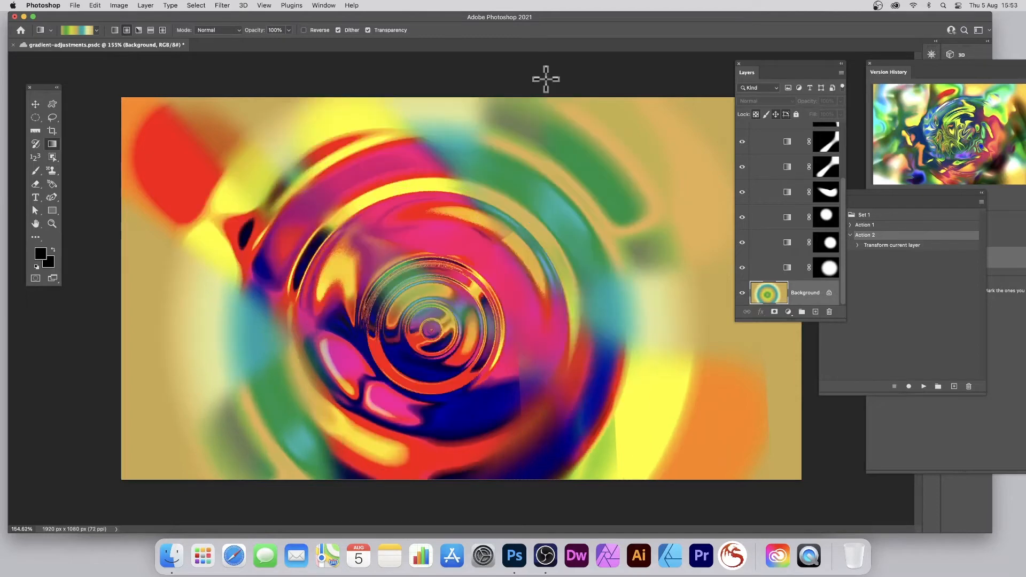
pyautogui.moveTo(433, 318); pyautogui.dragTo(513, 132)
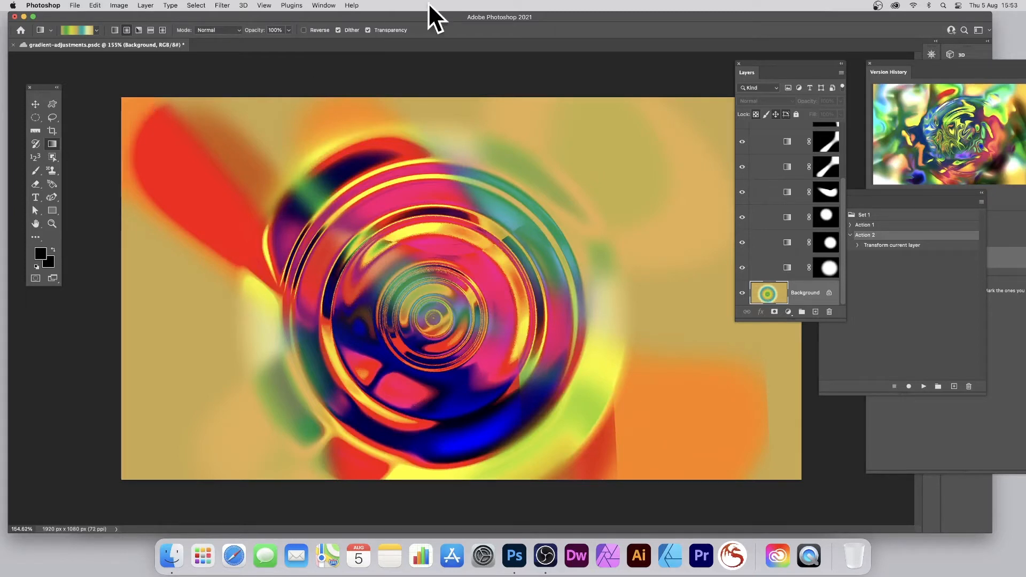
# Step: Give the Gradient Map 1 copy 2 layer a Bevel & Emboss style with 553% depth, trying a Drop Shadow and leaving it off
pyautogui.click(797, 213)
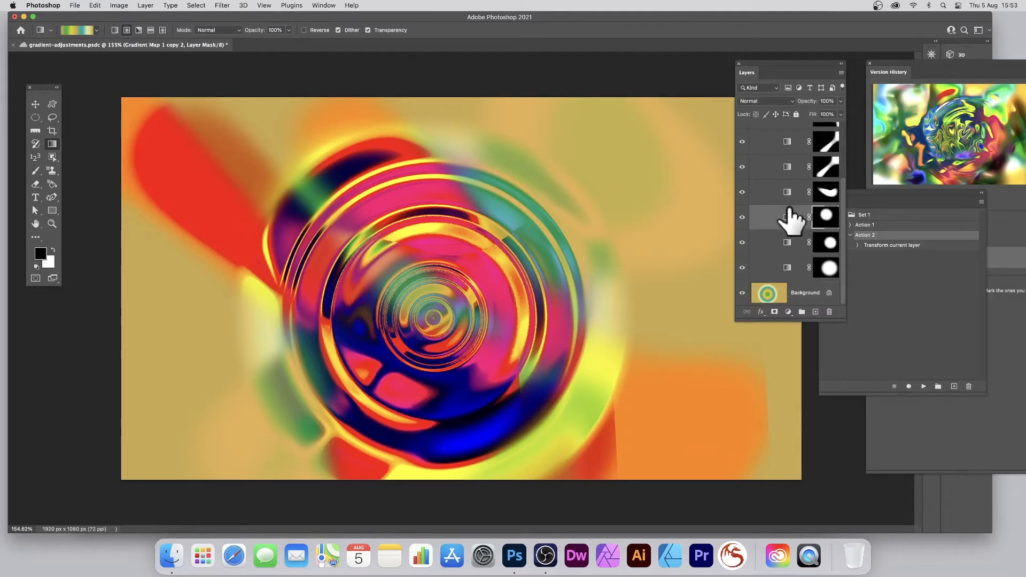
pyautogui.click(143, 5)
pyautogui.moveTo(169, 97)
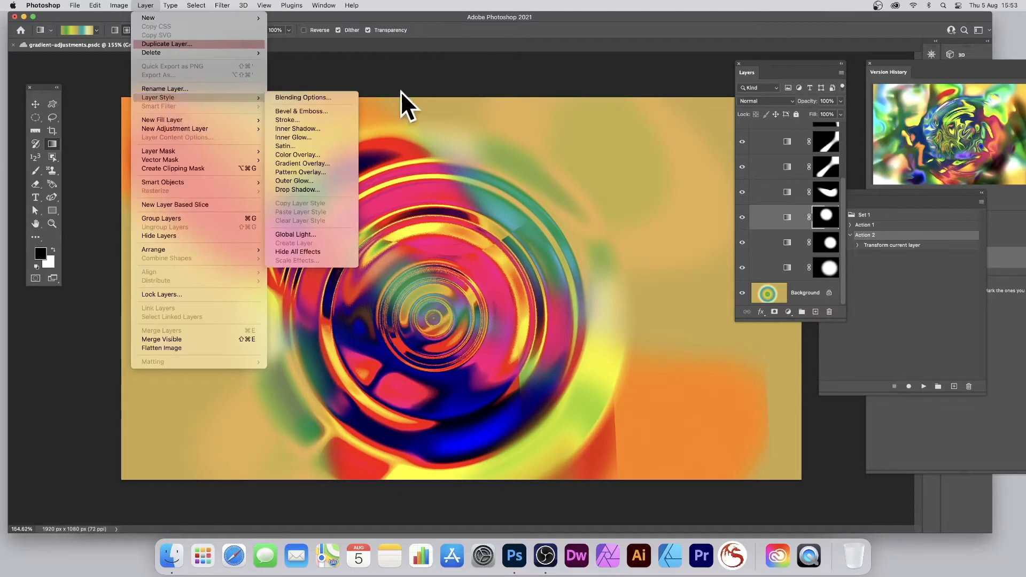
pyautogui.click(309, 110)
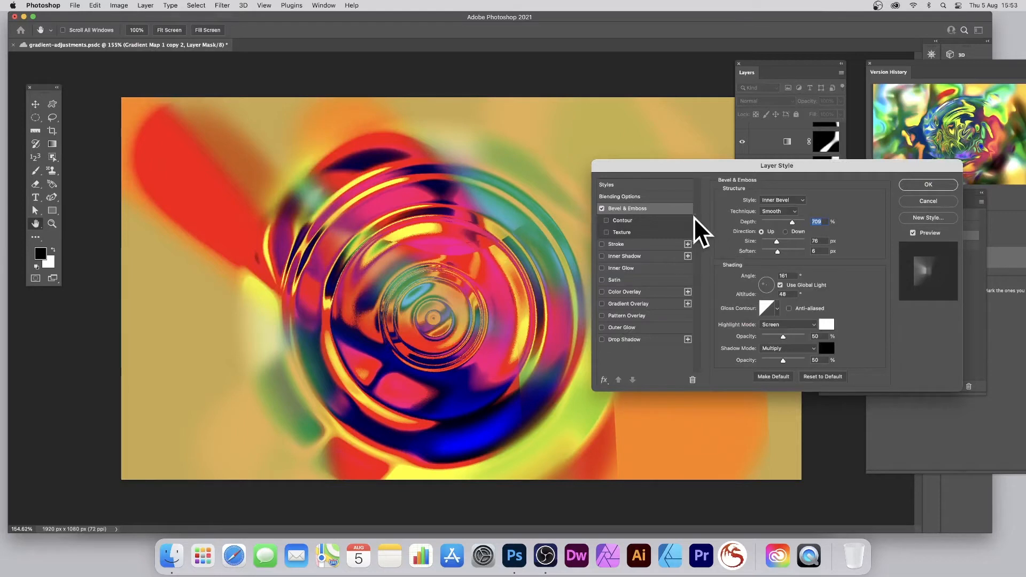
pyautogui.moveTo(790, 220); pyautogui.dragTo(784, 222)
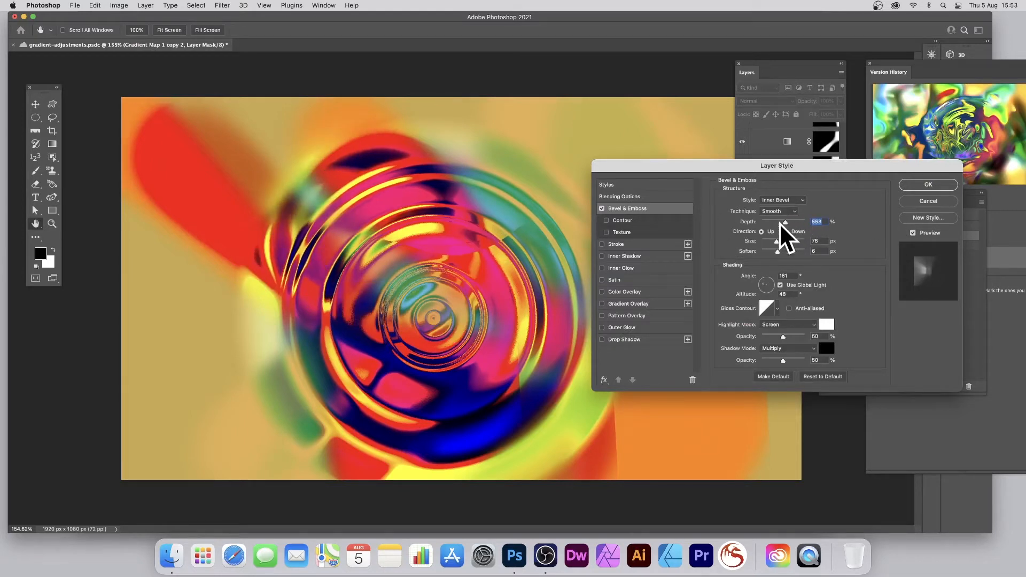
pyautogui.click(602, 339)
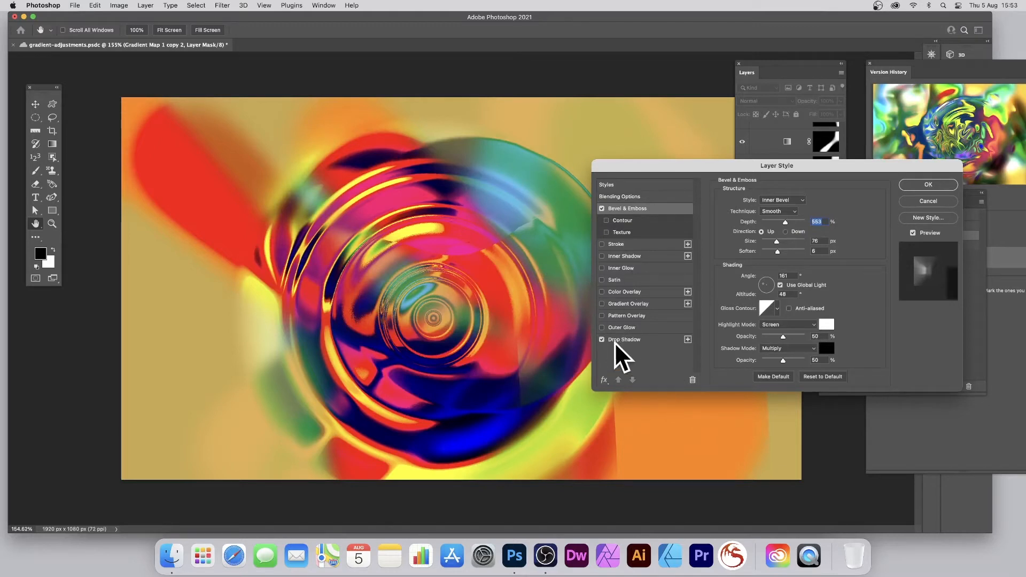
pyautogui.click(602, 340)
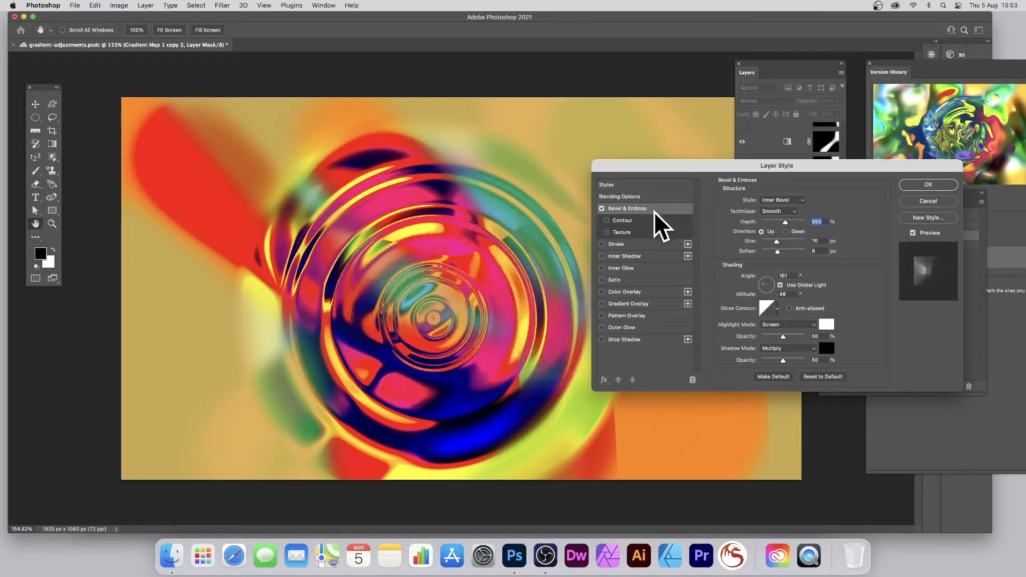
# Step: Enable the bevel's Contour, set its shading to a 103° angle and 53° altitude, and apply a single-peak gloss contour
pyautogui.click(625, 220)
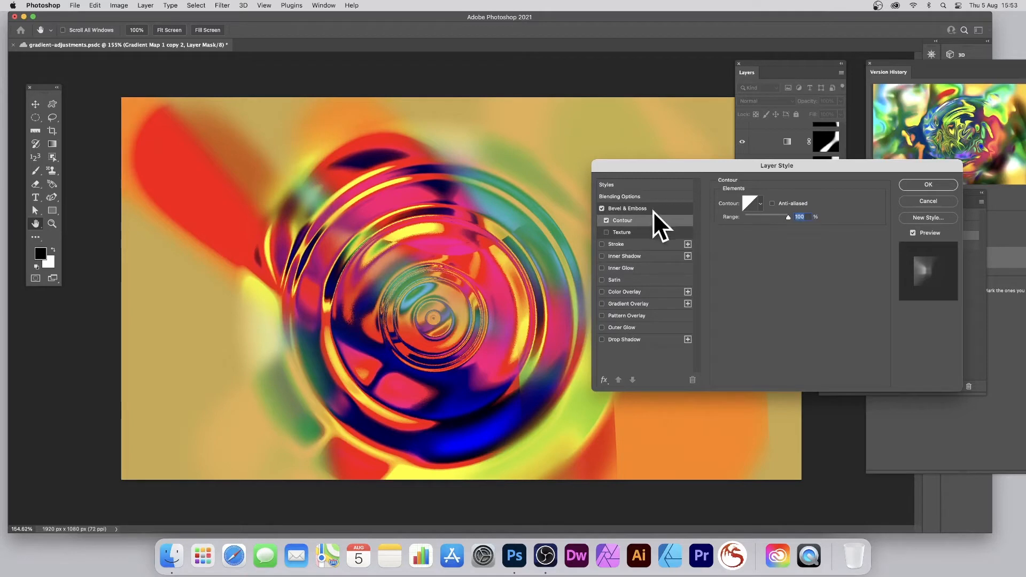
pyautogui.click(631, 209)
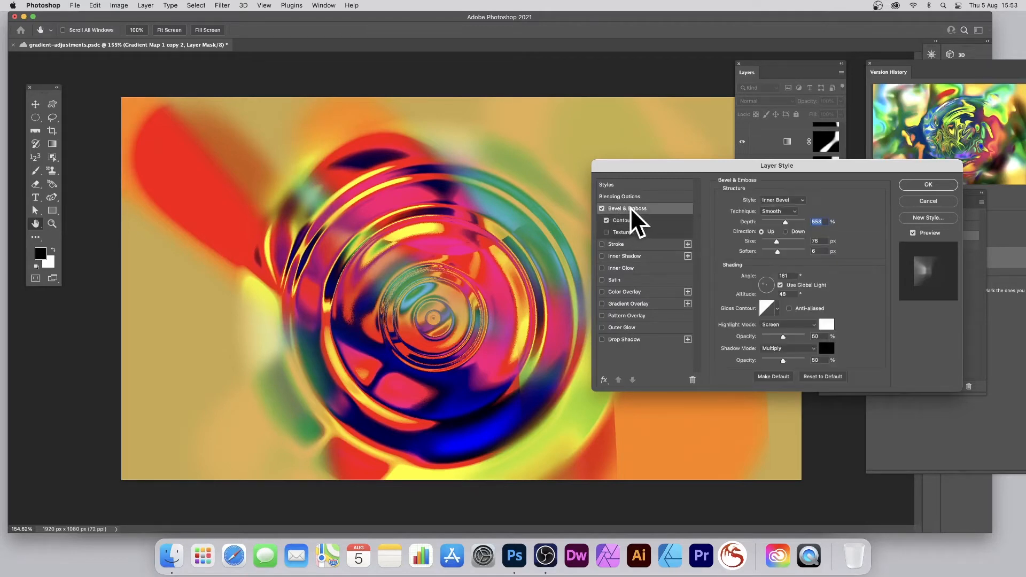
pyautogui.moveTo(764, 281); pyautogui.dragTo(766, 282)
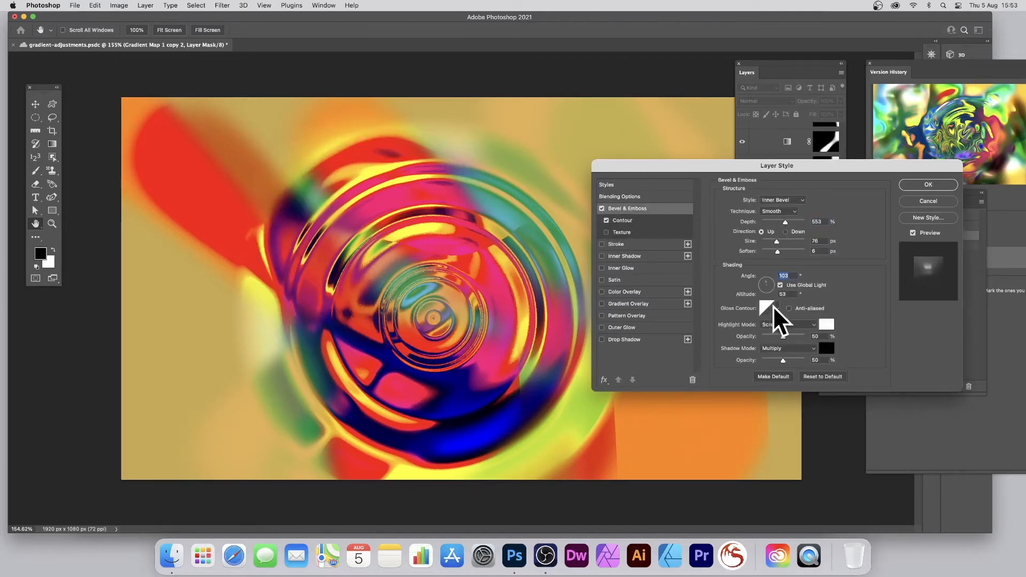
pyautogui.click(778, 309)
pyautogui.click(742, 346)
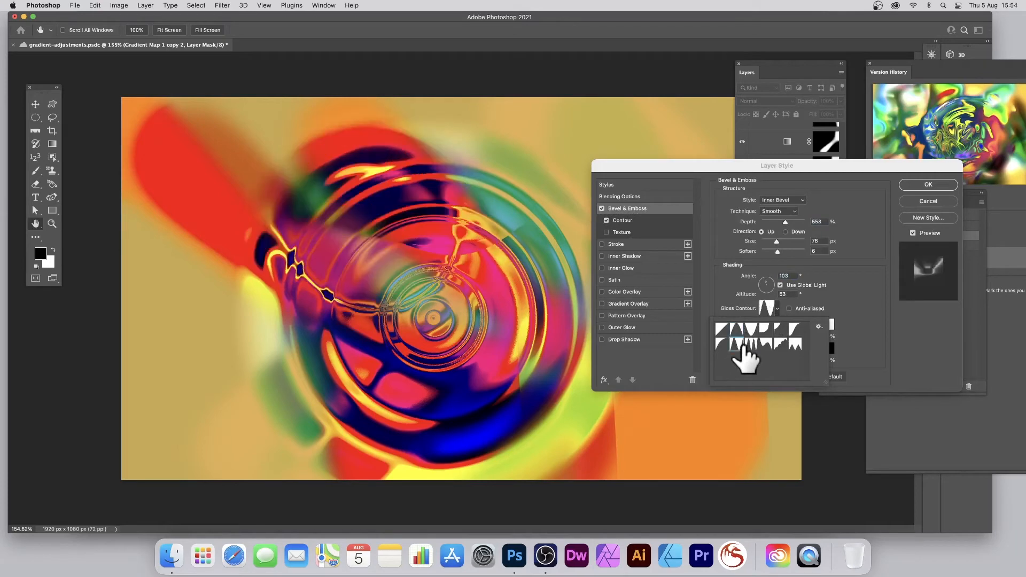
pyautogui.click(733, 331)
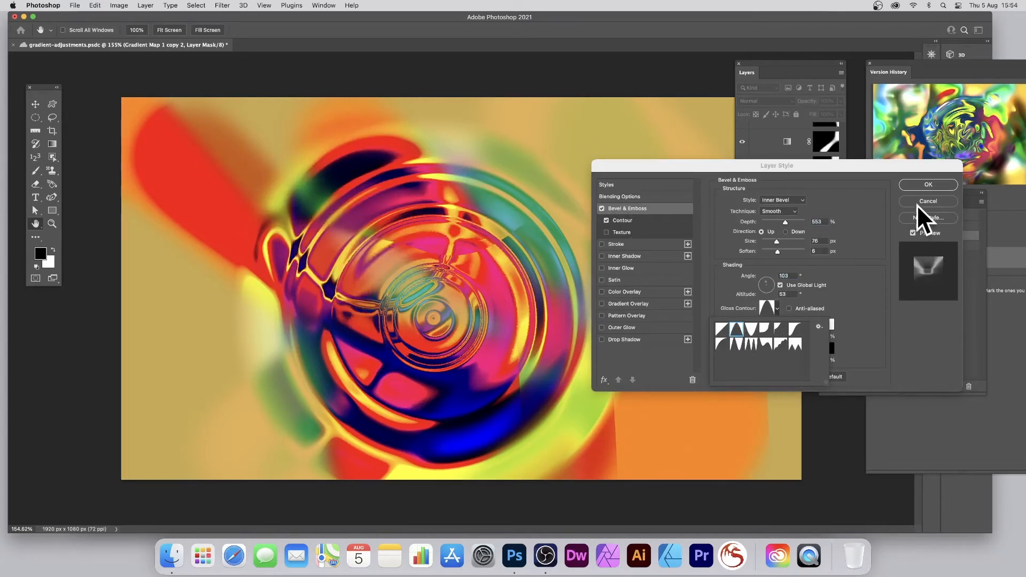
pyautogui.click(921, 185)
pyautogui.click(921, 185)
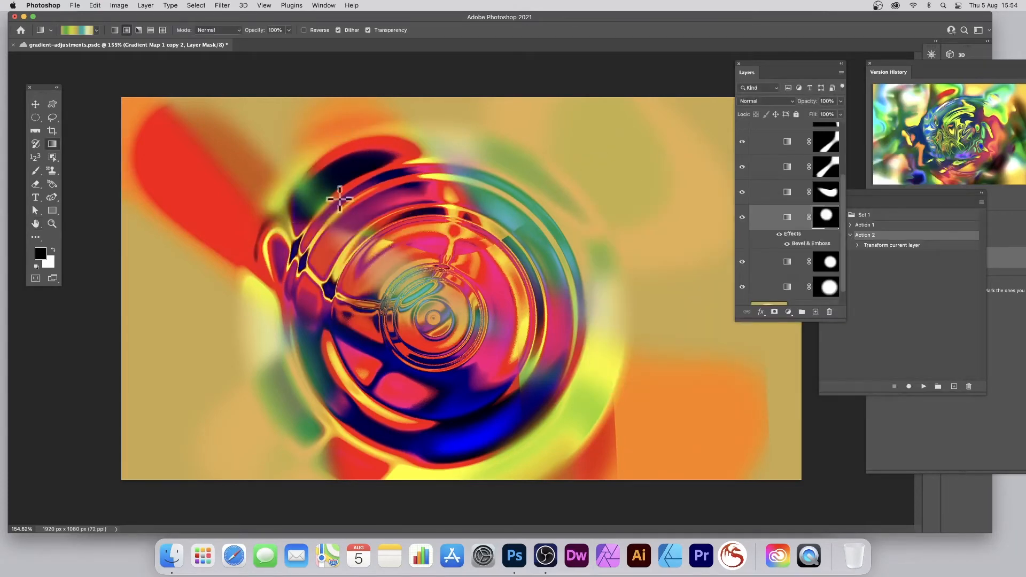
# Step: Duplicate a Vivid Light gradient map layer and place the copy toward the right side of the canvas
pyautogui.click(35, 105)
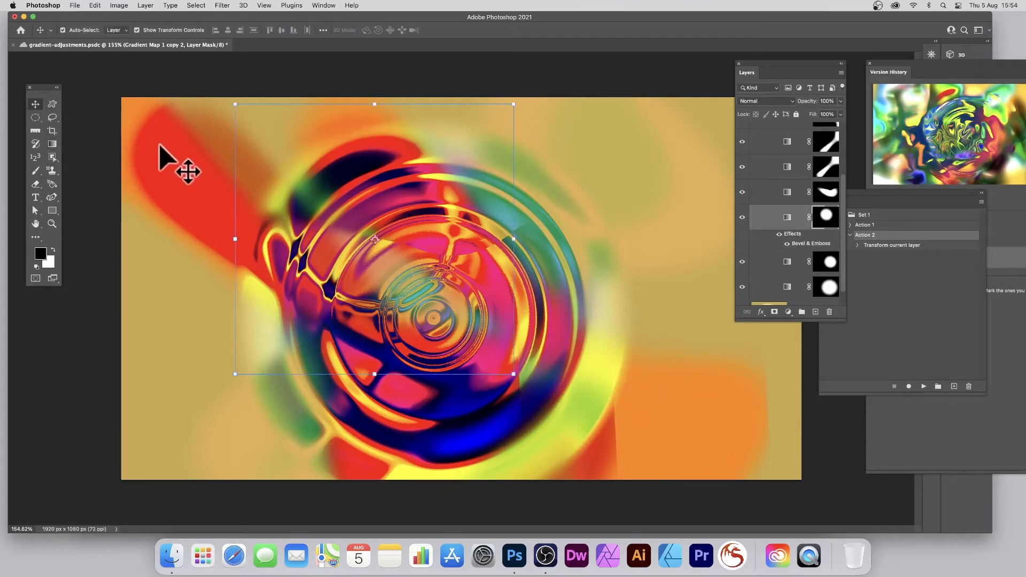
pyautogui.moveTo(392, 195); pyautogui.dragTo(631, 208)
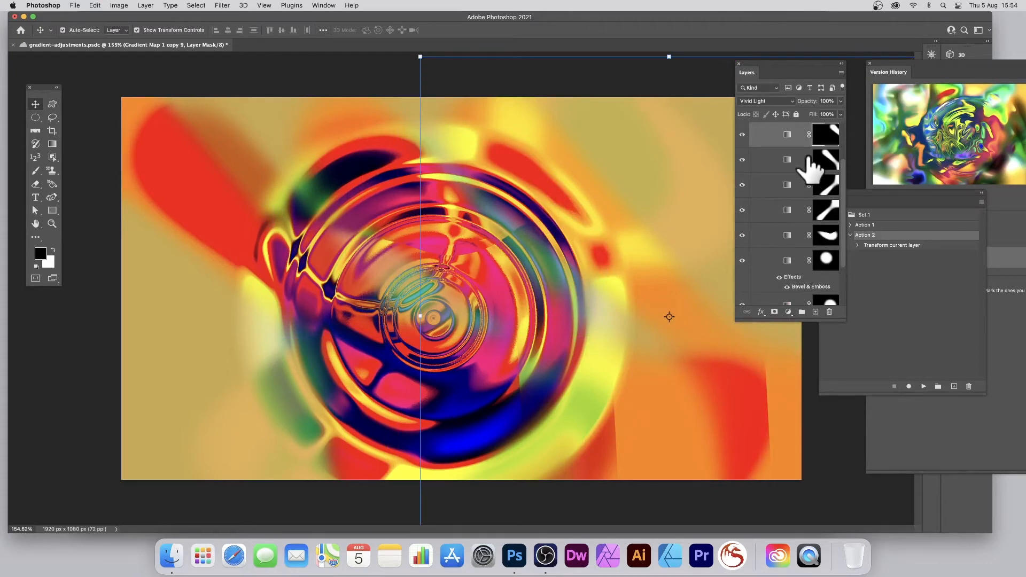
# Step: Hide the selected Gradient Map 1 copy 9 layer and the three gradient map layers directly below it
pyautogui.scroll(3, 805, 150)
pyautogui.scroll(-3, 830, 281)
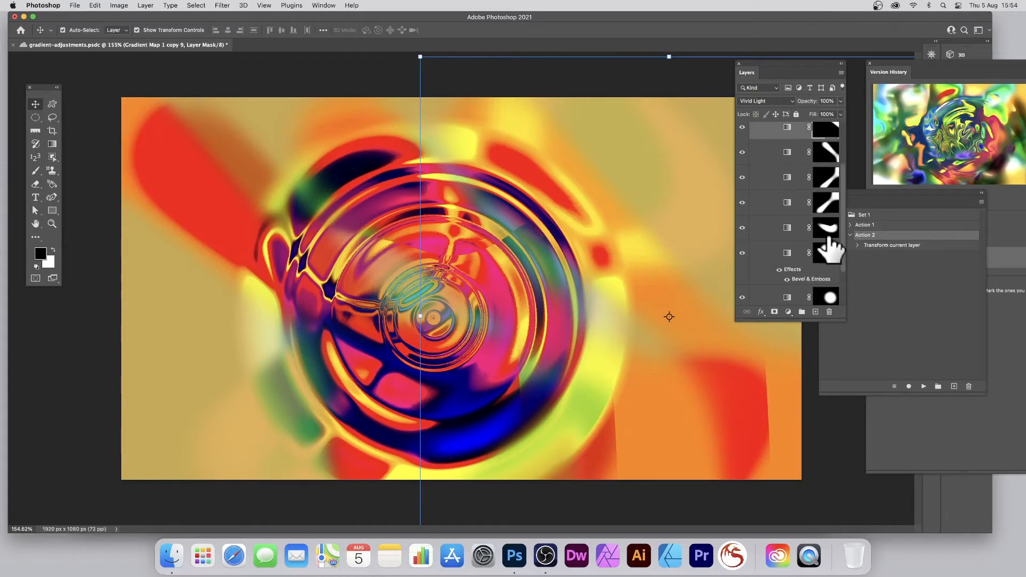
pyautogui.click(743, 128)
pyautogui.click(743, 152)
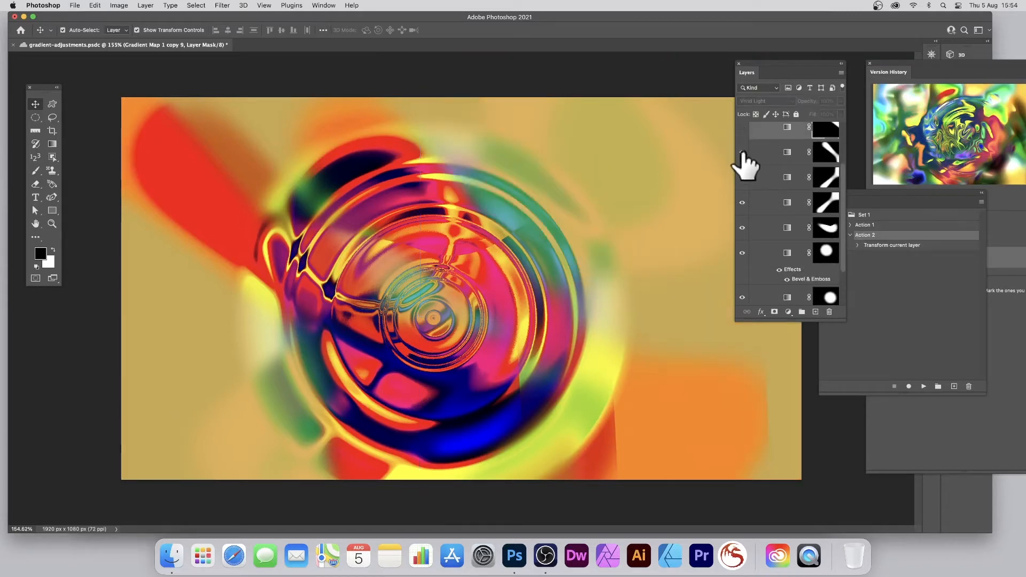
pyautogui.click(742, 174)
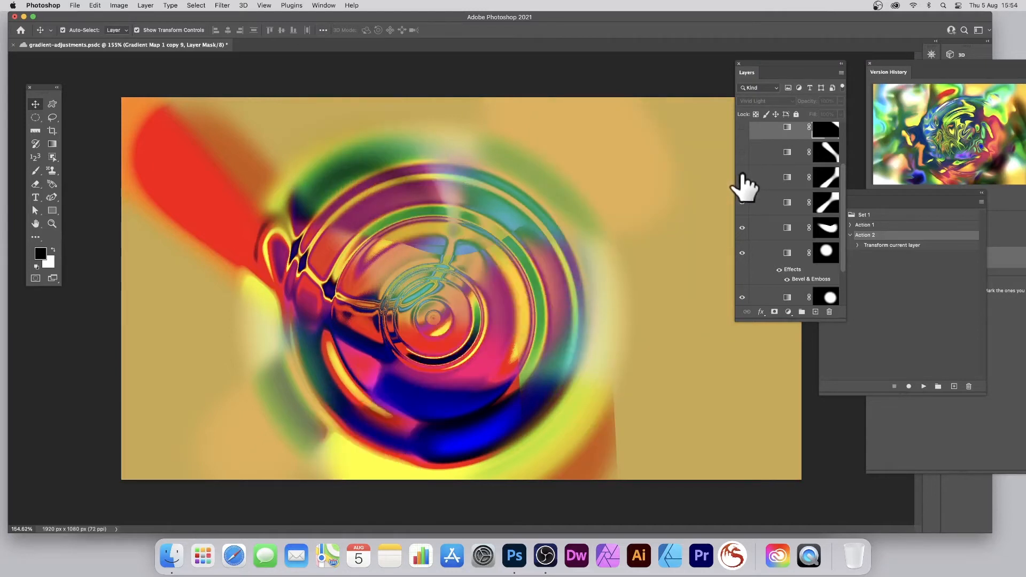
# Step: Hide the next two gradient map layers and place a duplicate of the Gradient Map 1 copy 2 layer over the swirl's right side
pyautogui.click(742, 204)
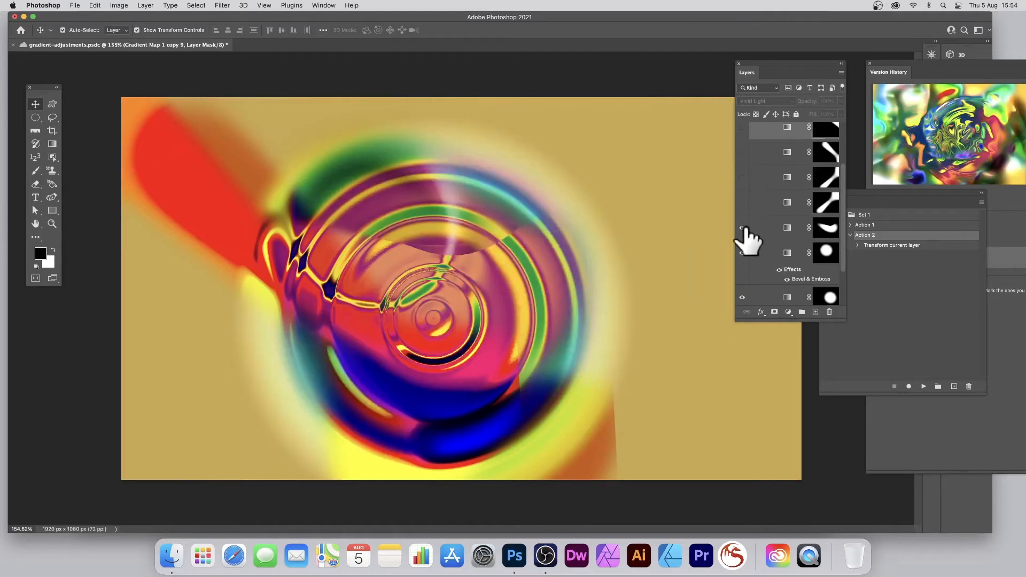
pyautogui.click(742, 228)
pyautogui.click(828, 256)
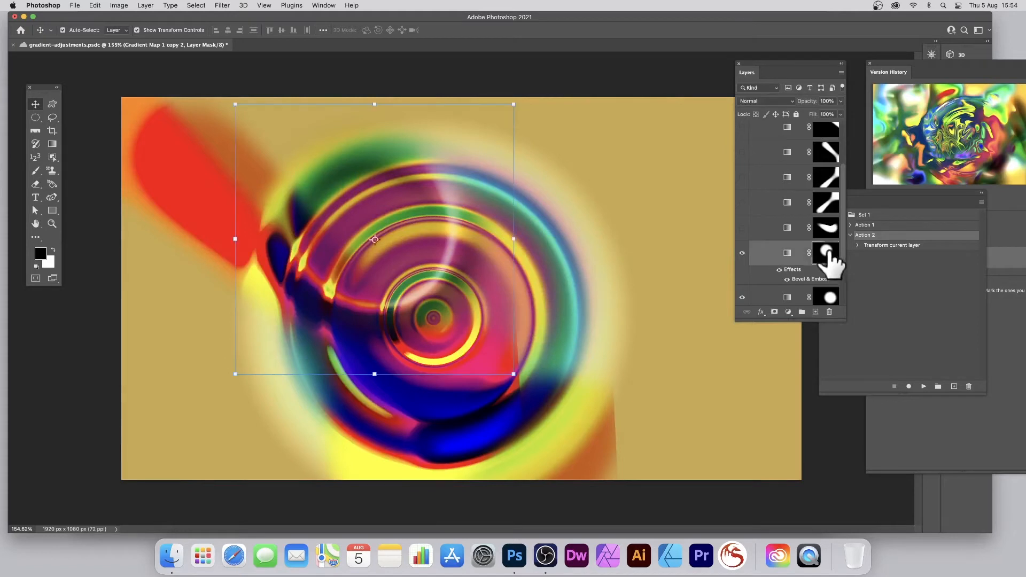
pyautogui.moveTo(455, 263); pyautogui.dragTo(614, 259)
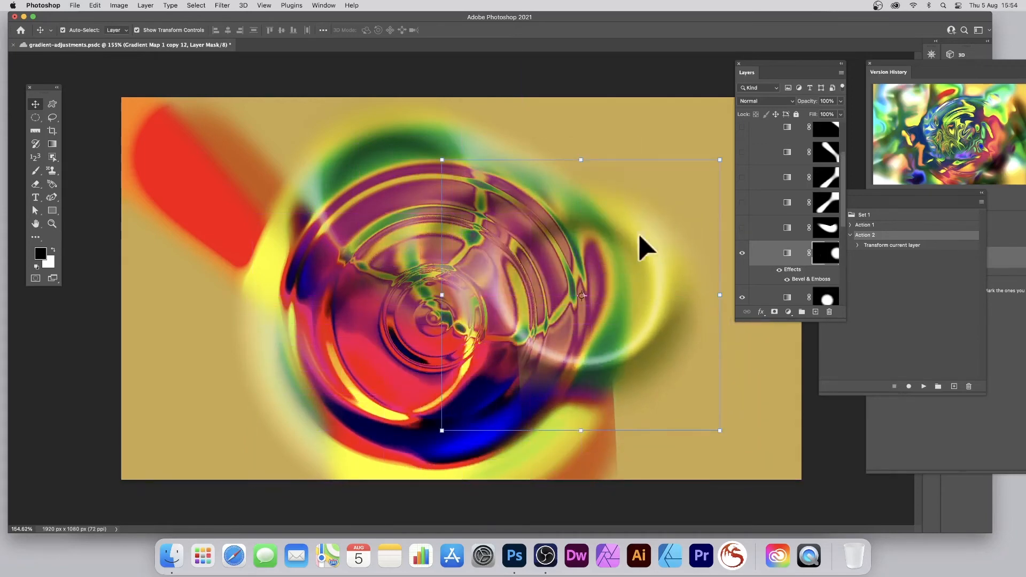
# Step: Scale the duplicated circle to about 63%, position it at the swirl's upper right, and place a copy of it slightly lower
pyautogui.moveTo(444, 162); pyautogui.dragTo(593, 235)
pyautogui.moveTo(648, 312); pyautogui.dragTo(599, 182)
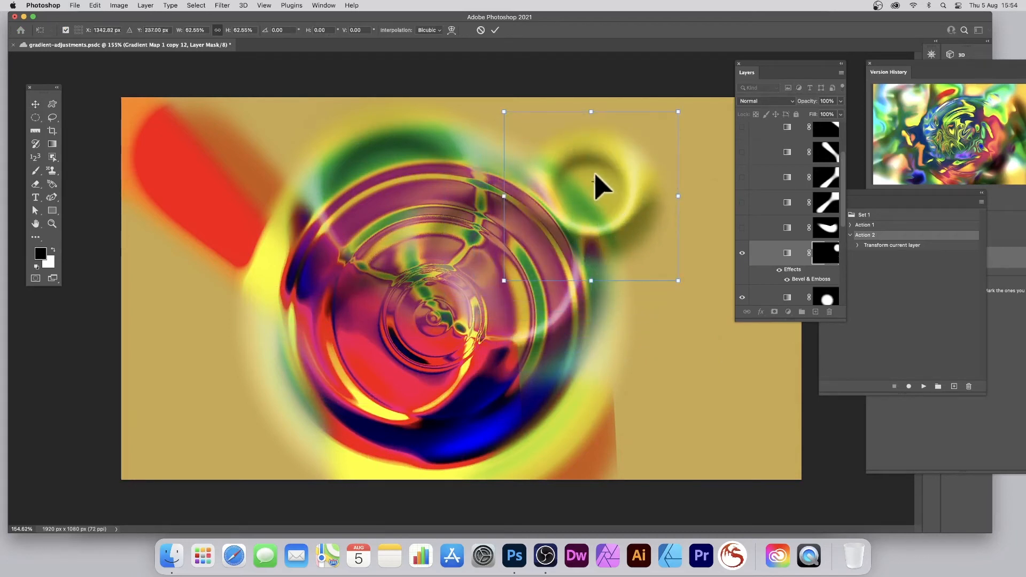
pyautogui.press('Return')
pyautogui.moveTo(646, 213)
pyautogui.mouseDown()
pyautogui.moveTo(657, 268)
pyautogui.moveTo(655, 231)
pyautogui.mouseUp()
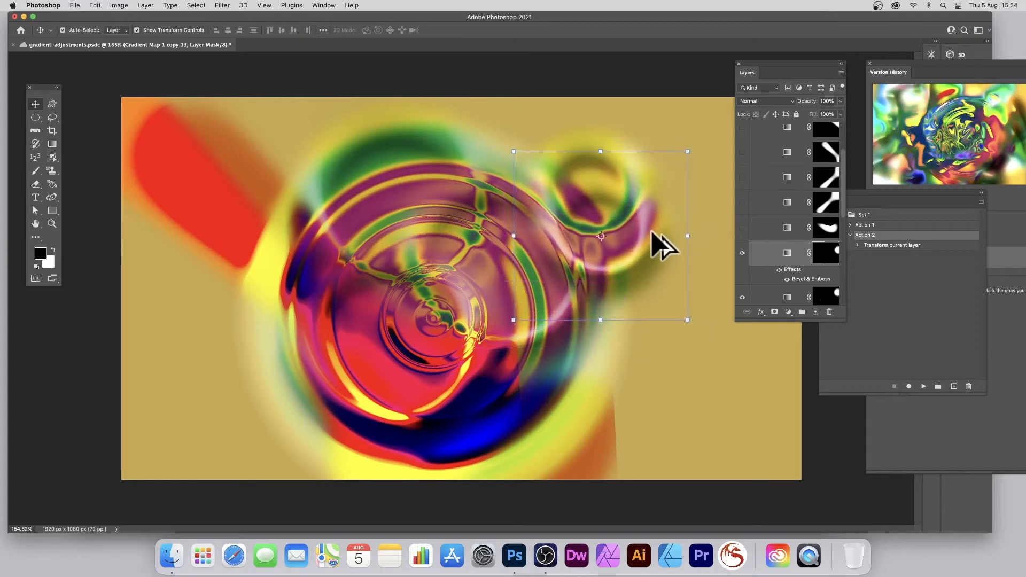
# Step: Change the Gradient Map 1 copy 13 layer to the rainbow spectrum gradient and move its circle to the middle of the swirl
pyautogui.doubleClick(787, 256)
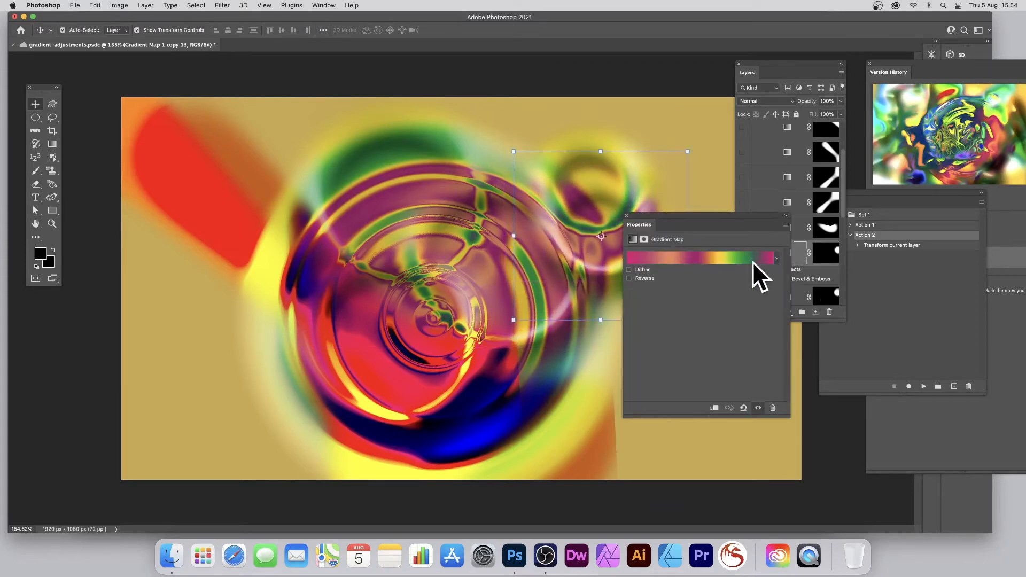
pyautogui.click(777, 254)
pyautogui.click(650, 191)
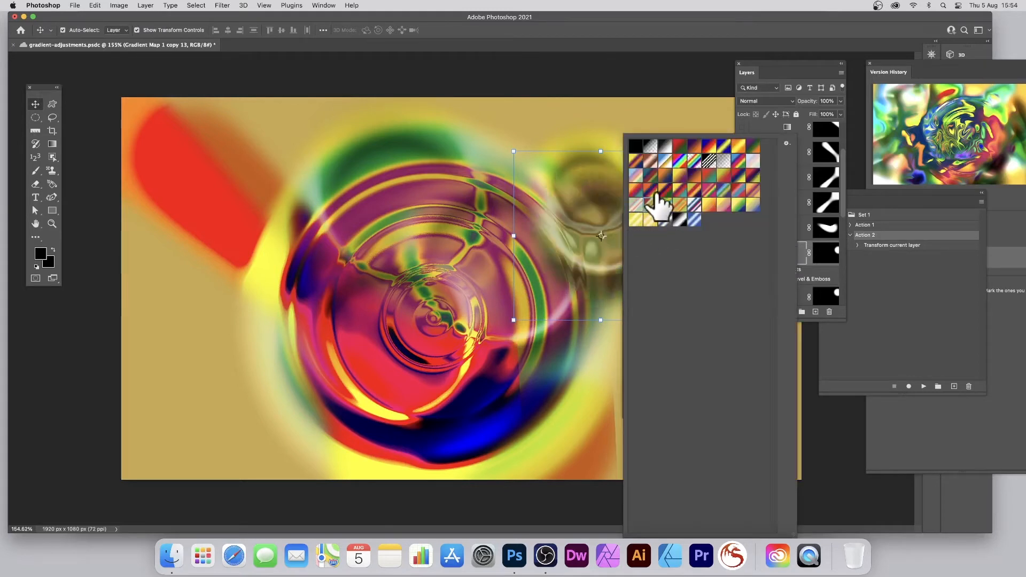
pyautogui.click(665, 176)
pyautogui.click(692, 176)
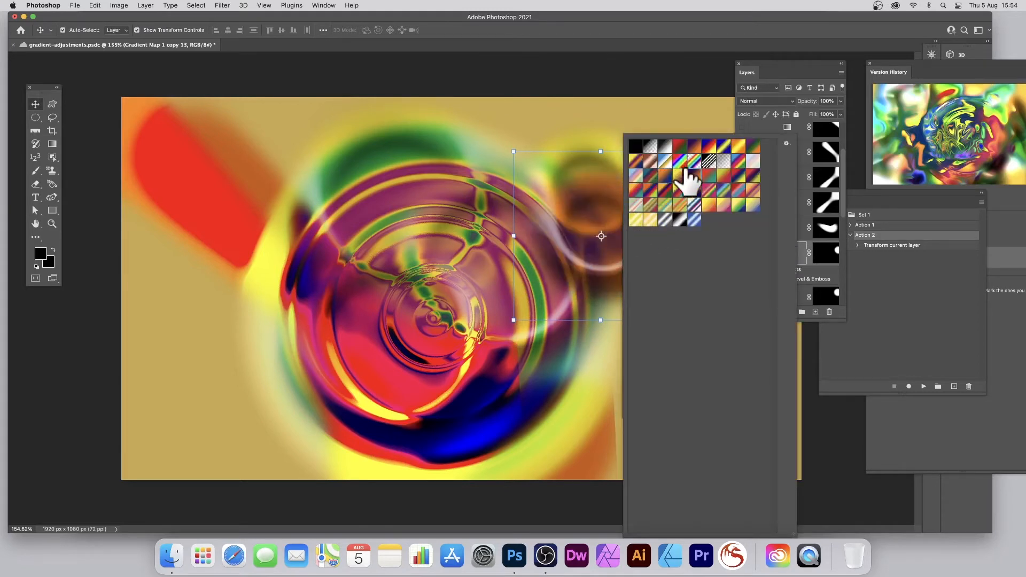
pyautogui.click(678, 161)
pyautogui.click(574, 206)
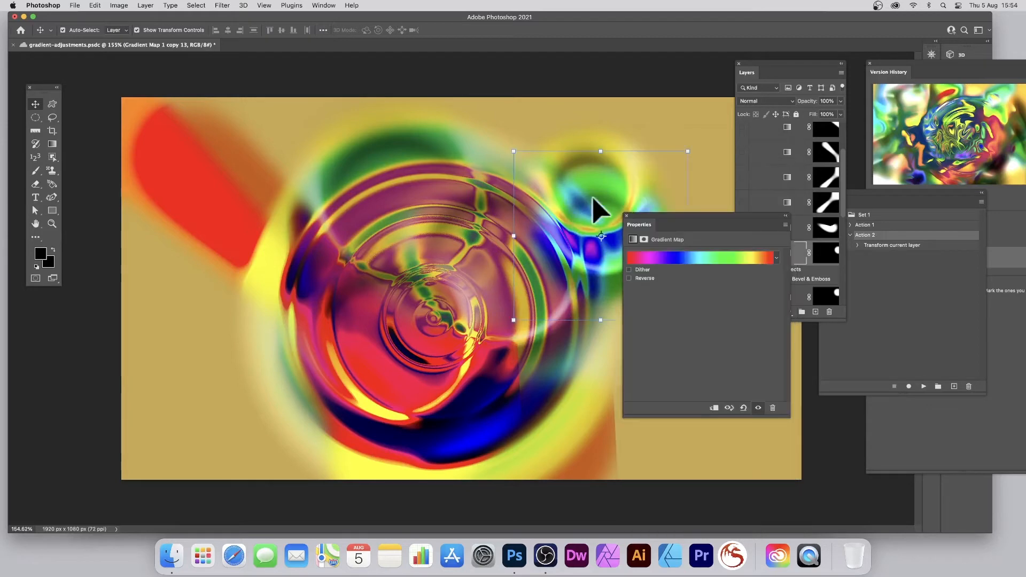
pyautogui.moveTo(593, 196); pyautogui.dragTo(422, 251)
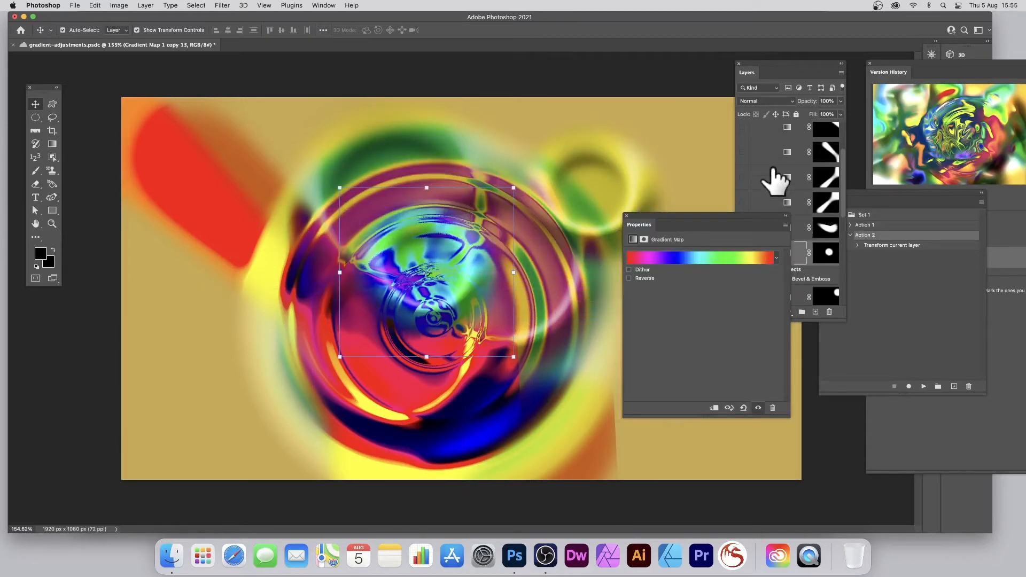
# Step: Show the five hidden gradient map layers above Gradient Map 1 copy 13 again
pyautogui.click(743, 181)
pyautogui.click(743, 203)
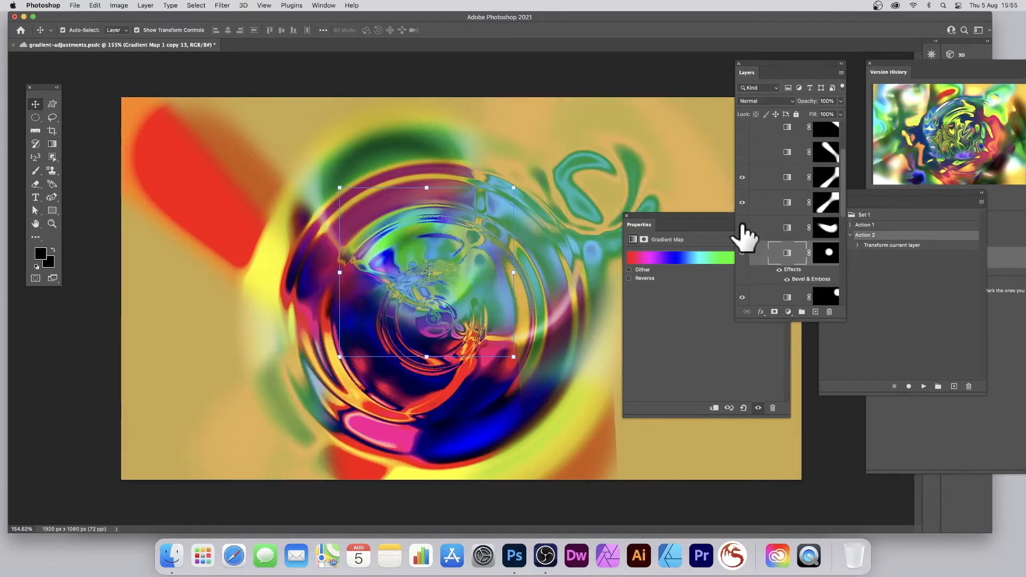
pyautogui.click(743, 227)
pyautogui.click(742, 152)
pyautogui.click(742, 127)
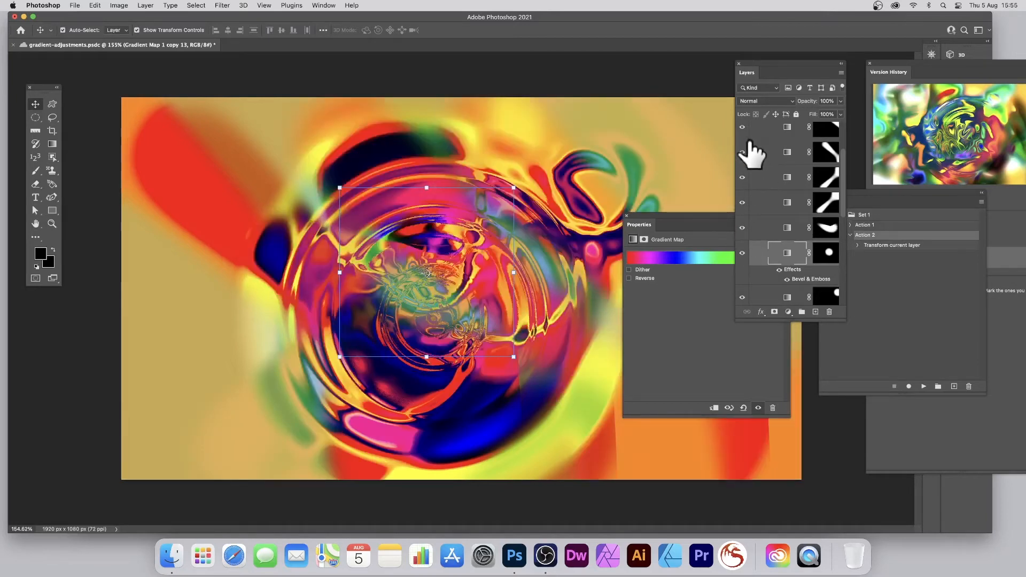
# Step: Move the gradient map properties out of the artwork's way and save the document
pyautogui.scroll(3, 767, 190)
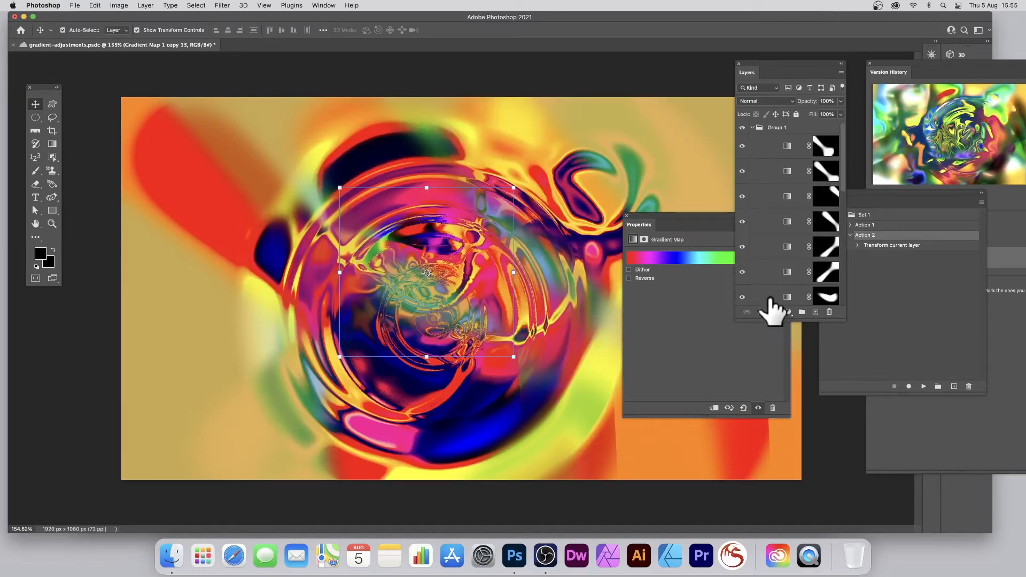
pyautogui.moveTo(662, 213); pyautogui.dragTo(792, 341)
pyautogui.scroll(-3, 802, 194)
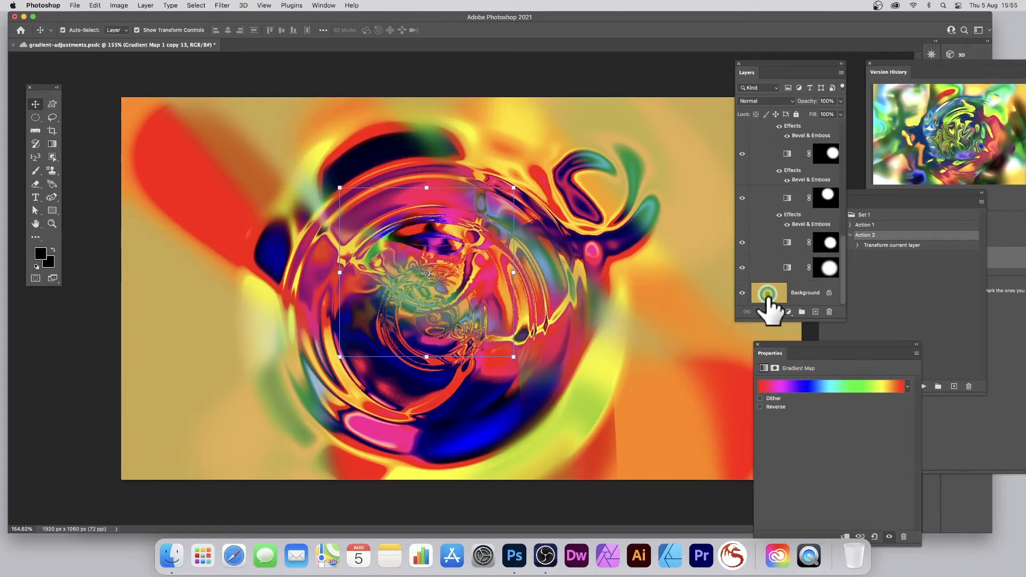
pyautogui.press('super+s')
# Step: Apply a sine Wave distortion with an increased number of generators to the Background layer
pyautogui.click(767, 293)
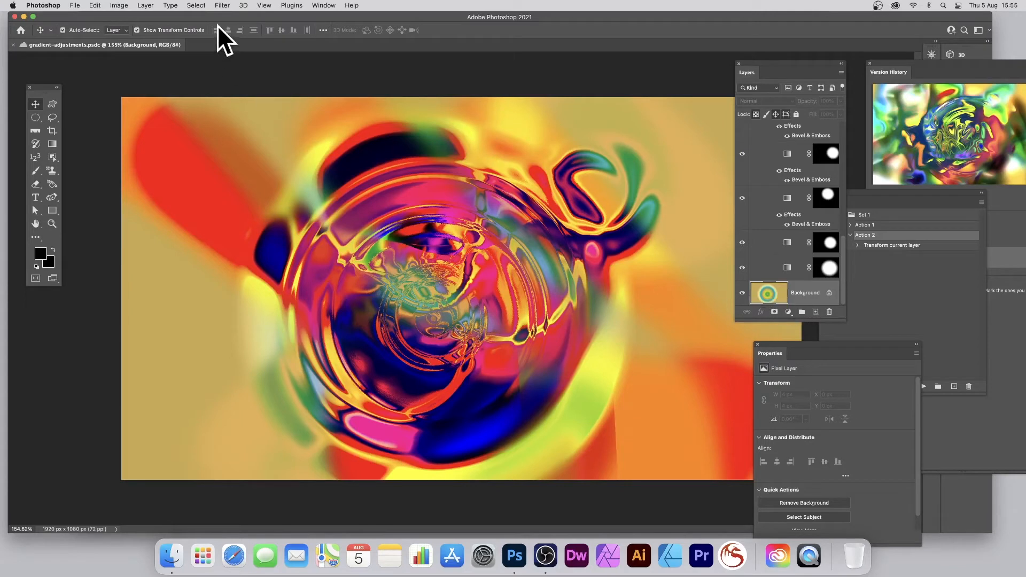
pyautogui.click(222, 6)
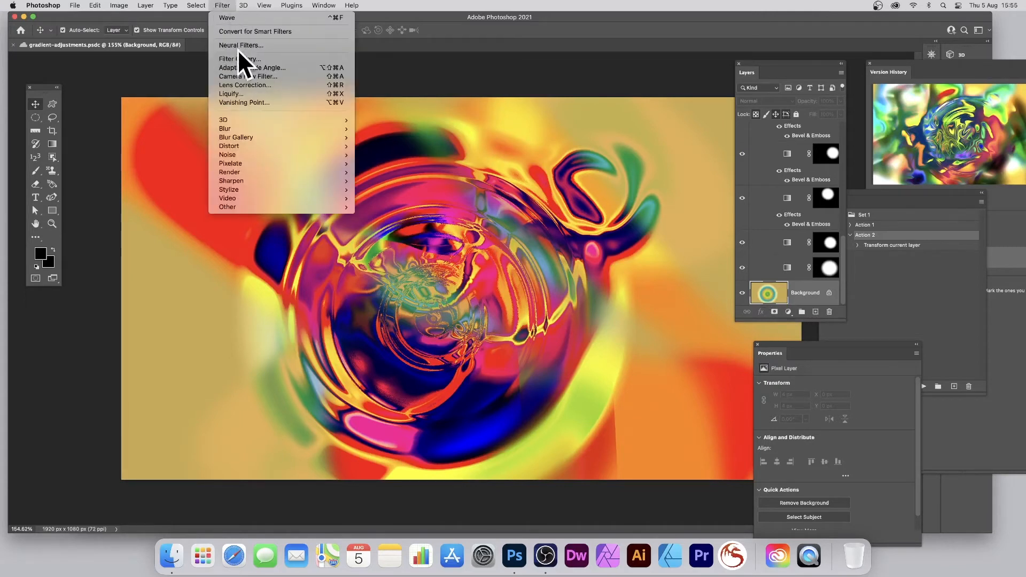
pyautogui.moveTo(248, 127)
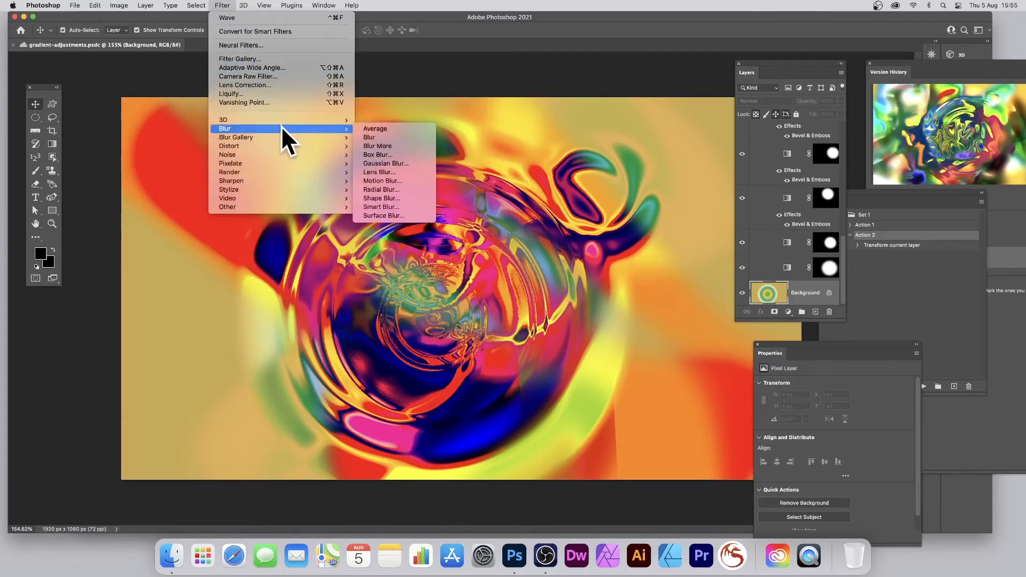
pyautogui.moveTo(273, 146)
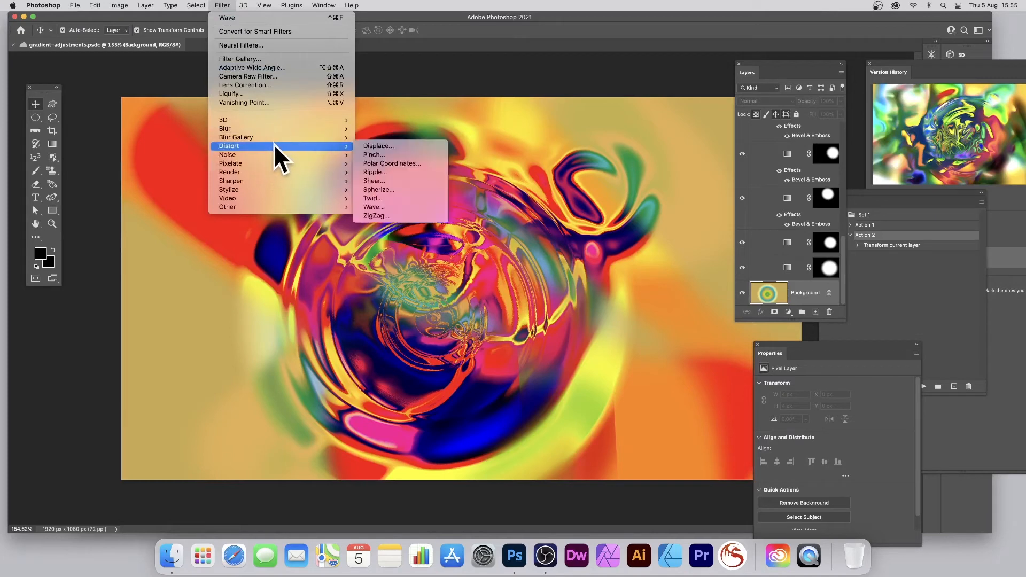
pyautogui.click(384, 206)
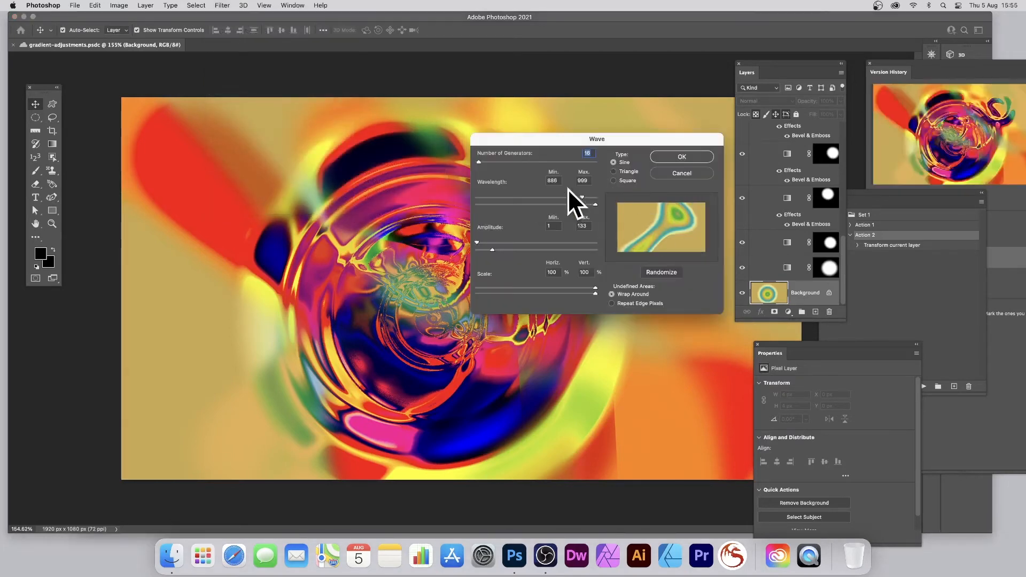
pyautogui.moveTo(479, 162); pyautogui.dragTo(485, 161)
pyautogui.click(678, 157)
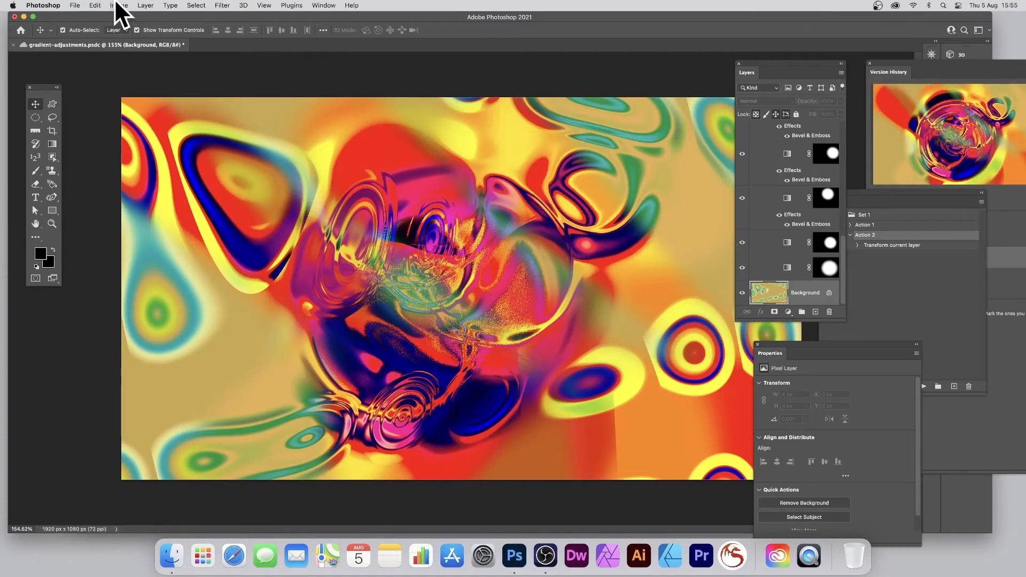
pyautogui.moveTo(843, 242); pyautogui.dragTo(832, 107)
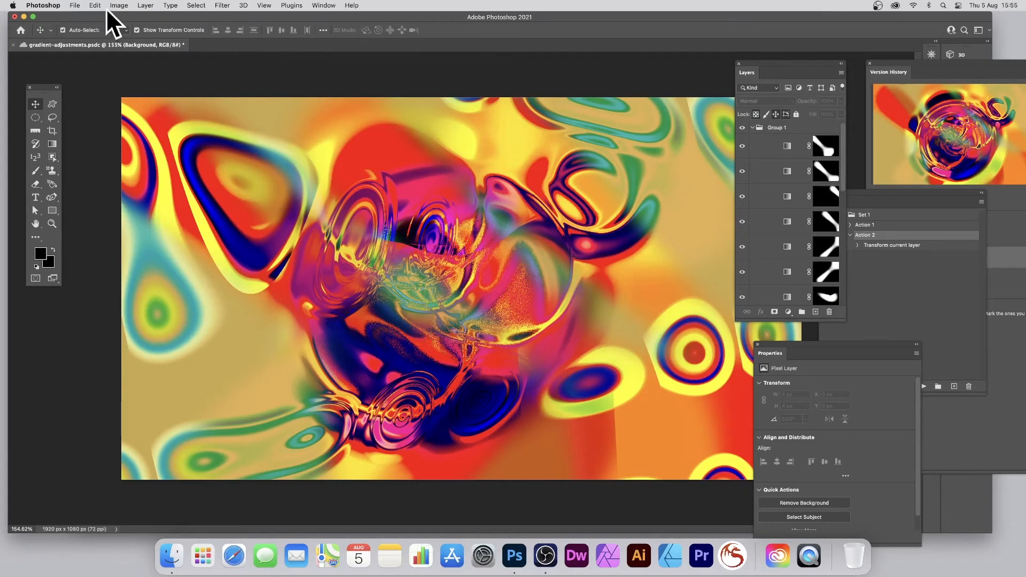
pyautogui.click(141, 5)
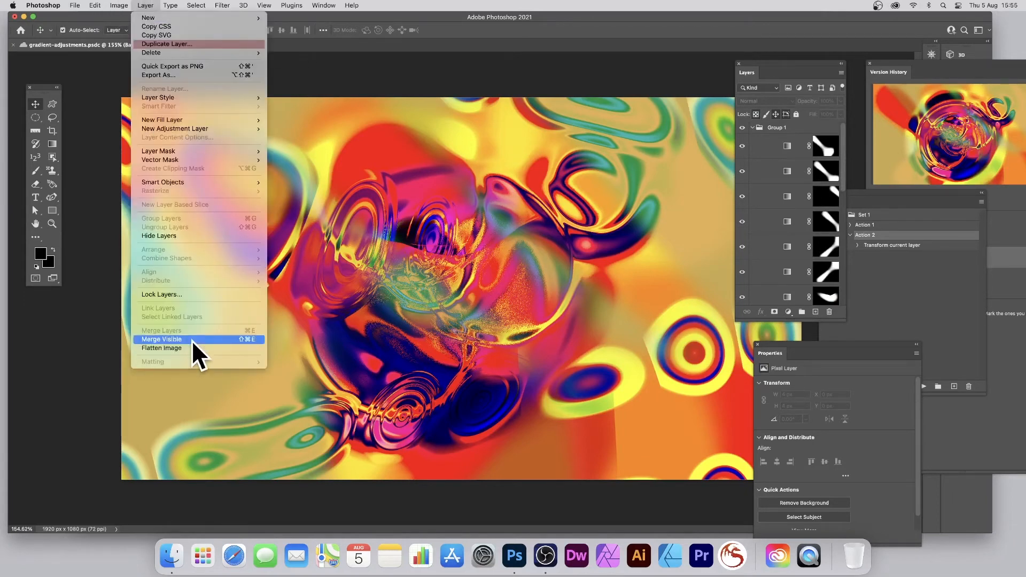
pyautogui.click(668, 221)
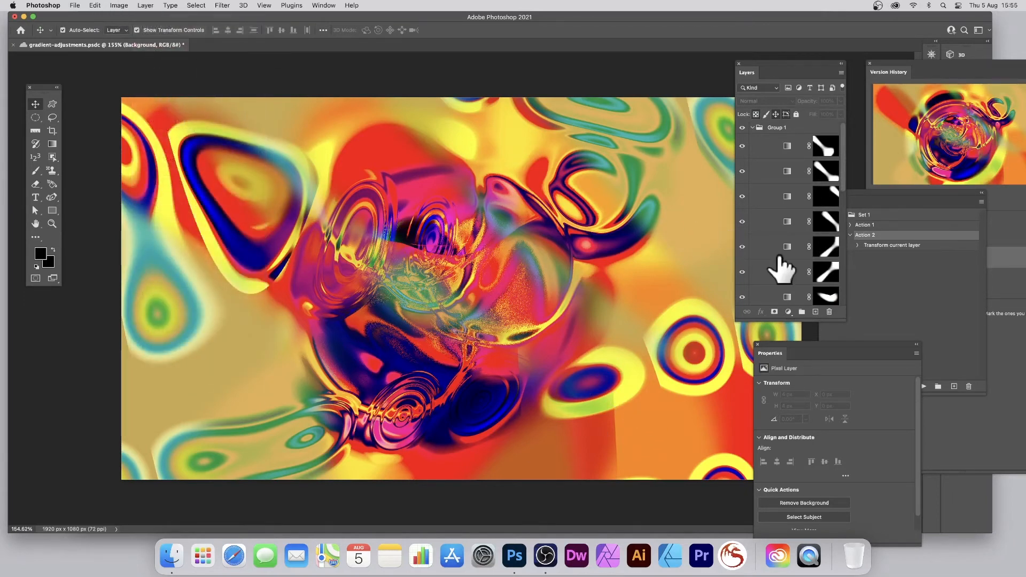
# Step: Bring the version history fully into view, save the document, and select the 15:56 version for preview
pyautogui.moveTo(889, 63); pyautogui.dragTo(776, 49)
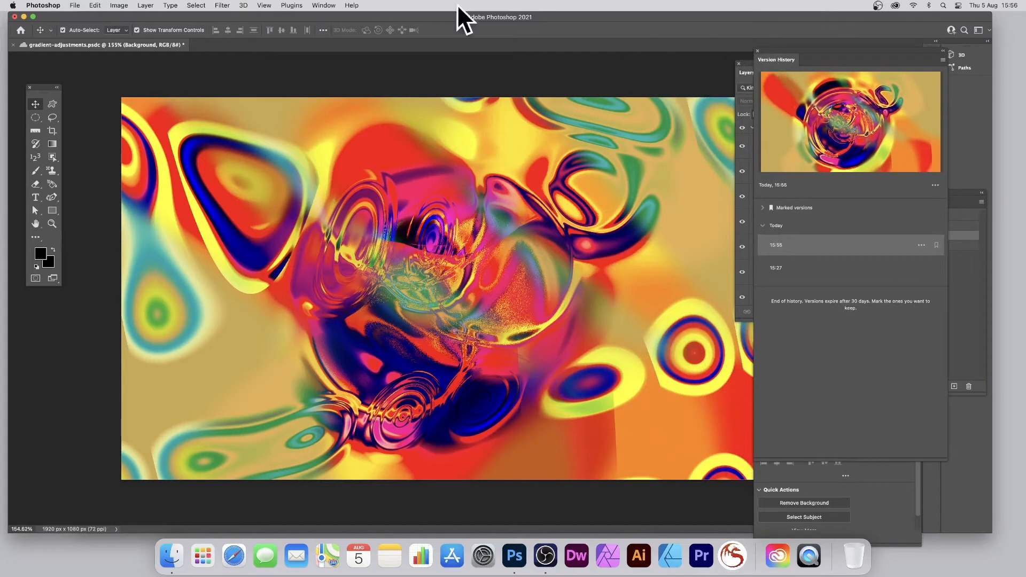
pyautogui.click(75, 6)
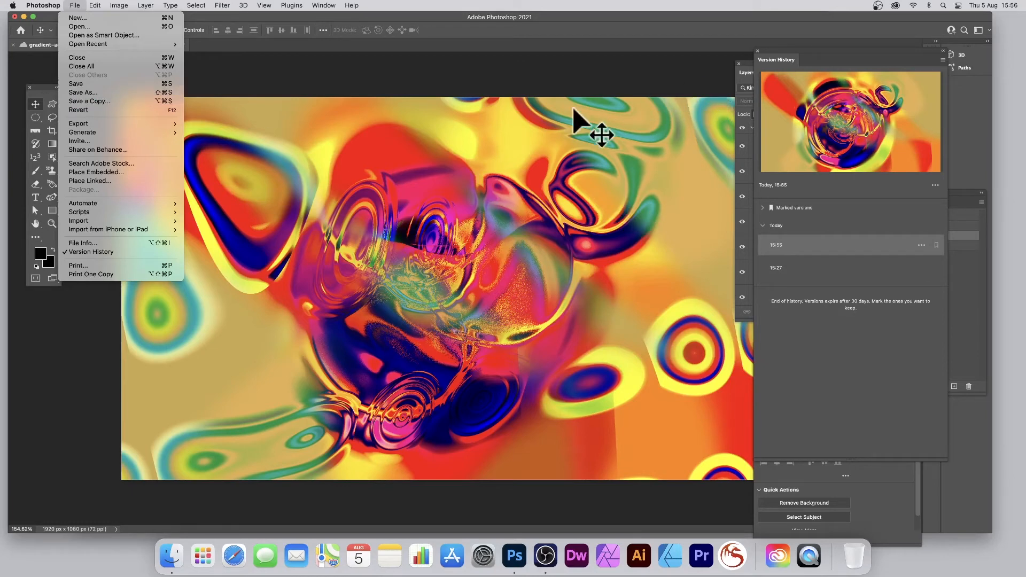
pyautogui.click(83, 86)
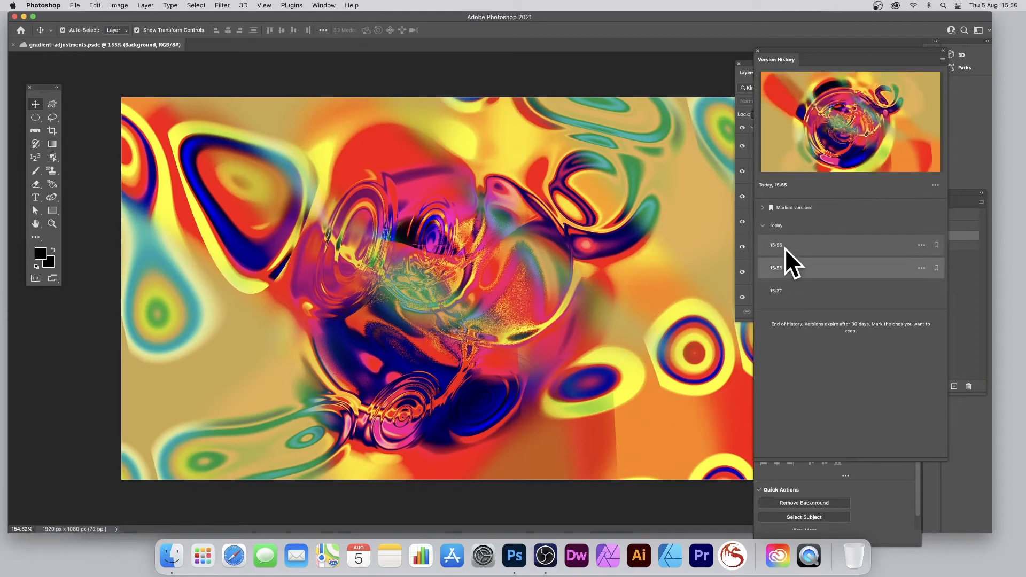
pyautogui.click(785, 244)
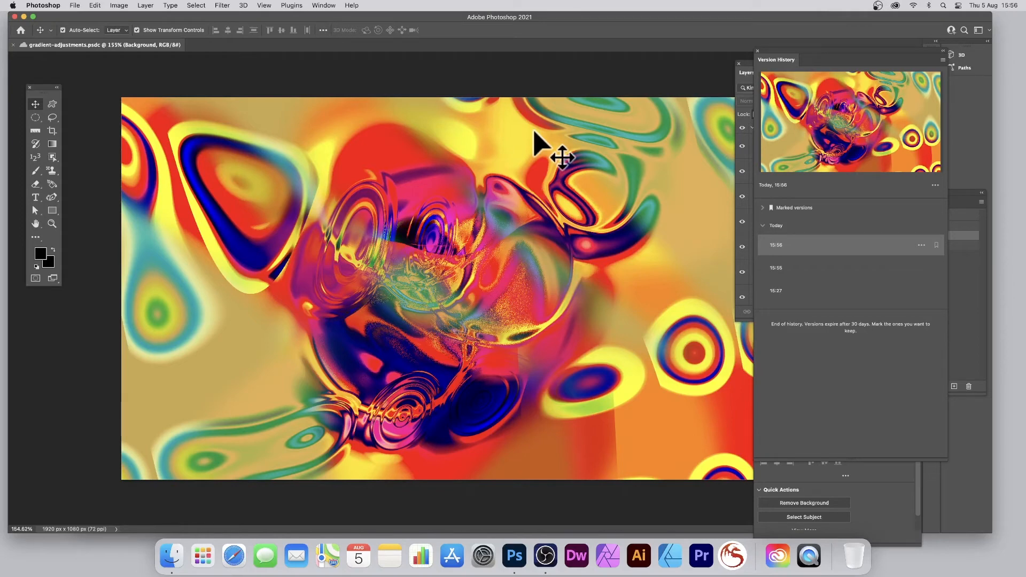
# Step: Flatten the image into a single background layer
pyautogui.click(145, 5)
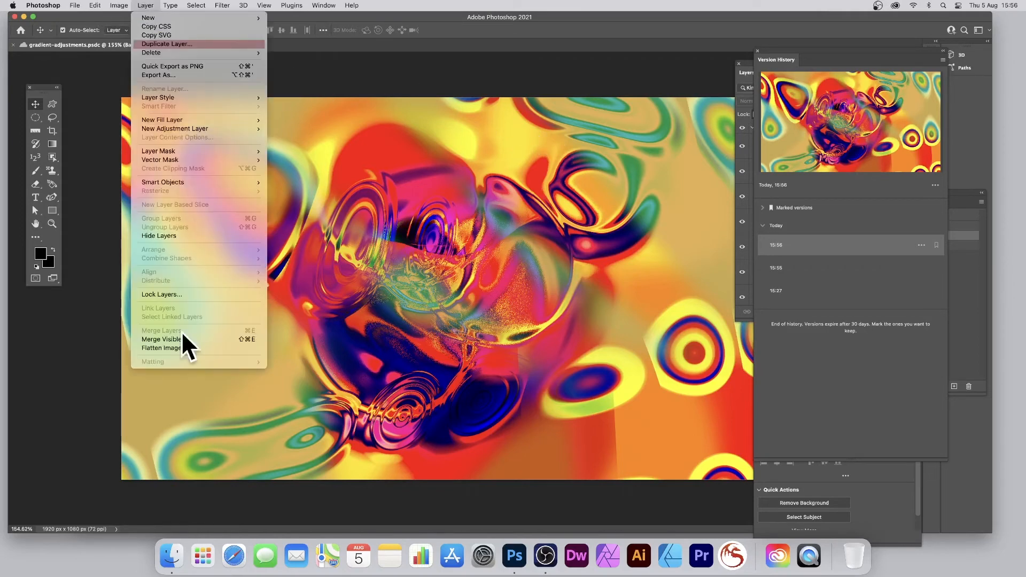
pyautogui.click(178, 348)
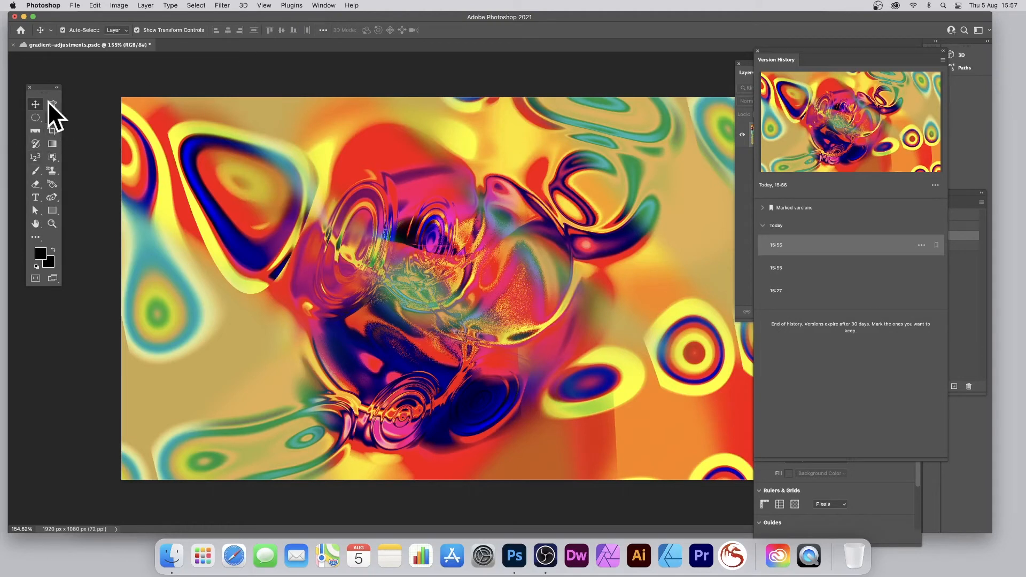
# Step: Select a large circle around the swirl's middle with the Elliptical Marquee tool and add five smaller overlapping circles around its edge
pyautogui.click(34, 115)
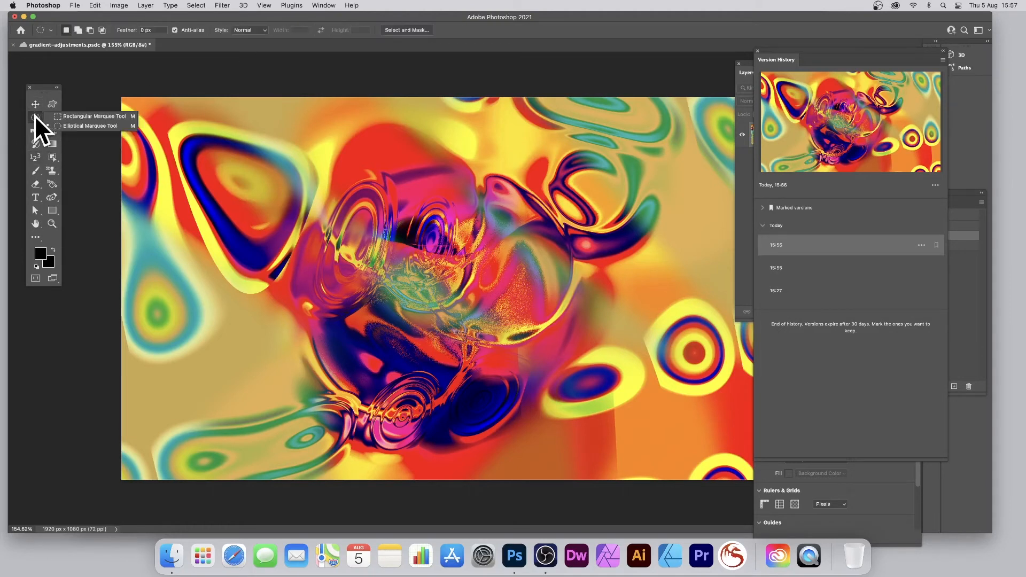
pyautogui.click(74, 127)
pyautogui.moveTo(337, 160); pyautogui.dragTo(527, 353)
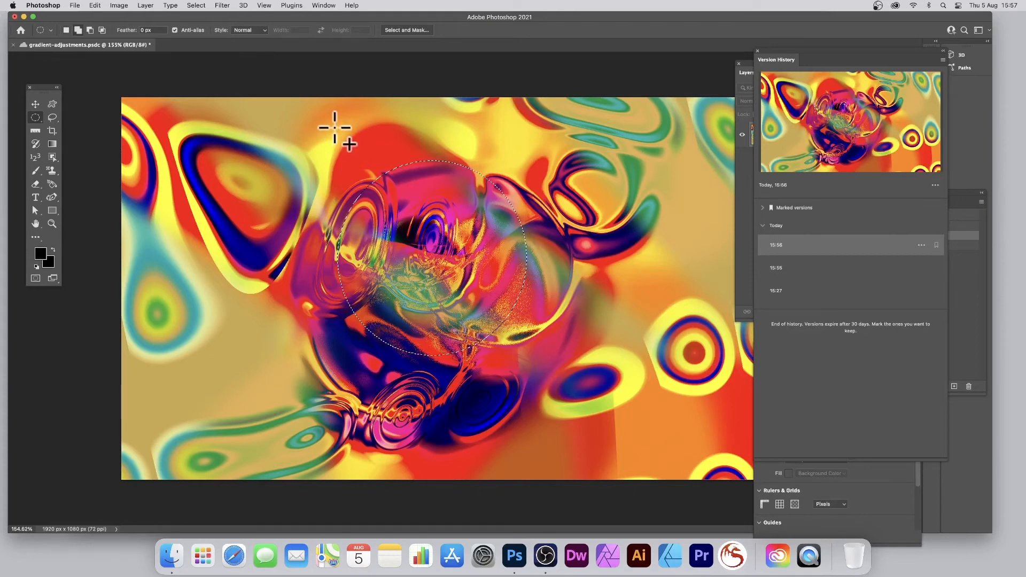
pyautogui.moveTo(334, 129); pyautogui.dragTo(427, 197)
pyautogui.moveTo(476, 129); pyautogui.dragTo(563, 235)
pyautogui.moveTo(500, 261); pyautogui.dragTo(559, 310)
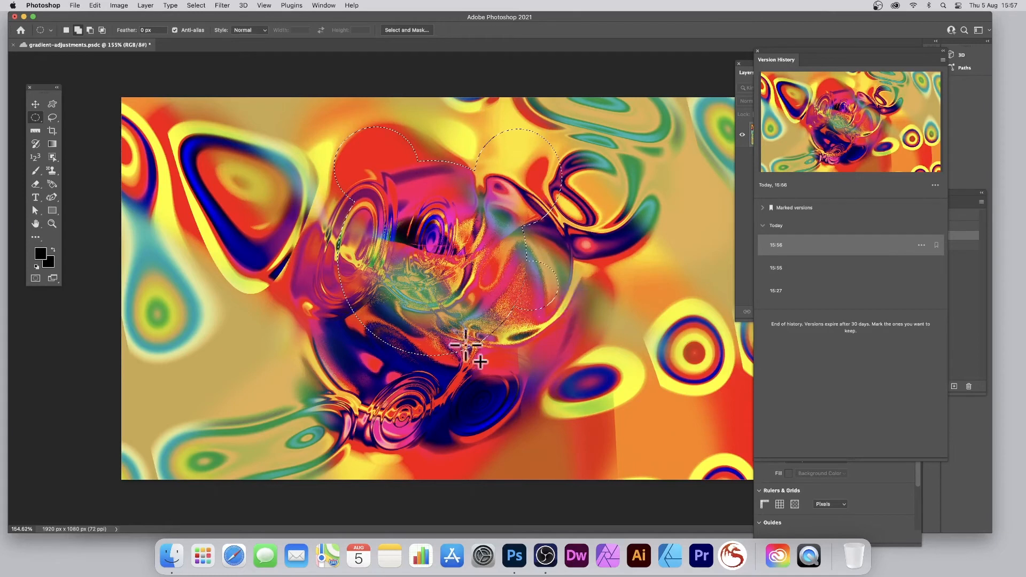
pyautogui.moveTo(413, 310); pyautogui.dragTo(488, 394)
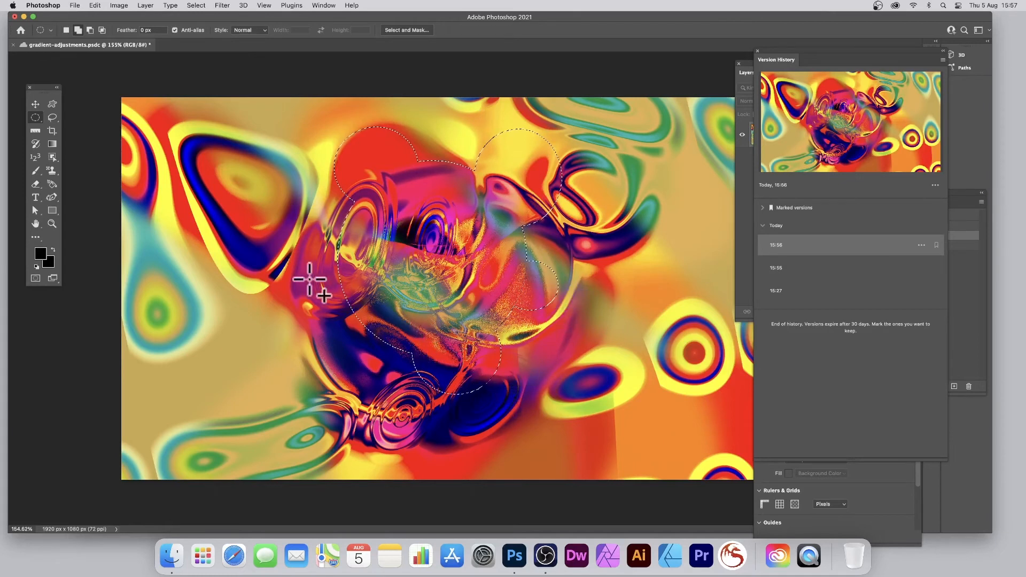
pyautogui.moveTo(314, 277); pyautogui.dragTo(389, 346)
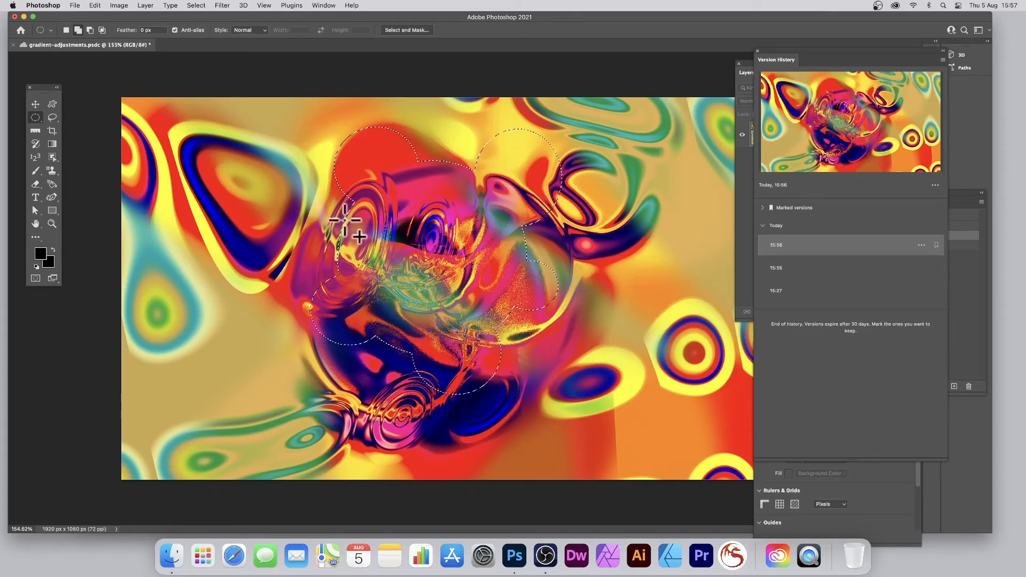
# Step: Add three small separate circles to the selection, two near the blue triangular shape and one above the swirl
pyautogui.moveTo(269, 199); pyautogui.dragTo(304, 236)
pyautogui.moveTo(274, 130); pyautogui.dragTo(304, 162)
pyautogui.moveTo(447, 117); pyautogui.dragTo(472, 140)
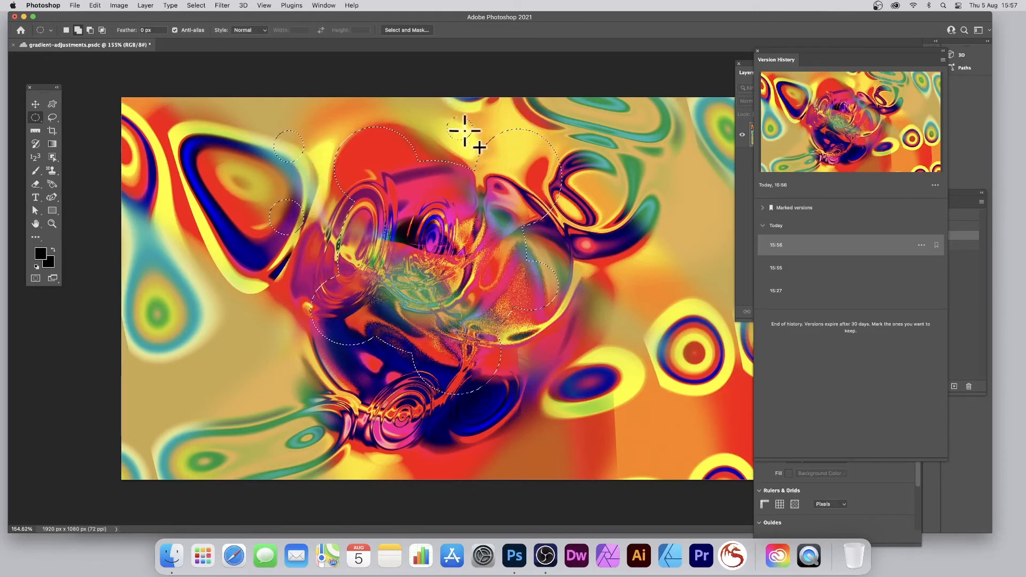
# Step: Add a Gradient Map adjustment layer masked by the circular selection, keeping the default name, Normal mode and 100% opacity
pyautogui.click(146, 7)
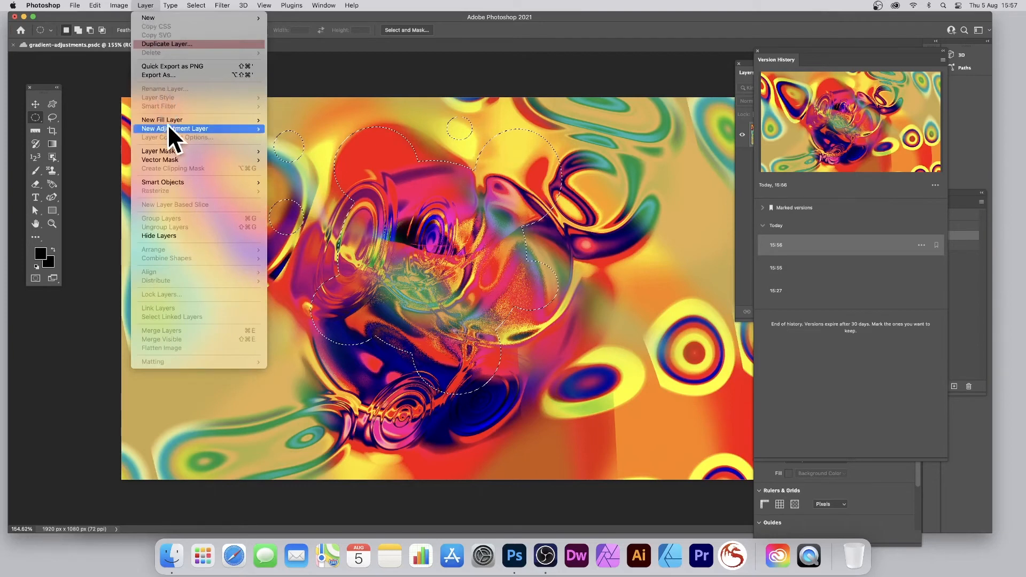
pyautogui.moveTo(167, 128)
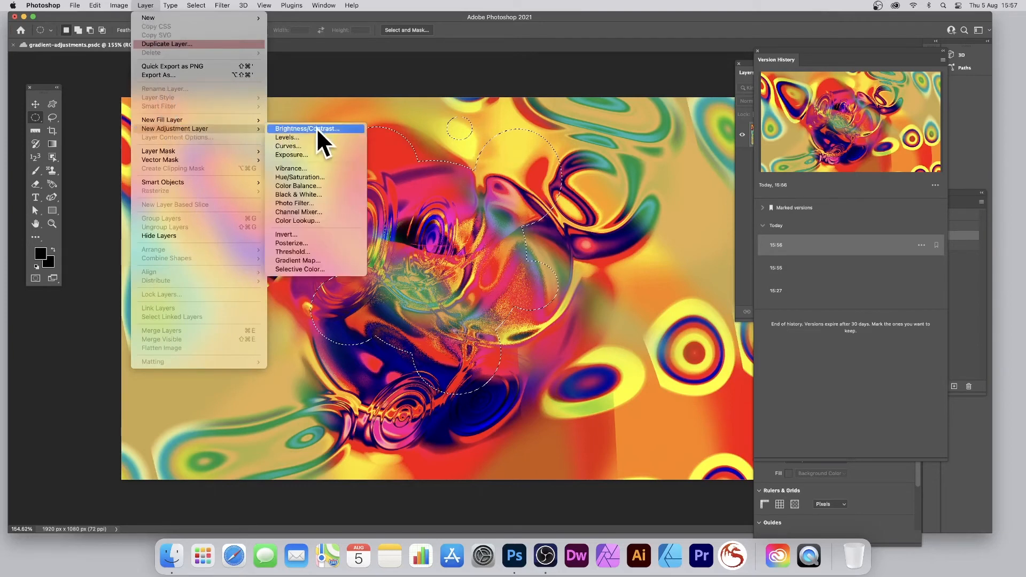
pyautogui.click(317, 259)
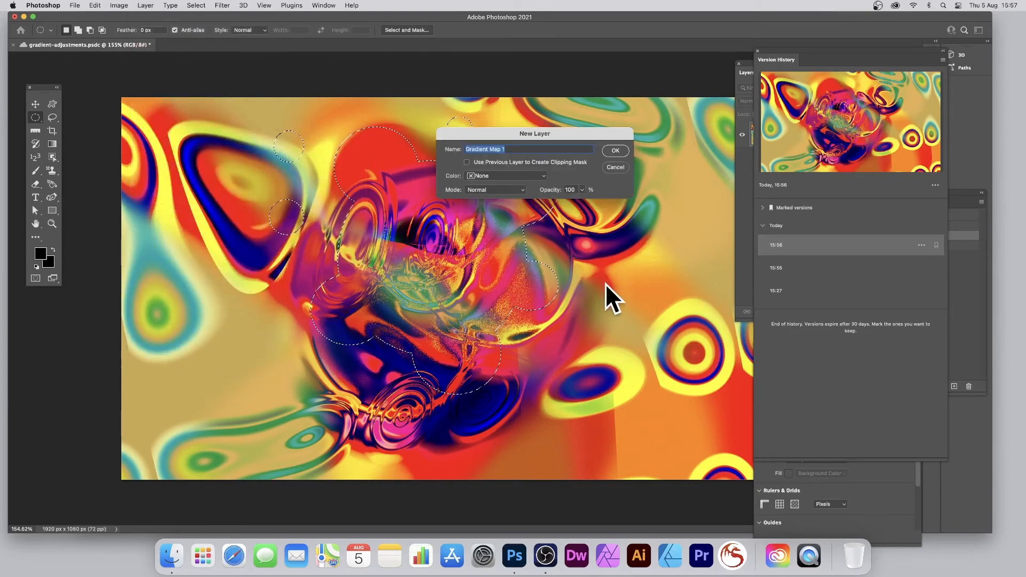
pyautogui.click(616, 150)
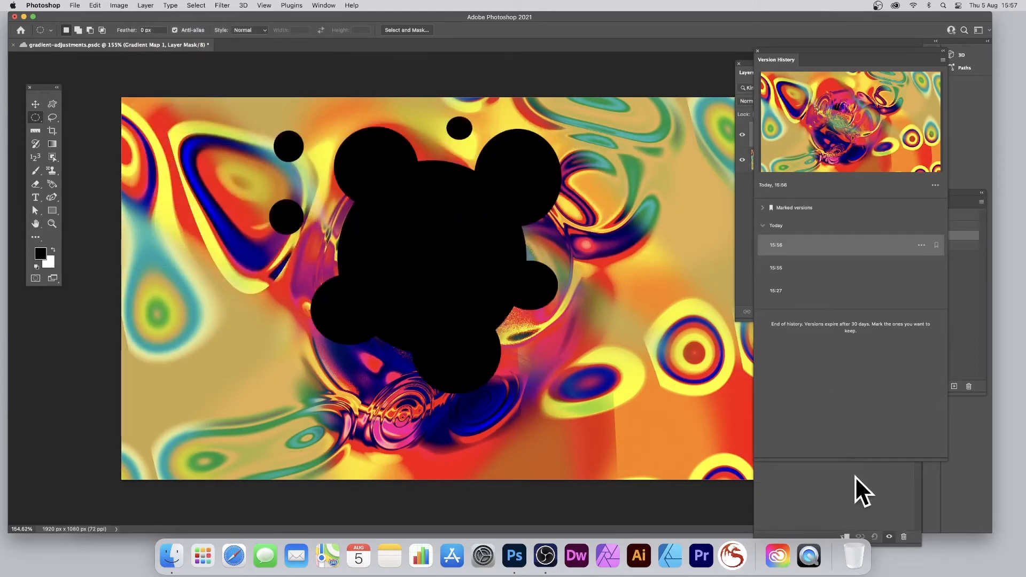
# Step: Uncover the gradient map settings, try several gradient presets, and apply the dark purple, red and orange one
pyautogui.moveTo(785, 54); pyautogui.dragTo(855, 56)
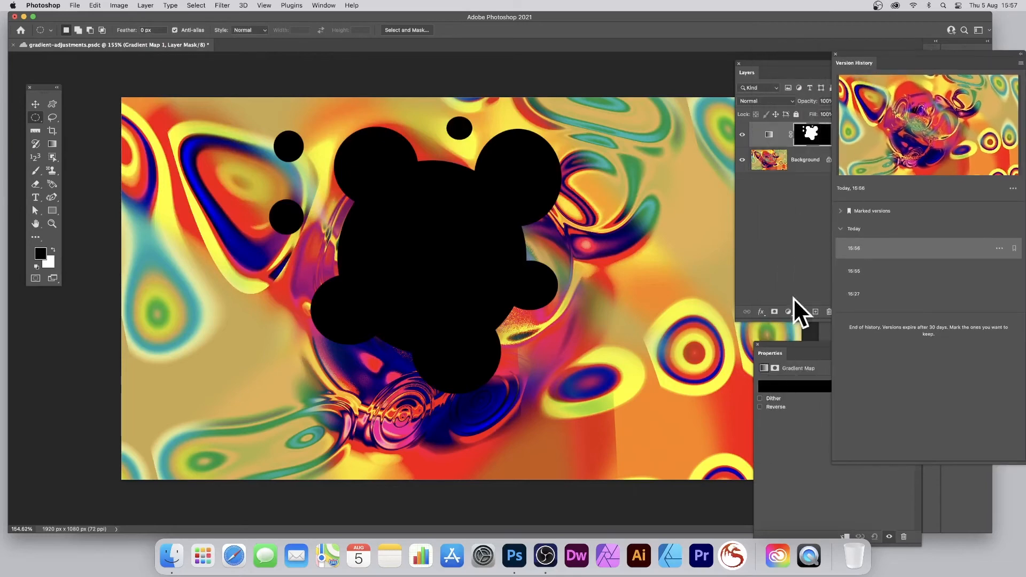
pyautogui.moveTo(785, 353); pyautogui.dragTo(616, 178)
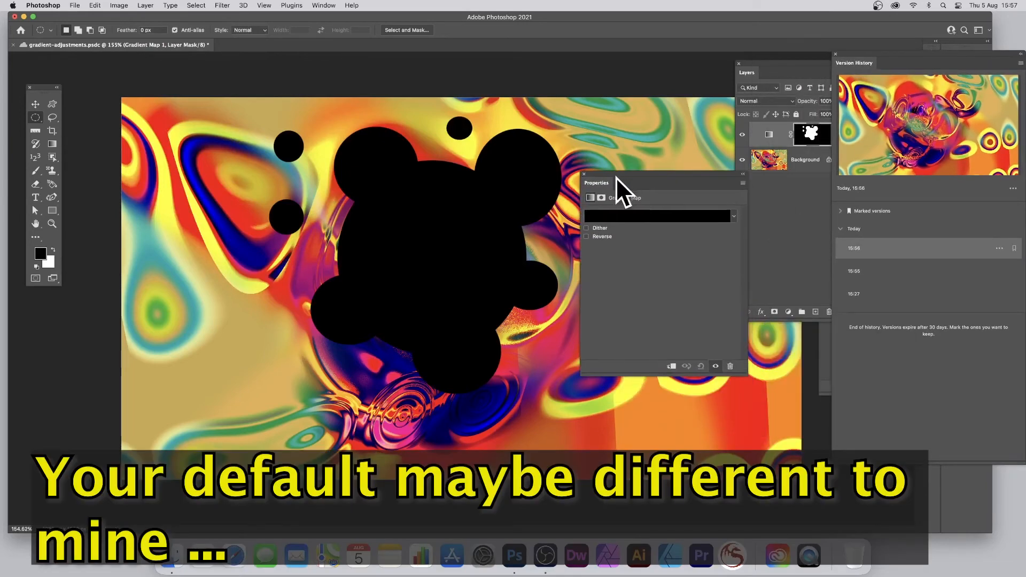
pyautogui.click(734, 215)
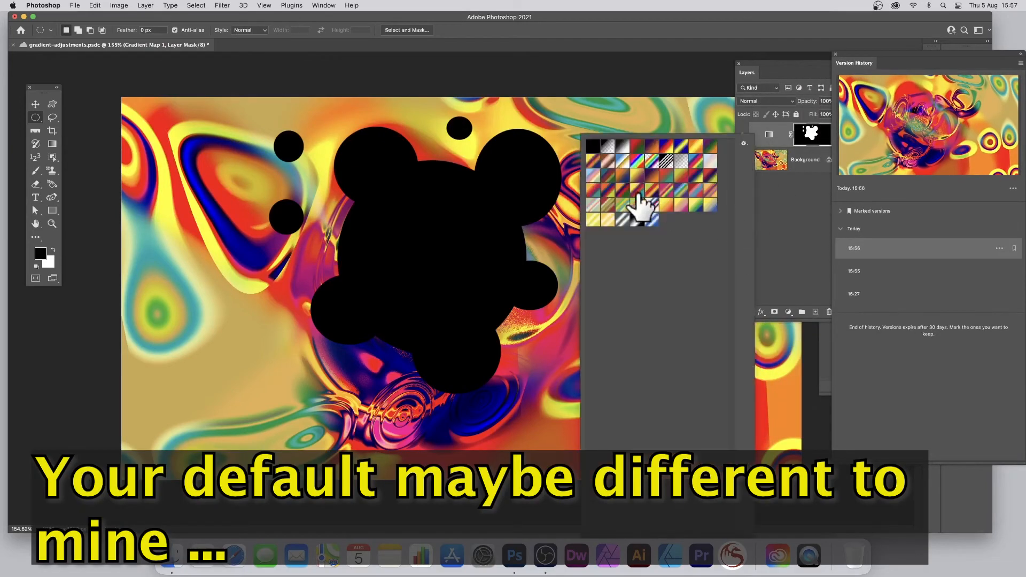
pyautogui.click(621, 190)
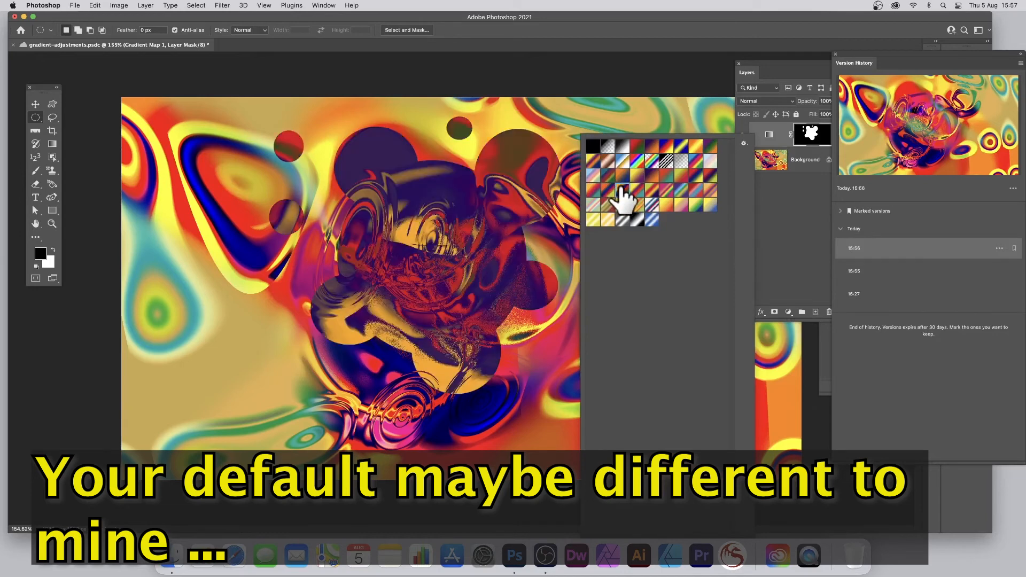
pyautogui.click(652, 161)
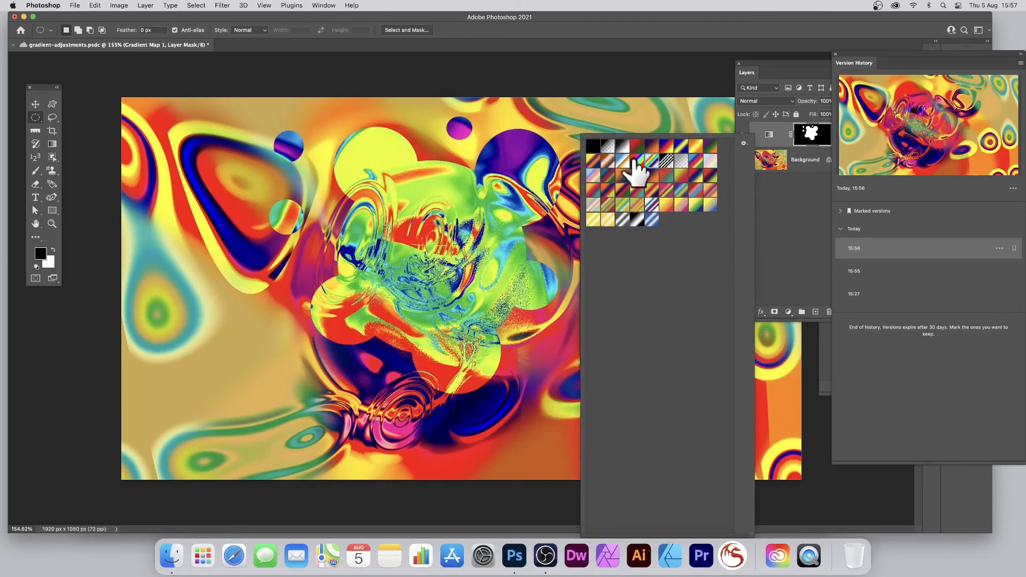
pyautogui.click(638, 161)
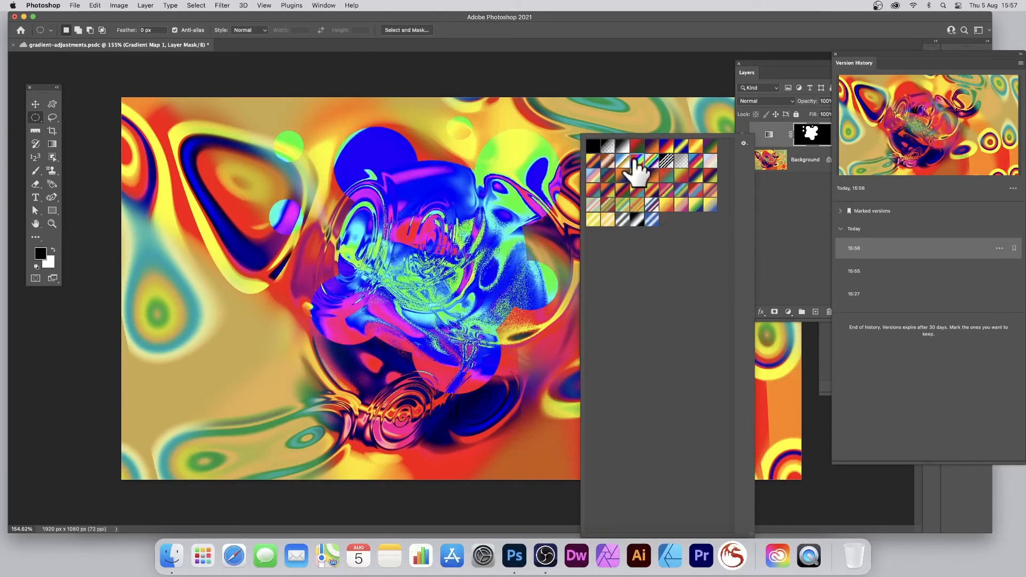
pyautogui.click(656, 190)
pyautogui.click(633, 191)
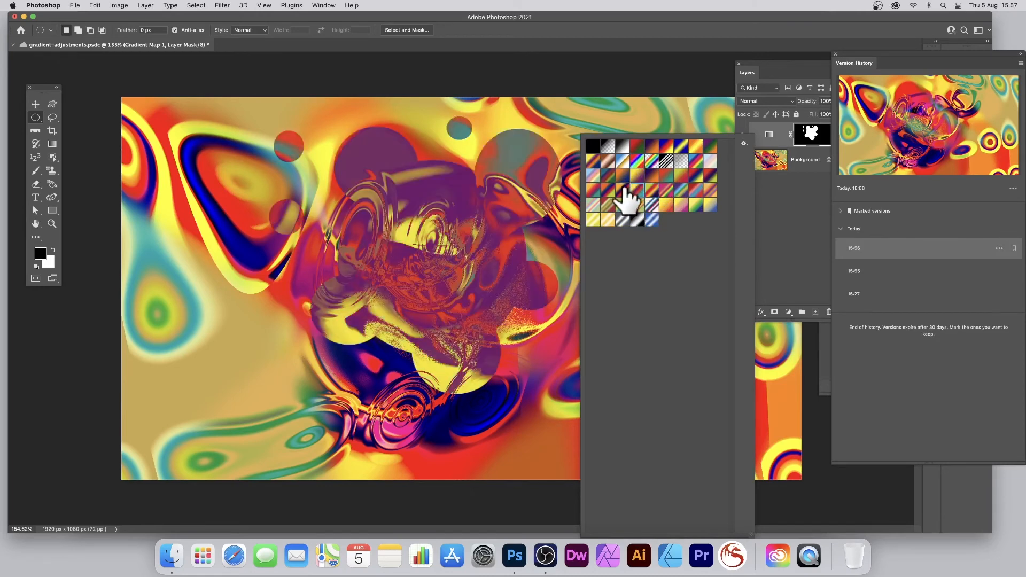
pyautogui.click(623, 190)
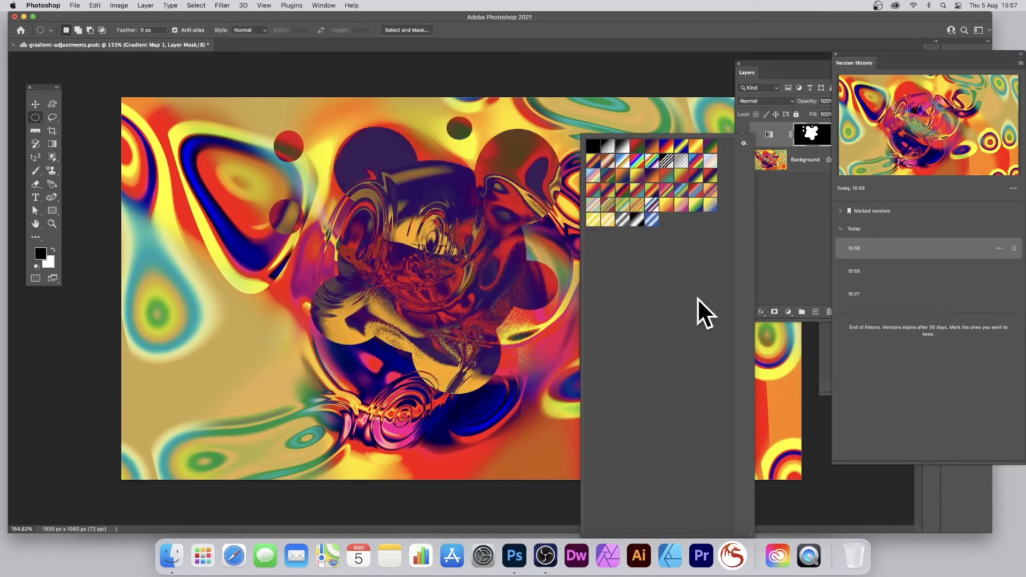
pyautogui.click(794, 212)
# Step: Soften the gradient map's layer mask with a Gaussian Blur of 4.4 pixels
pyautogui.click(812, 137)
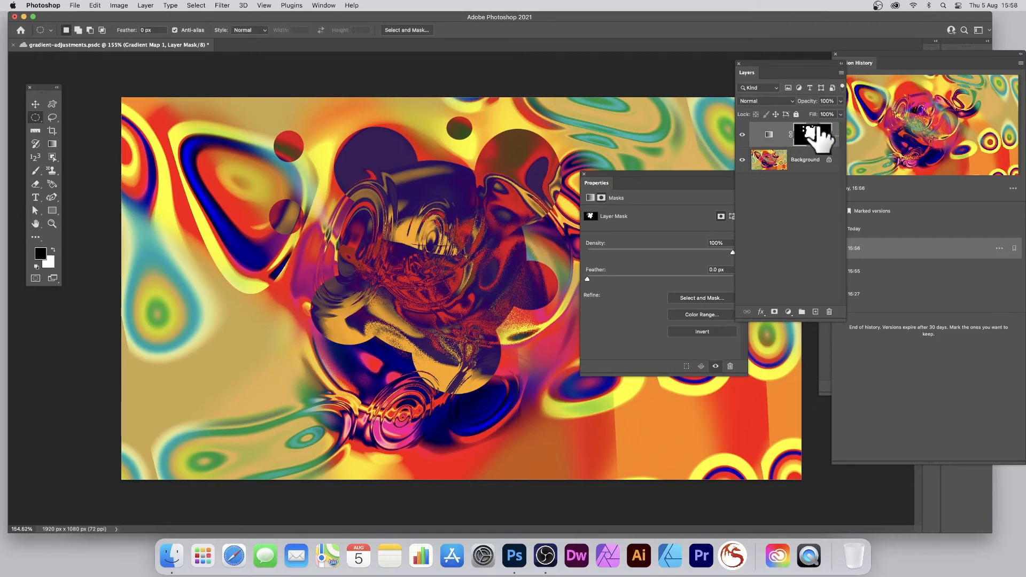
pyautogui.click(223, 8)
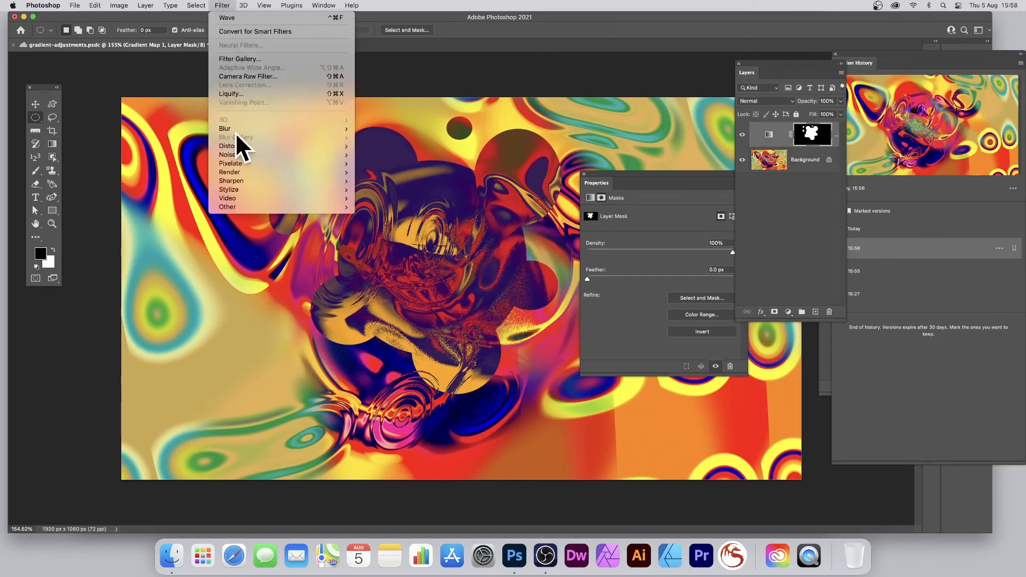
pyautogui.moveTo(236, 131)
pyautogui.click(399, 163)
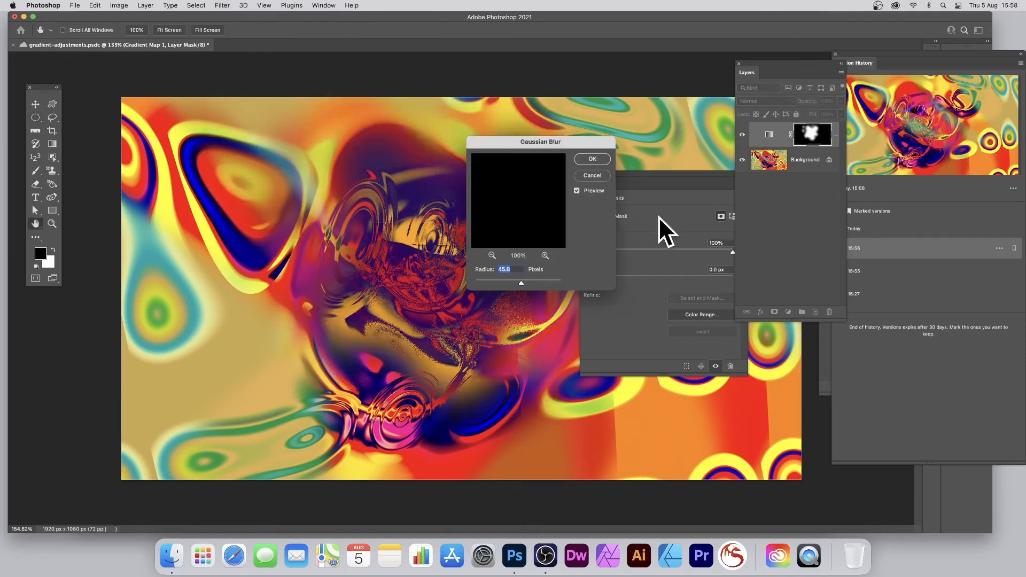
pyautogui.click(493, 280)
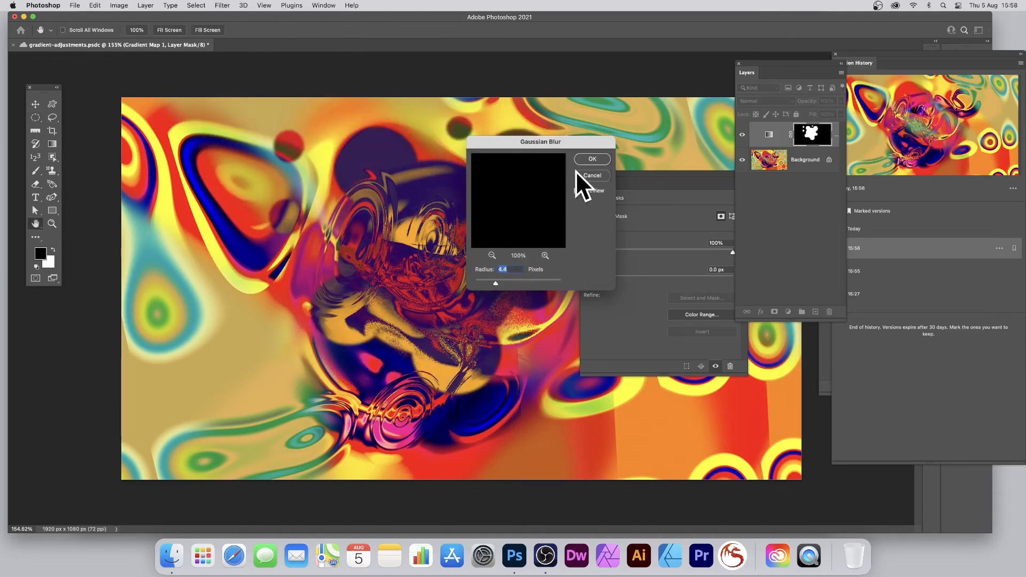
pyautogui.click(589, 159)
# Step: Distort the layer mask with the Wave filter using 2 generators, minimum wavelength 536 and maximum amplitude 318
pyautogui.click(224, 6)
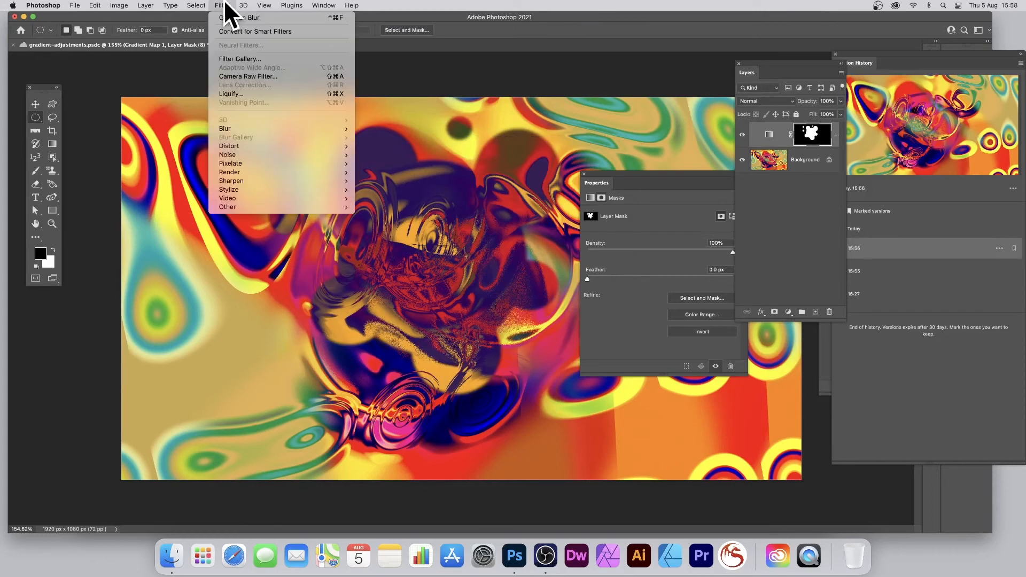
pyautogui.moveTo(242, 147)
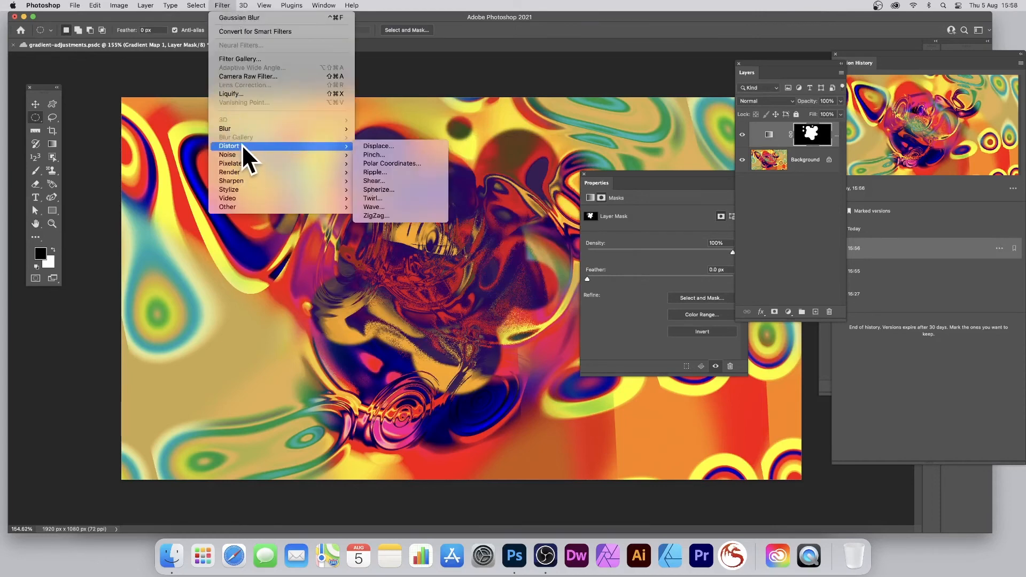
pyautogui.click(374, 207)
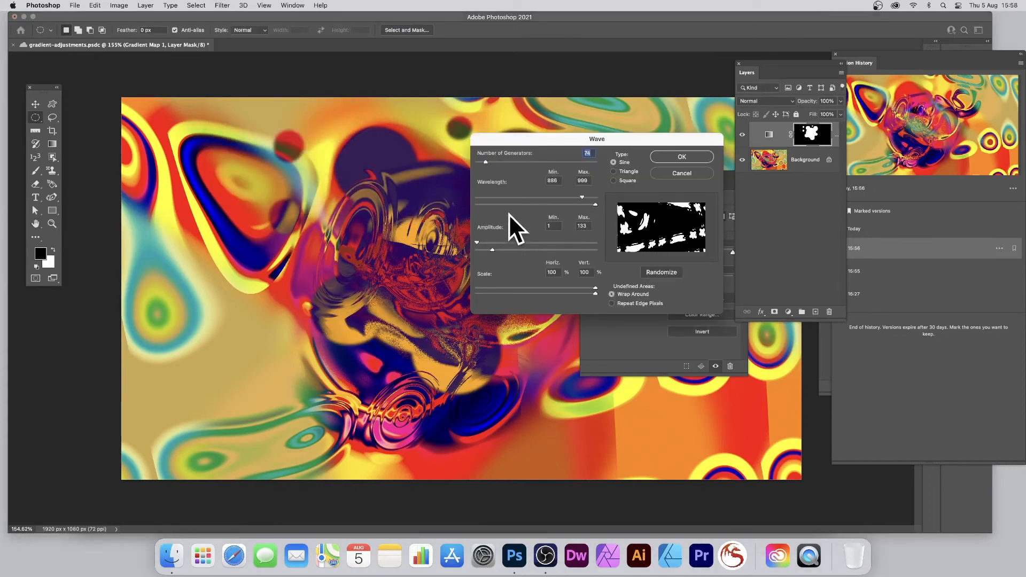
pyautogui.moveTo(494, 199); pyautogui.dragTo(540, 198)
pyautogui.moveTo(492, 249)
pyautogui.mouseDown()
pyautogui.moveTo(543, 255)
pyautogui.moveTo(476, 243)
pyautogui.mouseUp()
pyautogui.moveTo(486, 162); pyautogui.dragTo(476, 162)
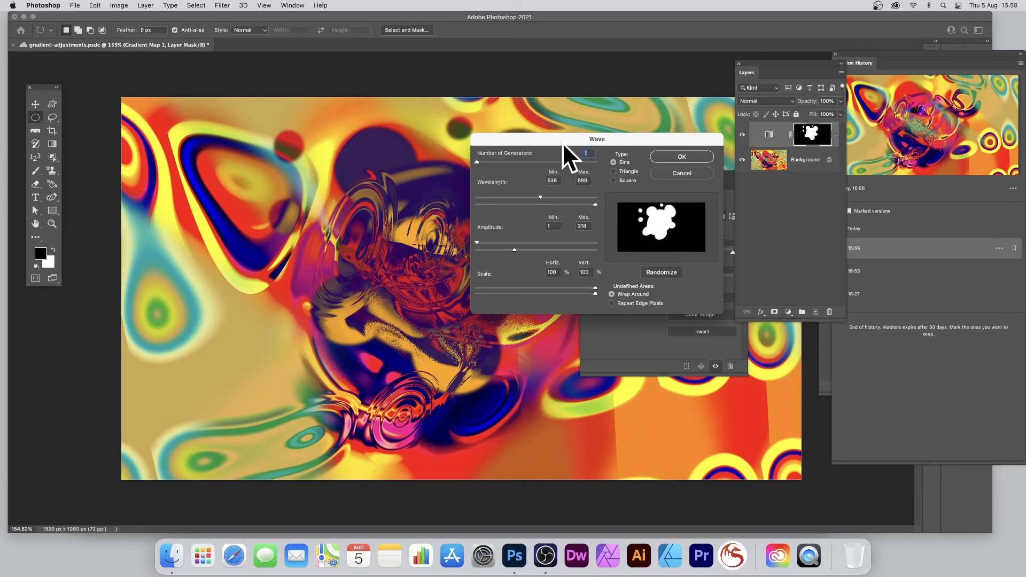
pyautogui.write('2')
pyautogui.press('Tab')
pyautogui.click(686, 156)
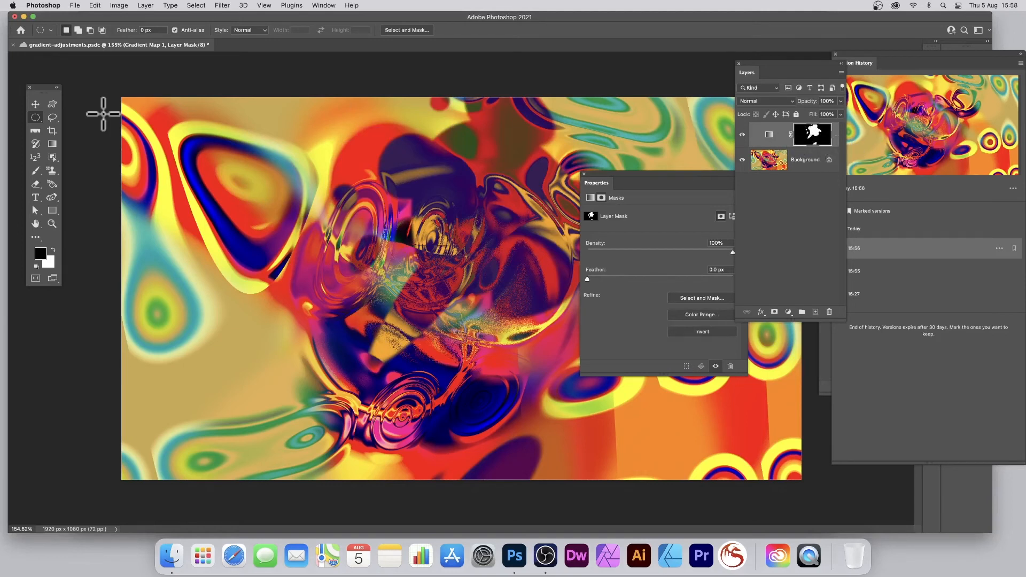
# Step: Duplicate the gradient map layer twice, offset down and left, and give the top copy a blue, magenta, red, yellow and green gradient
pyautogui.click(35, 104)
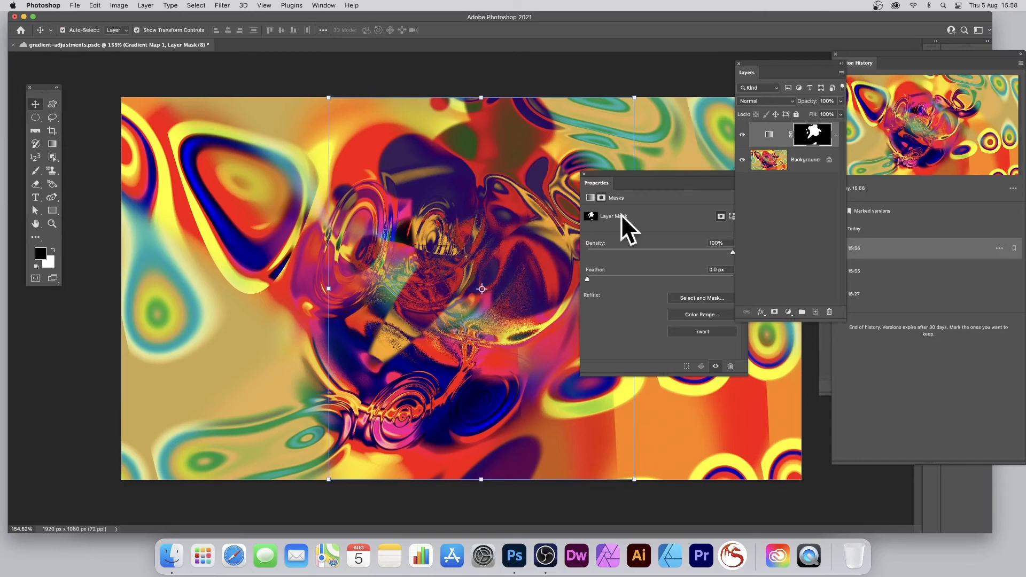
pyautogui.moveTo(499, 201); pyautogui.dragTo(392, 258)
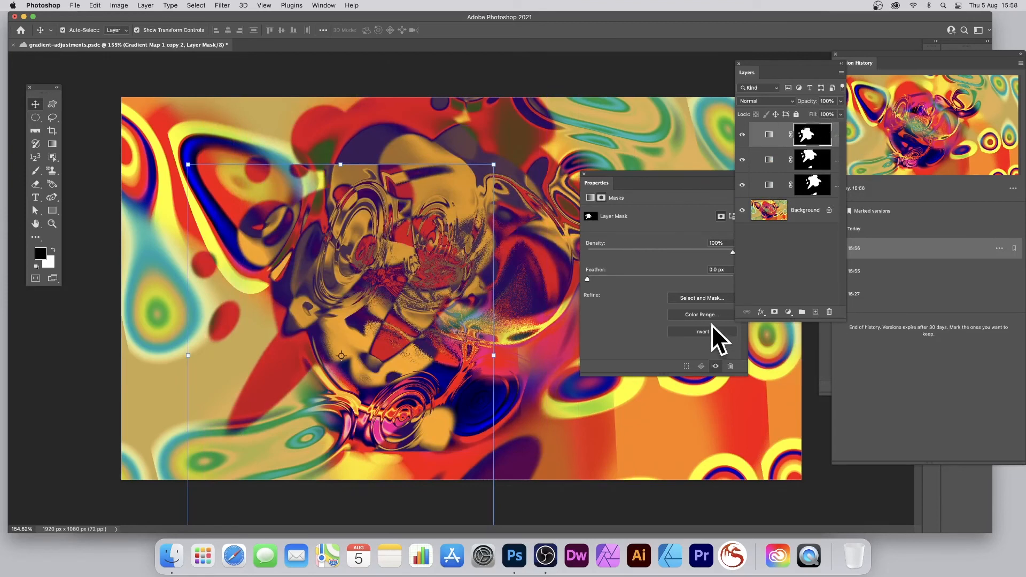
pyautogui.click(592, 197)
pyautogui.click(735, 216)
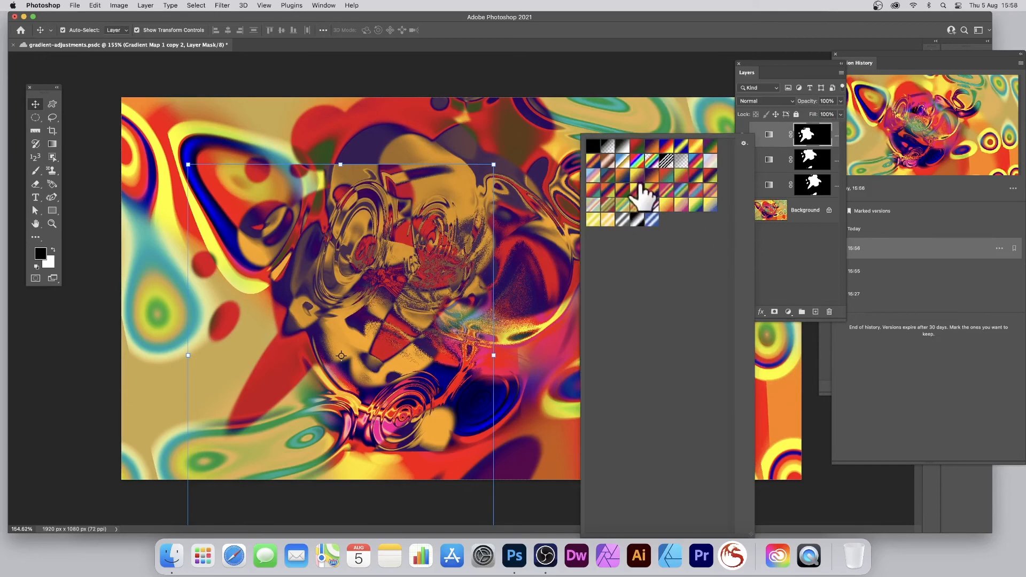
pyautogui.click(668, 149)
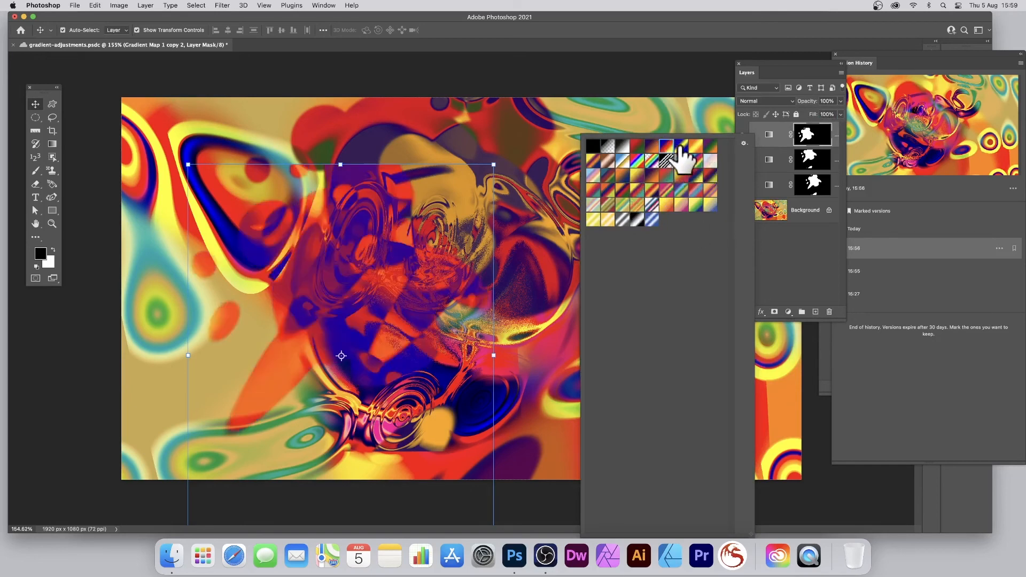
pyautogui.click(681, 147)
pyautogui.click(696, 159)
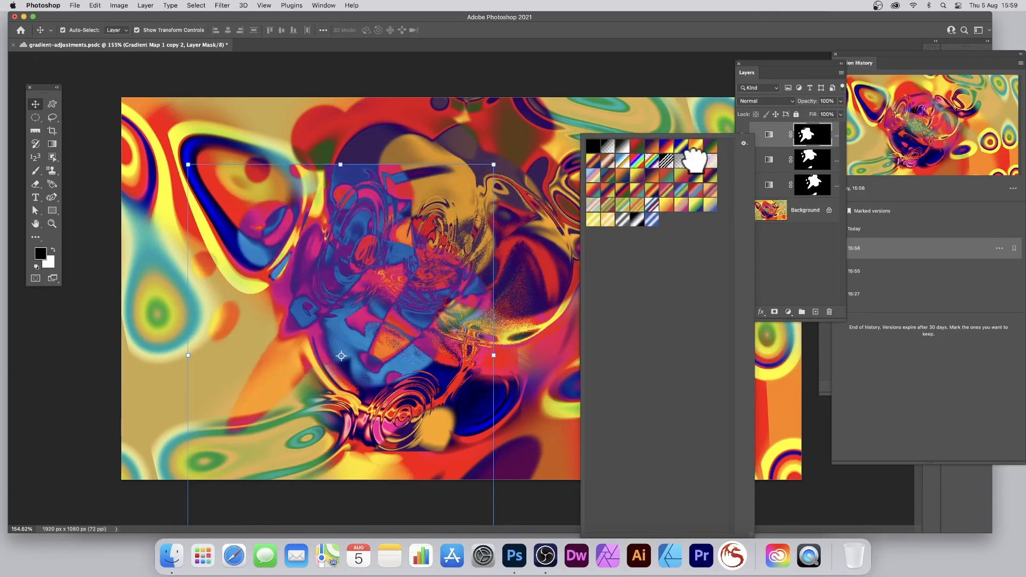
pyautogui.click(362, 217)
# Step: Scale the top copy's mask to about 82%, move it over the swirl's middle, and rotate it about 51.4°
pyautogui.moveTo(491, 166); pyautogui.dragTo(420, 229)
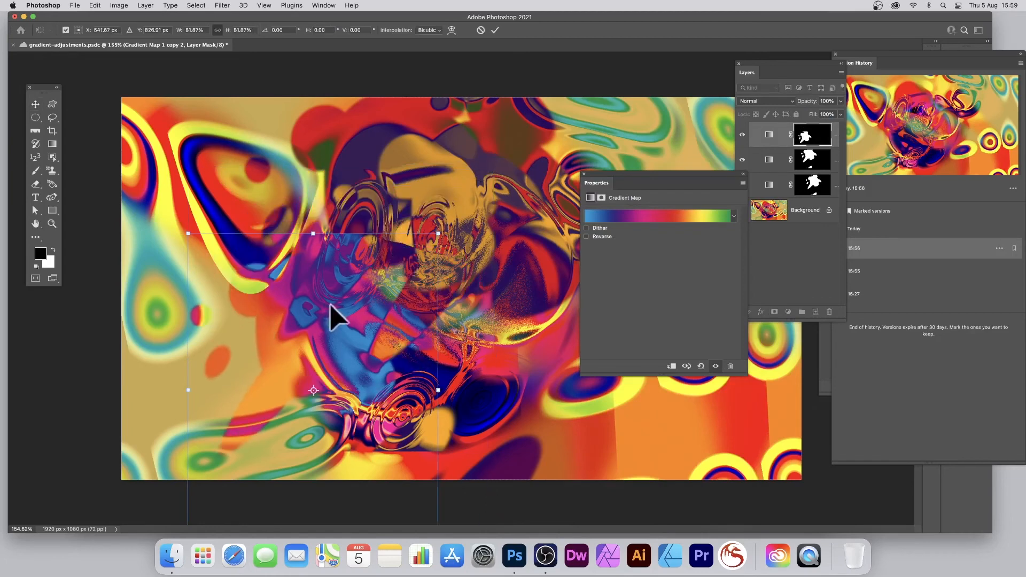
pyautogui.moveTo(337, 316); pyautogui.dragTo(431, 201)
pyautogui.moveTo(513, 131); pyautogui.dragTo(539, 242)
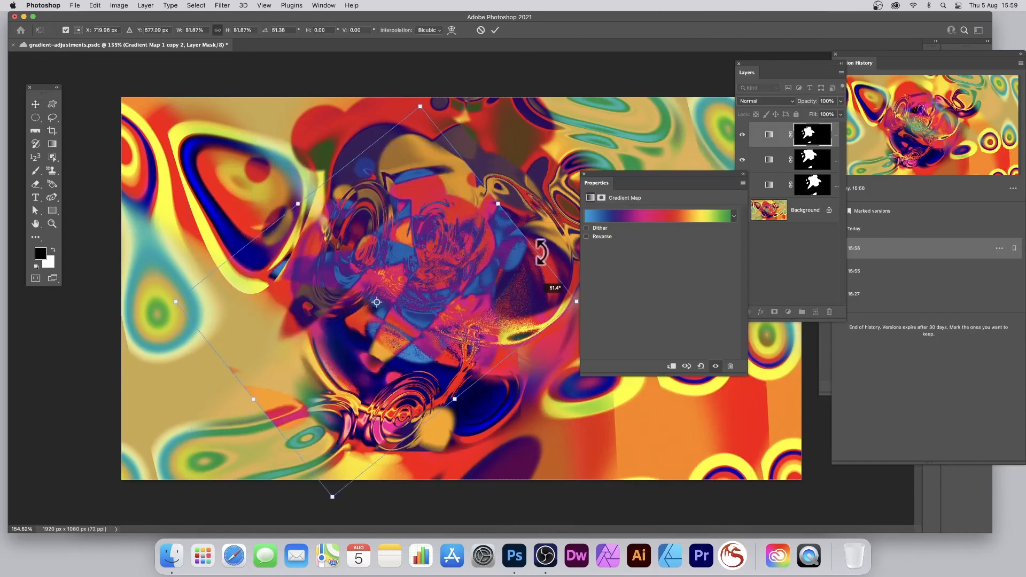
pyautogui.click(495, 30)
# Step: Warp the top copy's mask, pulling its upper edge up and outward to the right
pyautogui.click(94, 5)
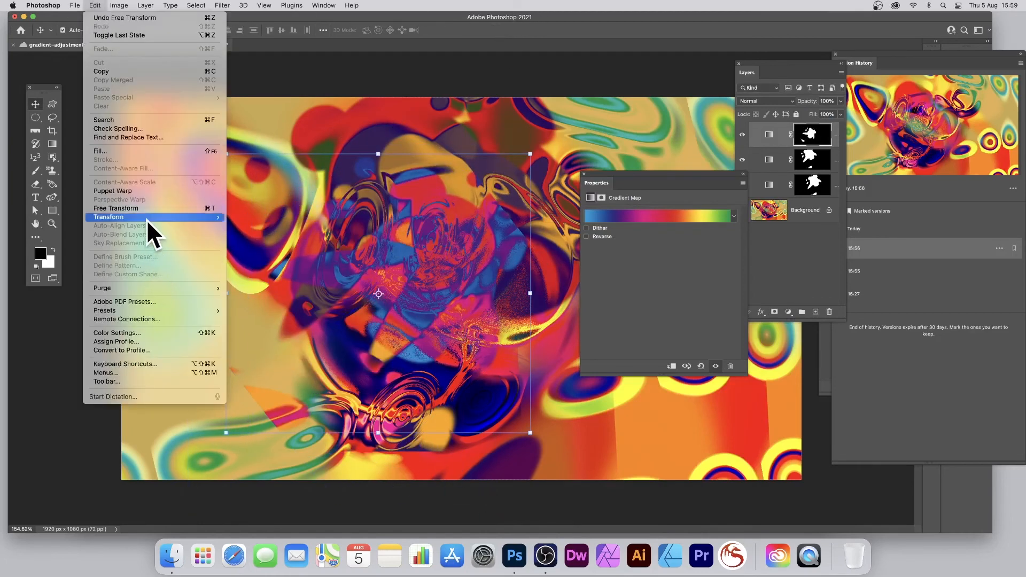
pyautogui.moveTo(149, 216)
pyautogui.click(254, 278)
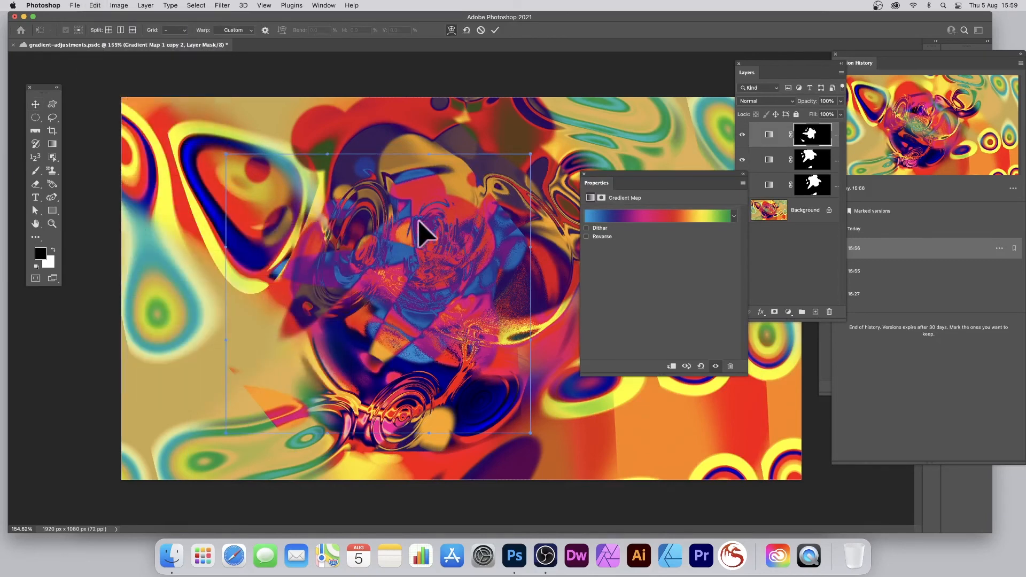
pyautogui.moveTo(440, 156); pyautogui.dragTo(560, 65)
pyautogui.click(494, 31)
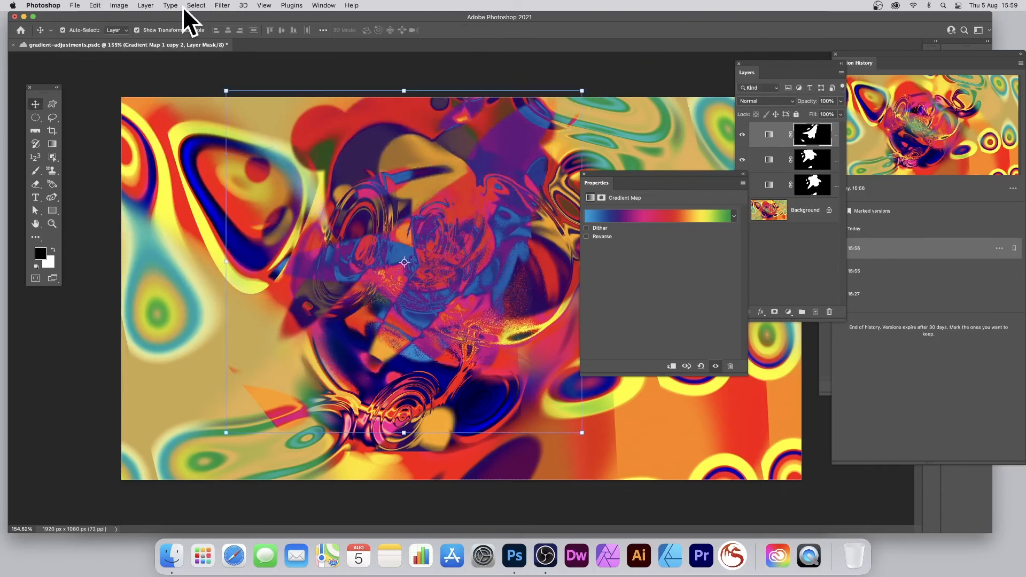
# Step: Duplicate the warped gradient map layer slightly lower on the canvas and set the duplicate's blend mode to Pin Light
pyautogui.moveTo(454, 248); pyautogui.dragTo(481, 305)
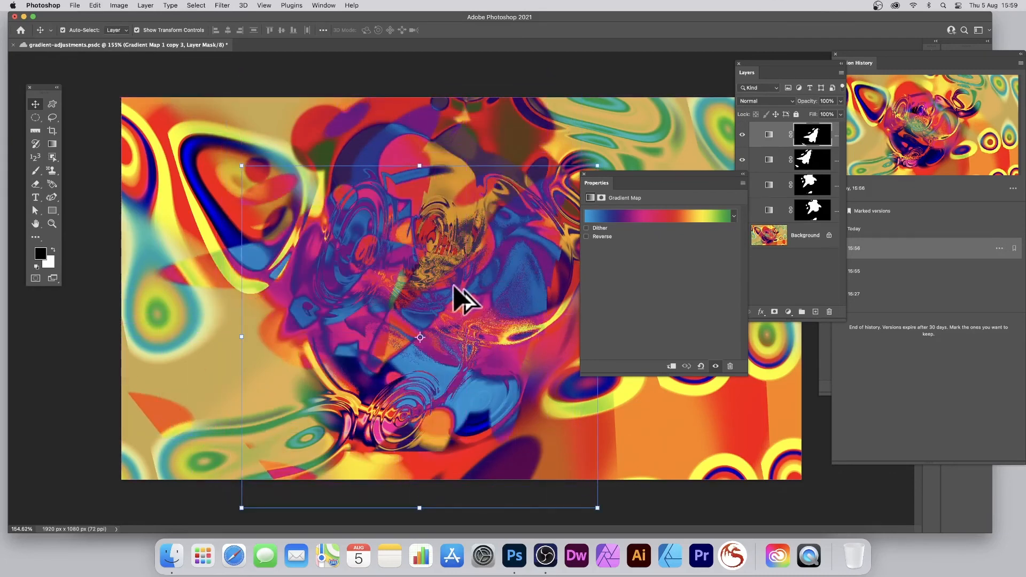
pyautogui.click(775, 101)
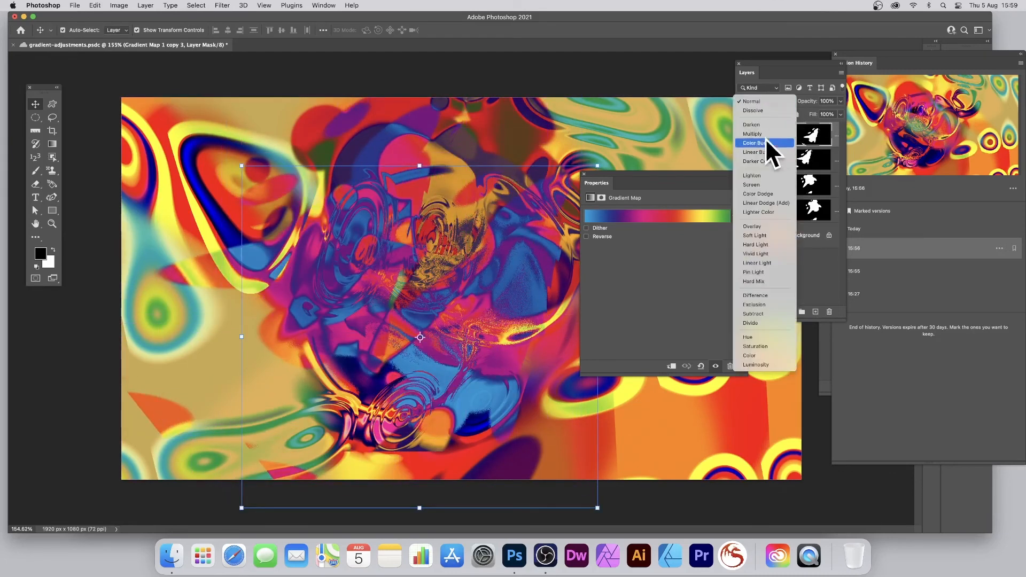
pyautogui.click(771, 271)
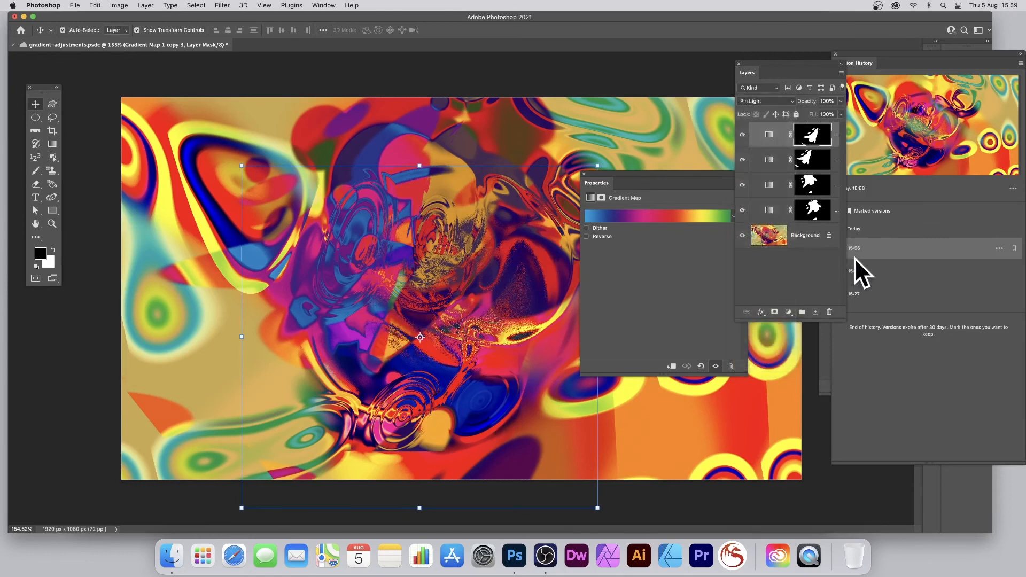
# Step: Draw two large radial gradients across the Background layer in Difference mode, undoing a first attempt in Normal mode
pyautogui.click(757, 237)
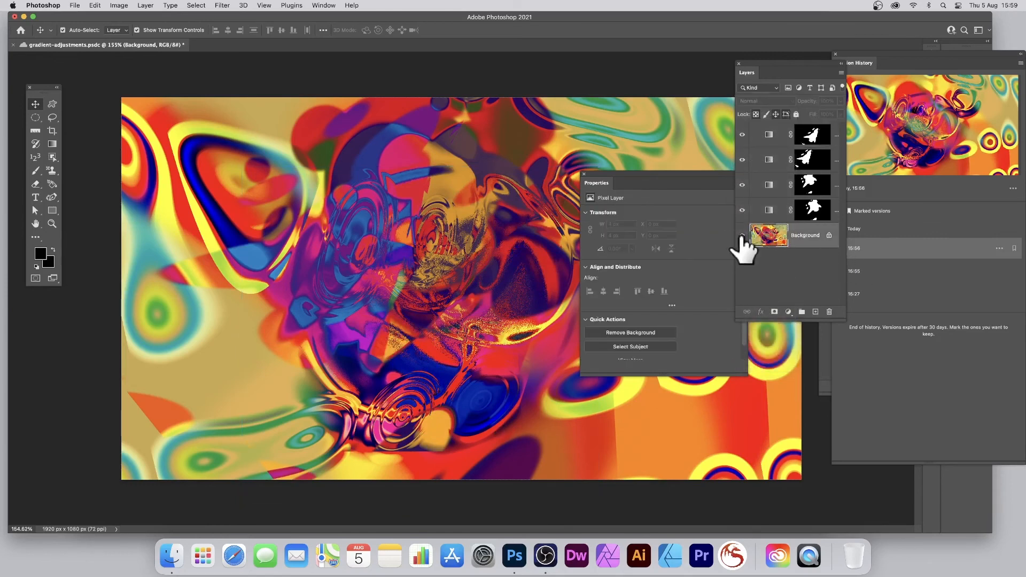
pyautogui.click(51, 144)
pyautogui.moveTo(483, 142); pyautogui.dragTo(214, 292)
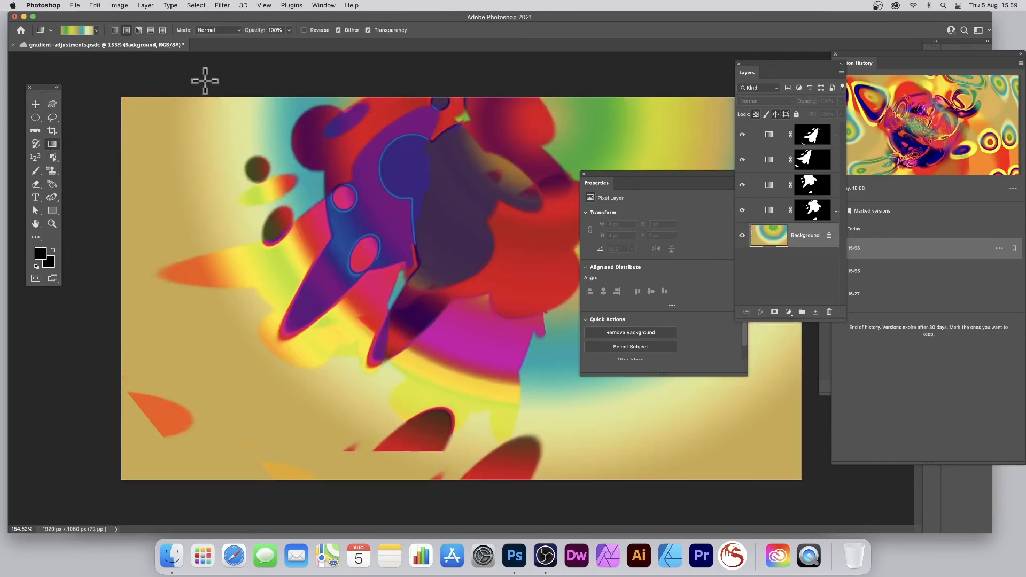
pyautogui.press('super+z')
pyautogui.click(216, 31)
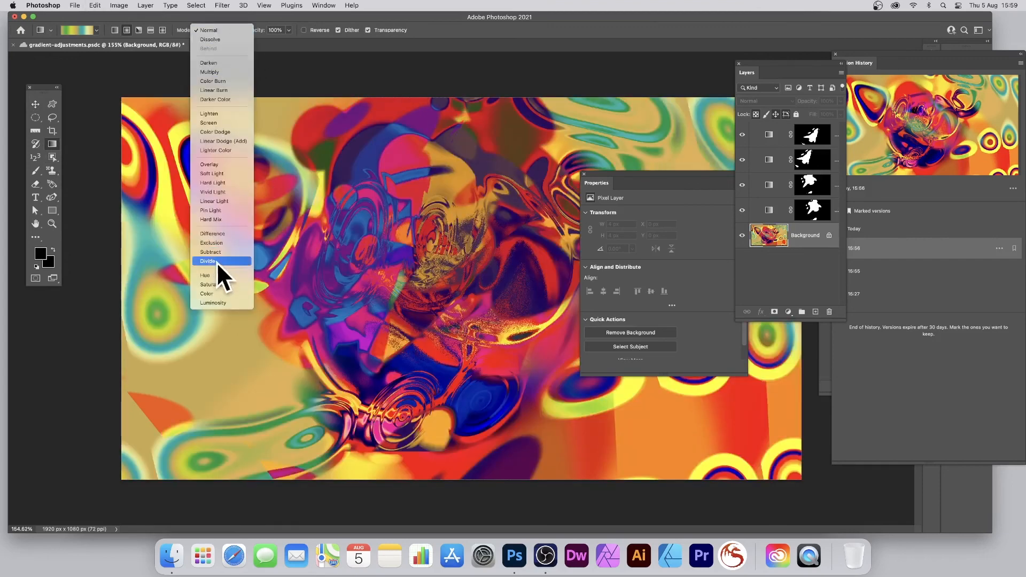
pyautogui.click(223, 234)
pyautogui.moveTo(240, 314); pyautogui.dragTo(683, 103)
pyautogui.moveTo(260, 131); pyautogui.dragTo(587, 425)
# Step: Apply a Gaussian Blur of about 1.3 pixels to the Background layer and flatten the image
pyautogui.click(221, 4)
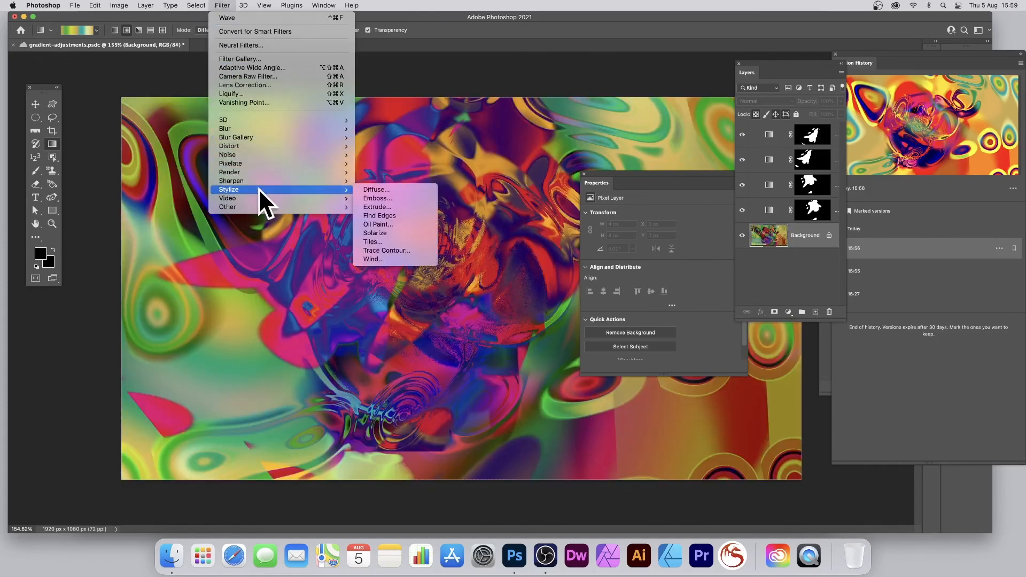
pyautogui.moveTo(269, 128)
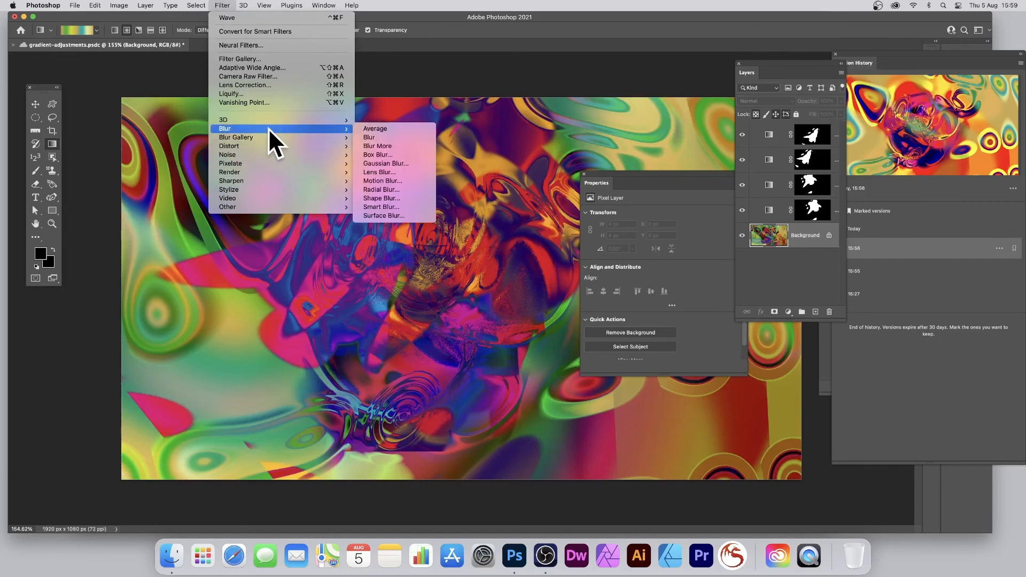
pyautogui.click(403, 163)
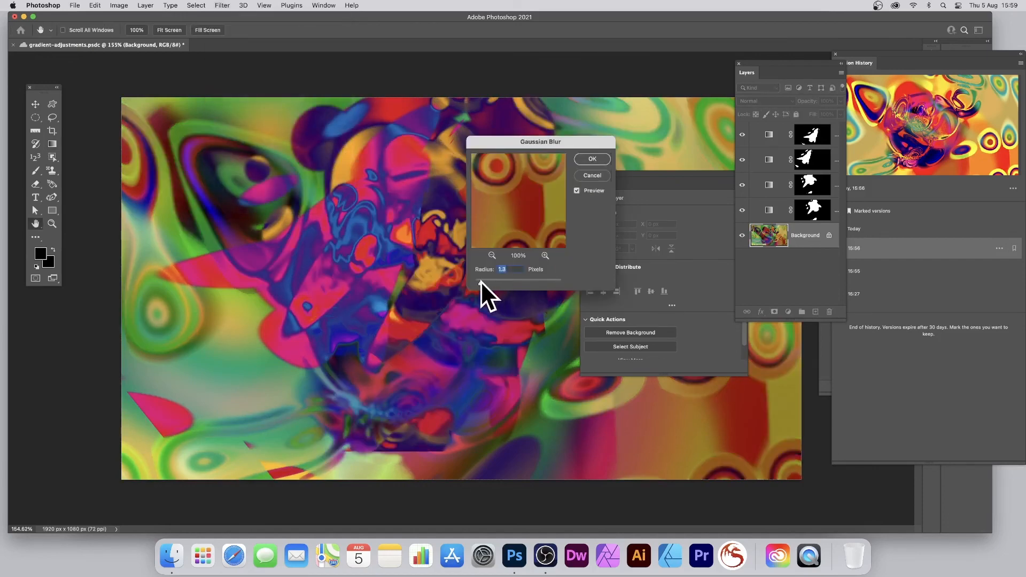
pyautogui.moveTo(480, 281); pyautogui.dragTo(482, 281)
pyautogui.click(606, 158)
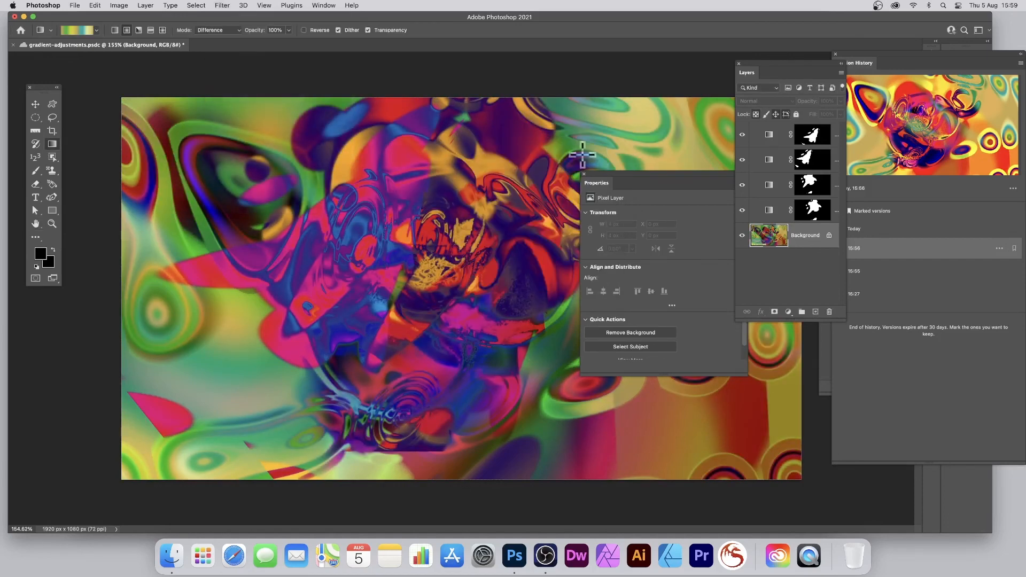
pyautogui.click(144, 5)
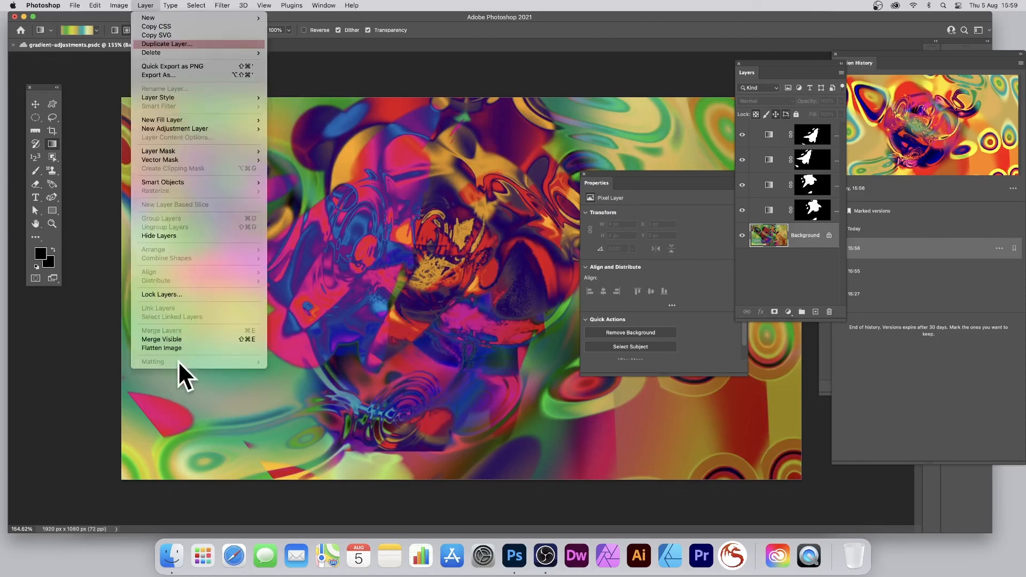
pyautogui.click(180, 347)
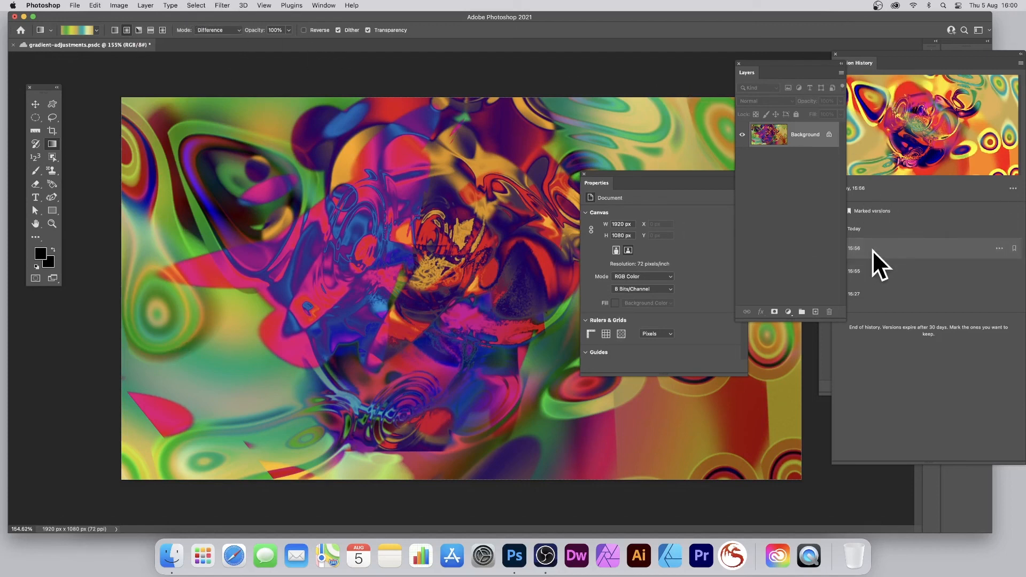
# Step: Apply the Oil Paint filter to the flattened image with scale 5.4 and bristle detail 10.0, and repeat it twice
pyautogui.click(222, 7)
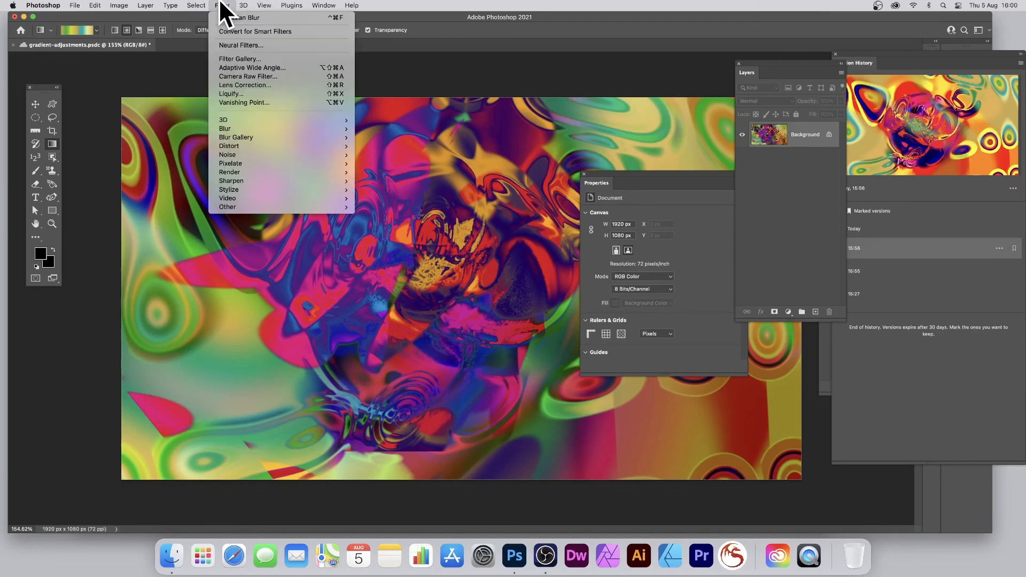
pyautogui.moveTo(230, 190)
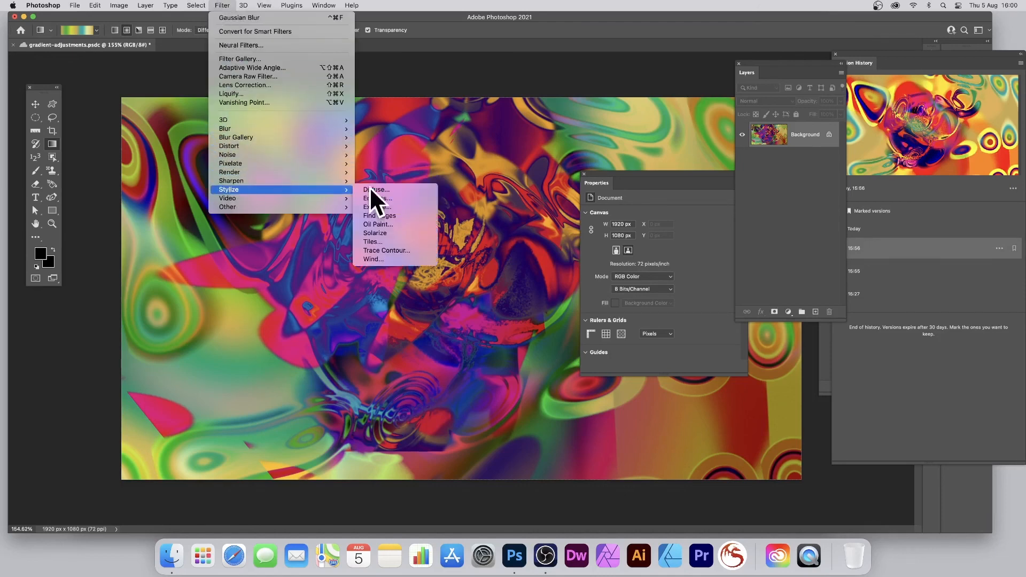
pyautogui.click(412, 224)
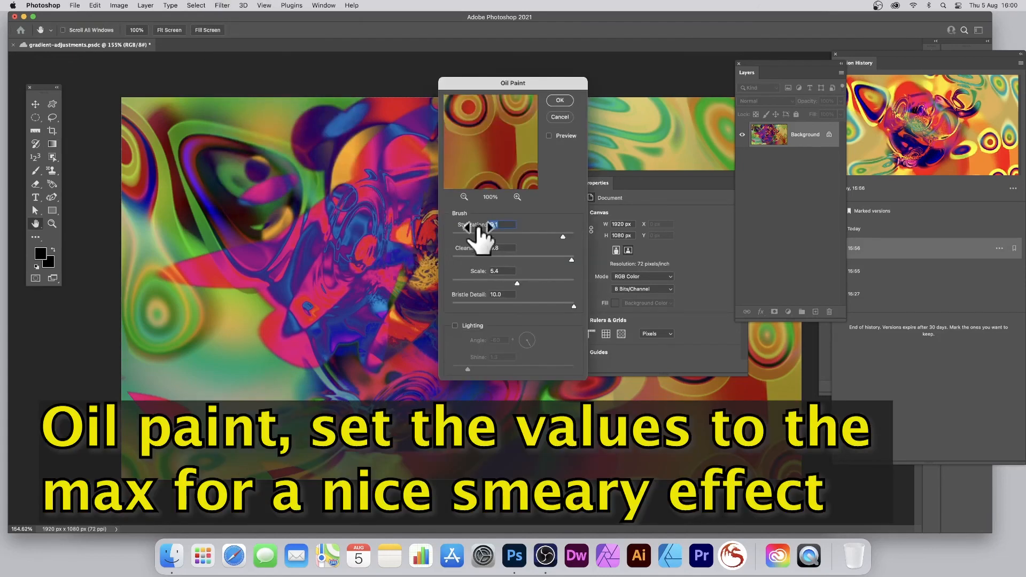
pyautogui.click(561, 100)
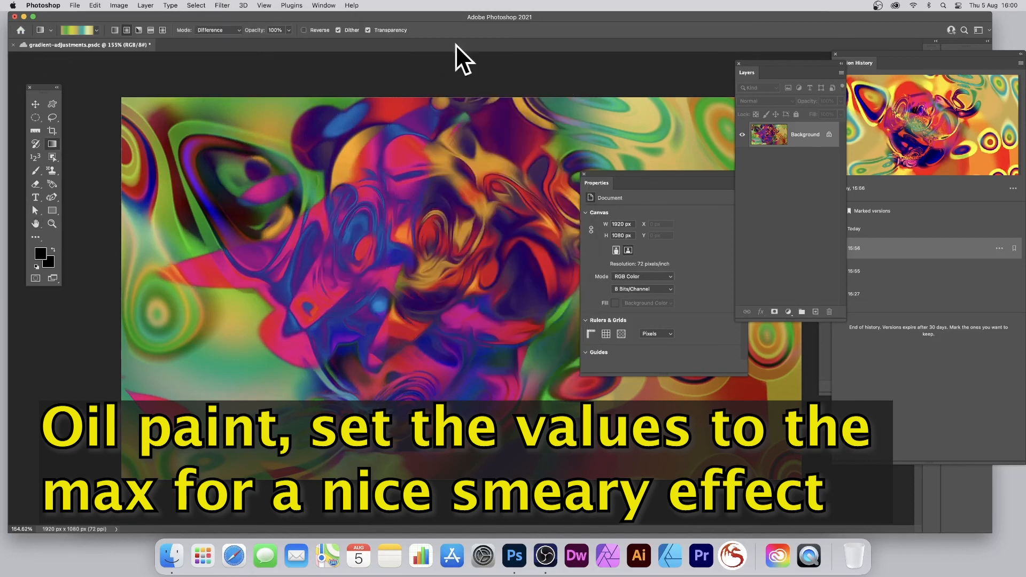
pyautogui.click(222, 5)
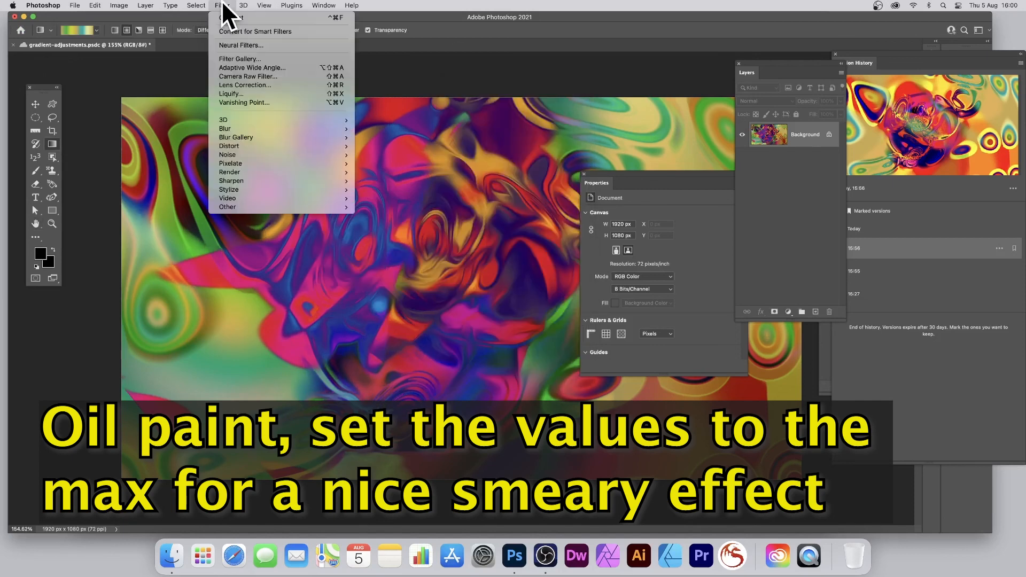
pyautogui.click(230, 17)
pyautogui.click(223, 5)
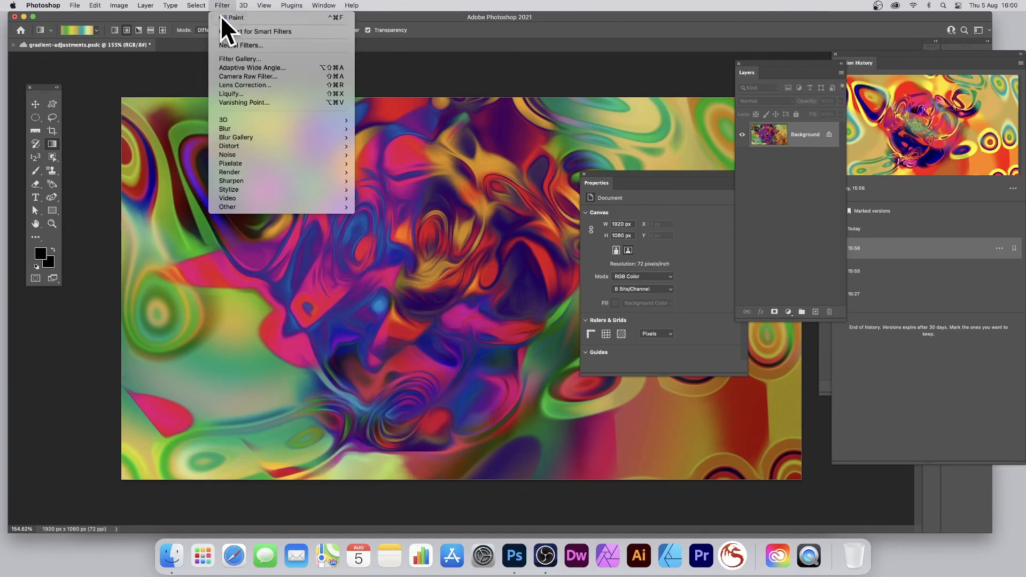
pyautogui.click(224, 17)
# Step: Boost the image's contrast with a Levels adjustment, setting the white input to 171 and the midtones to 0.68
pyautogui.click(119, 5)
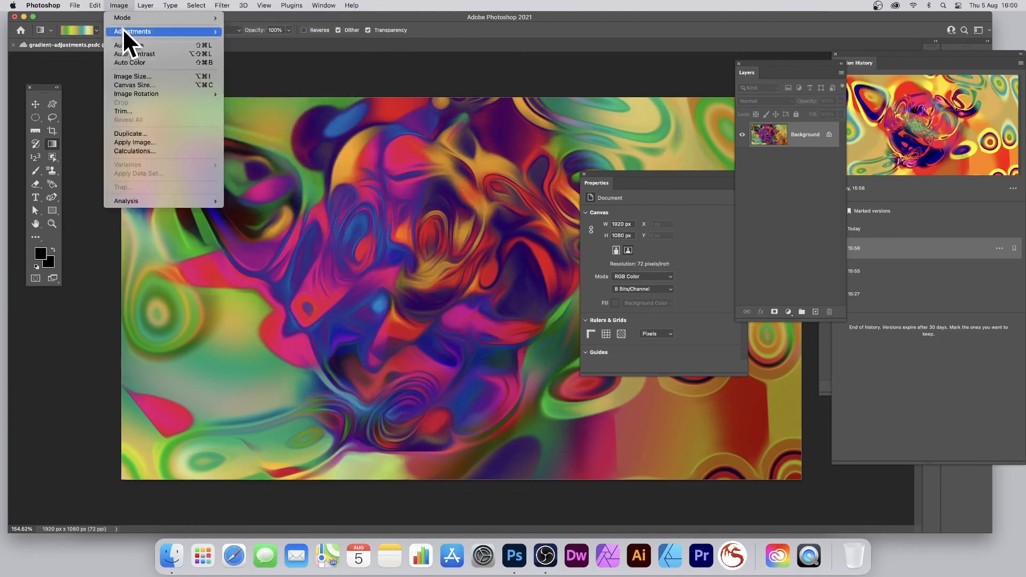
pyautogui.moveTo(123, 30)
pyautogui.click(271, 41)
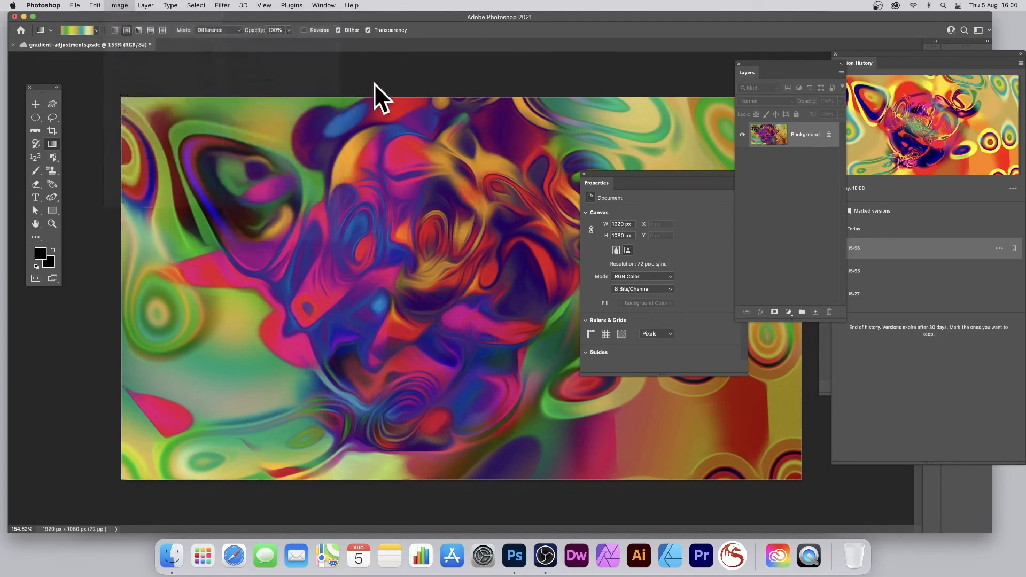
pyautogui.moveTo(769, 296); pyautogui.dragTo(707, 293)
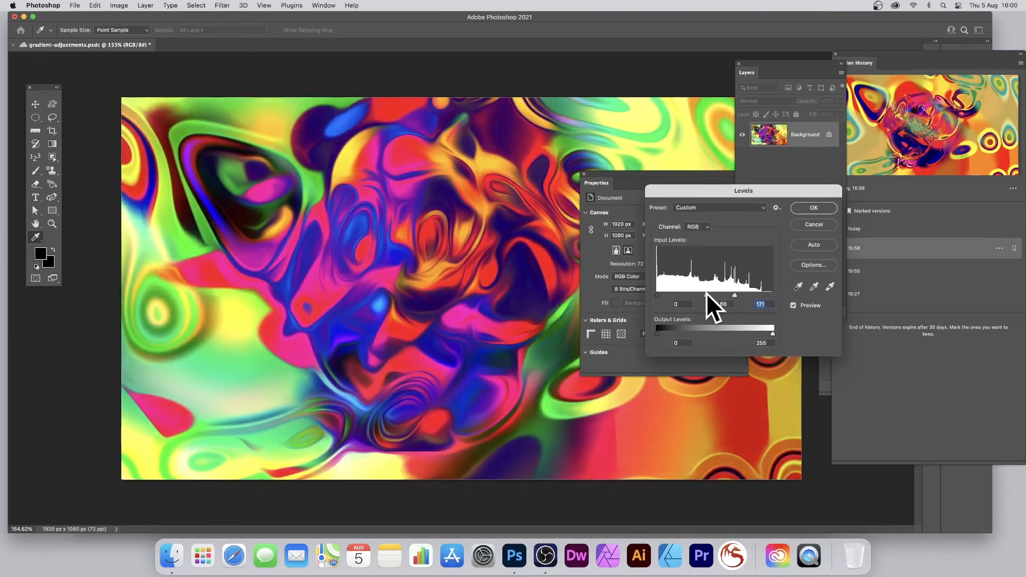
pyautogui.moveTo(753, 191); pyautogui.dragTo(532, 141)
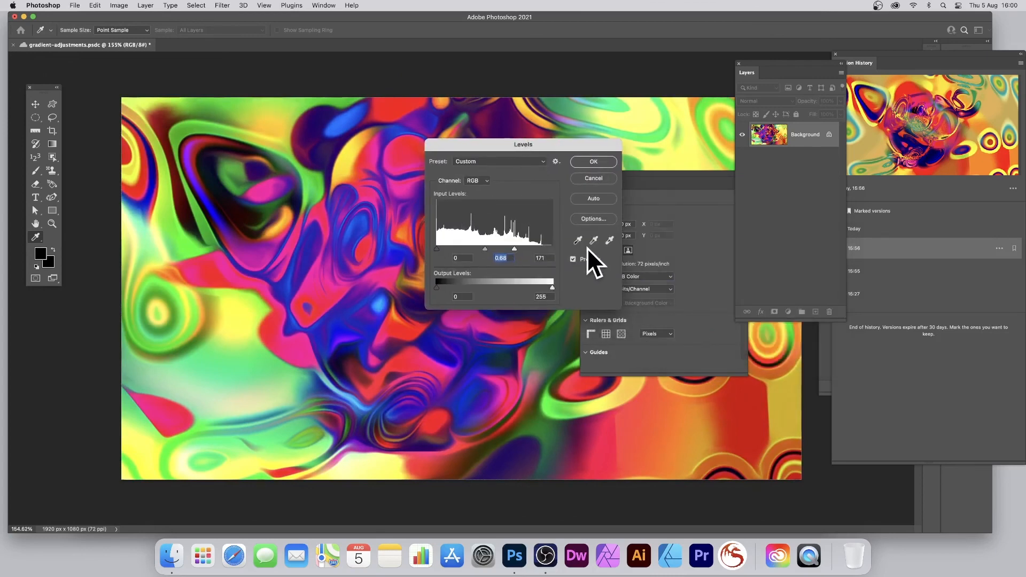
pyautogui.click(604, 156)
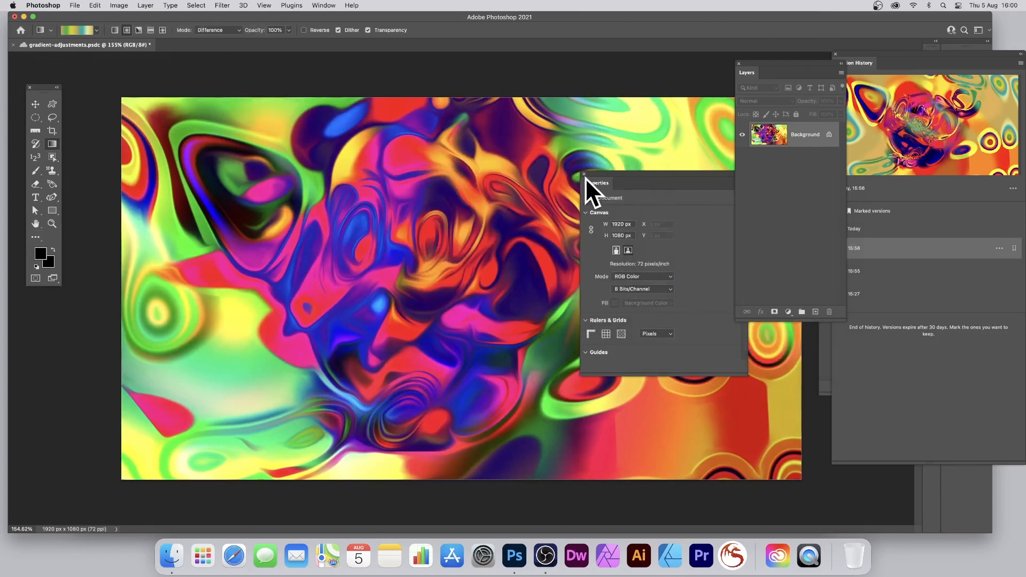
# Step: Uncover the finished artwork by closing its document properties and shifting the layer list aside, and bring the version history forward
pyautogui.press('g')
pyautogui.moveTo(747, 69); pyautogui.dragTo(787, 66)
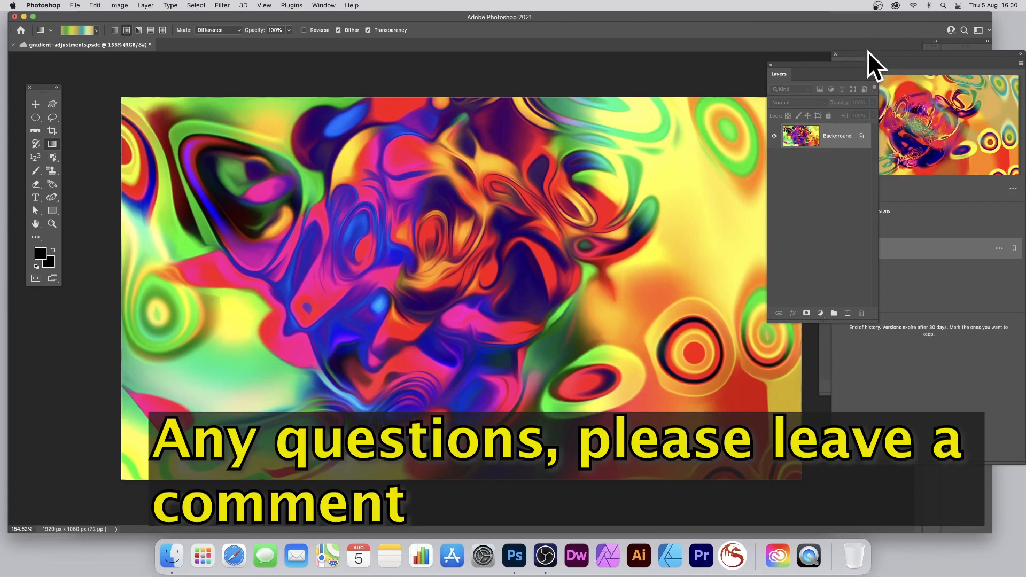
pyautogui.click(876, 54)
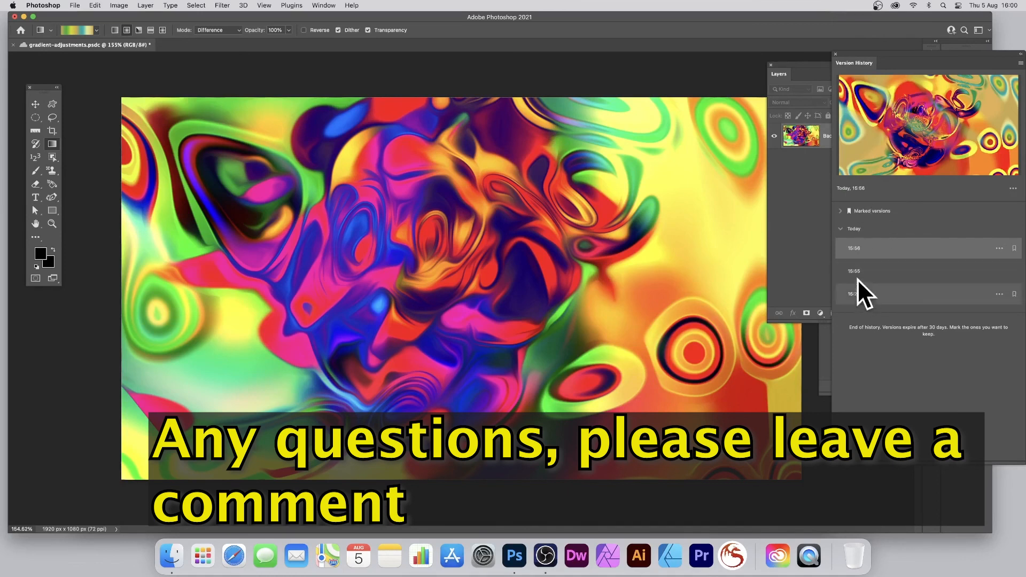